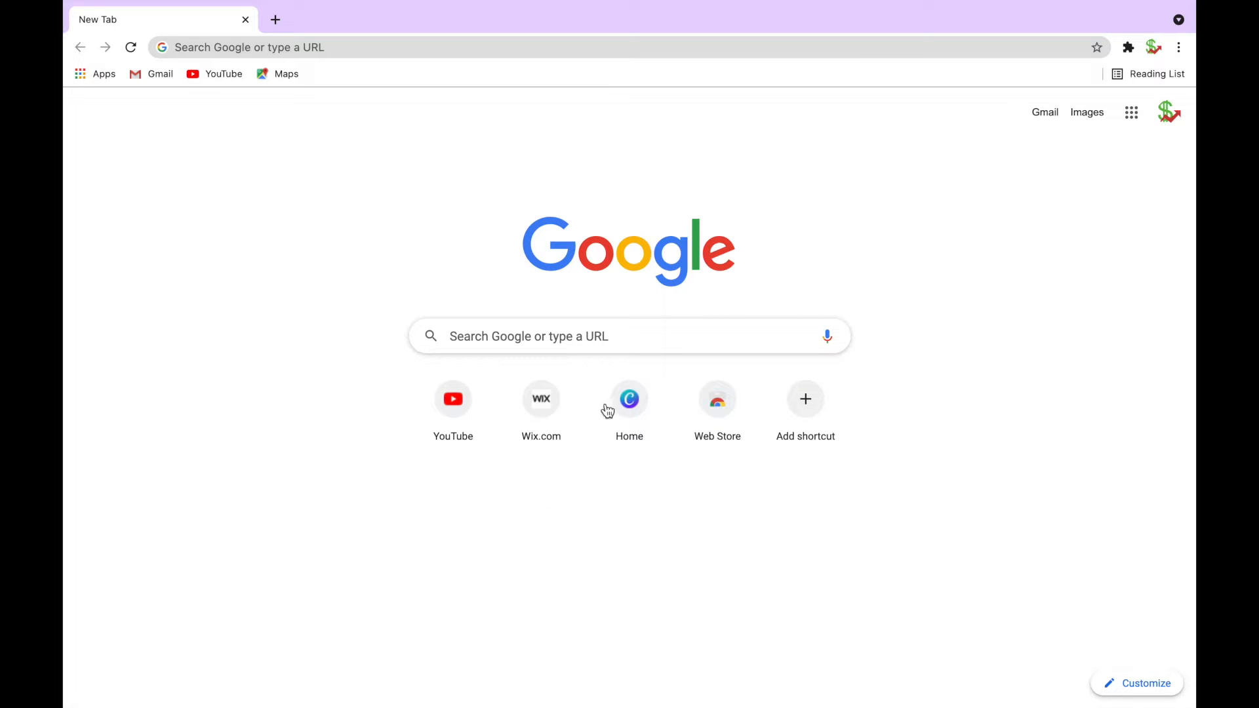
# Step: Open Wix from the new tab page and start a new site of the type Technology Company
pyautogui.click(546, 416)
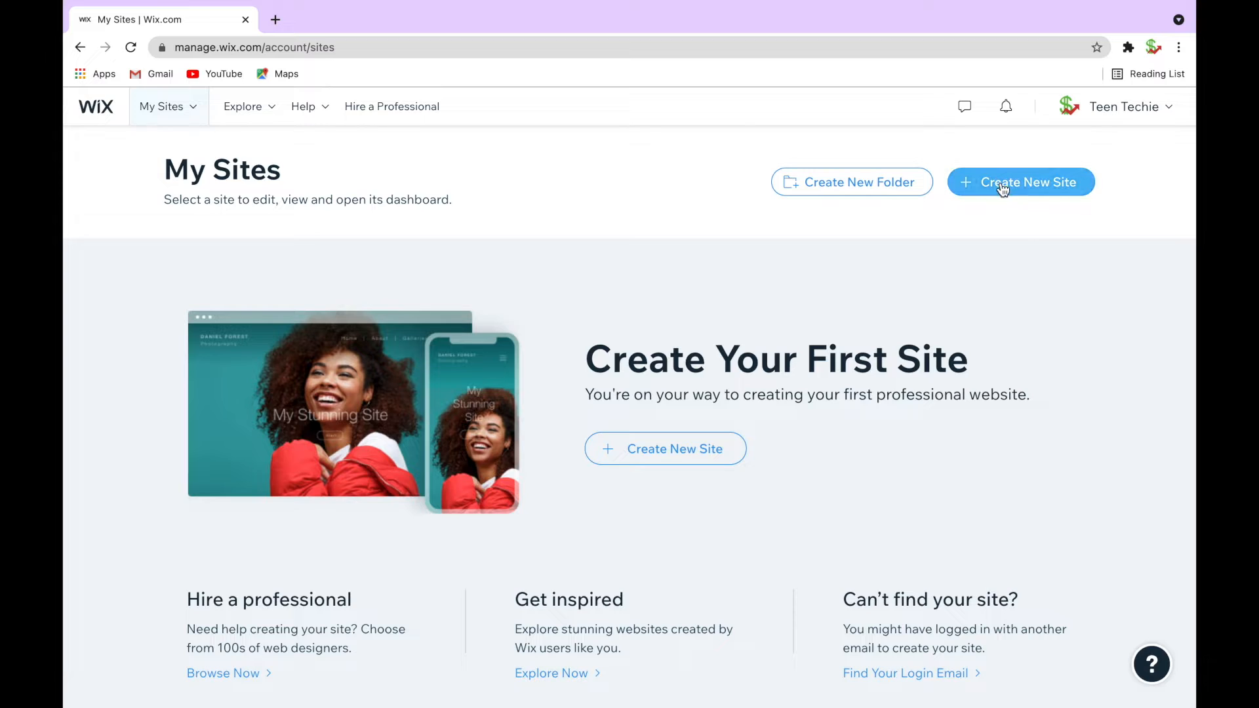
pyautogui.click(1051, 189)
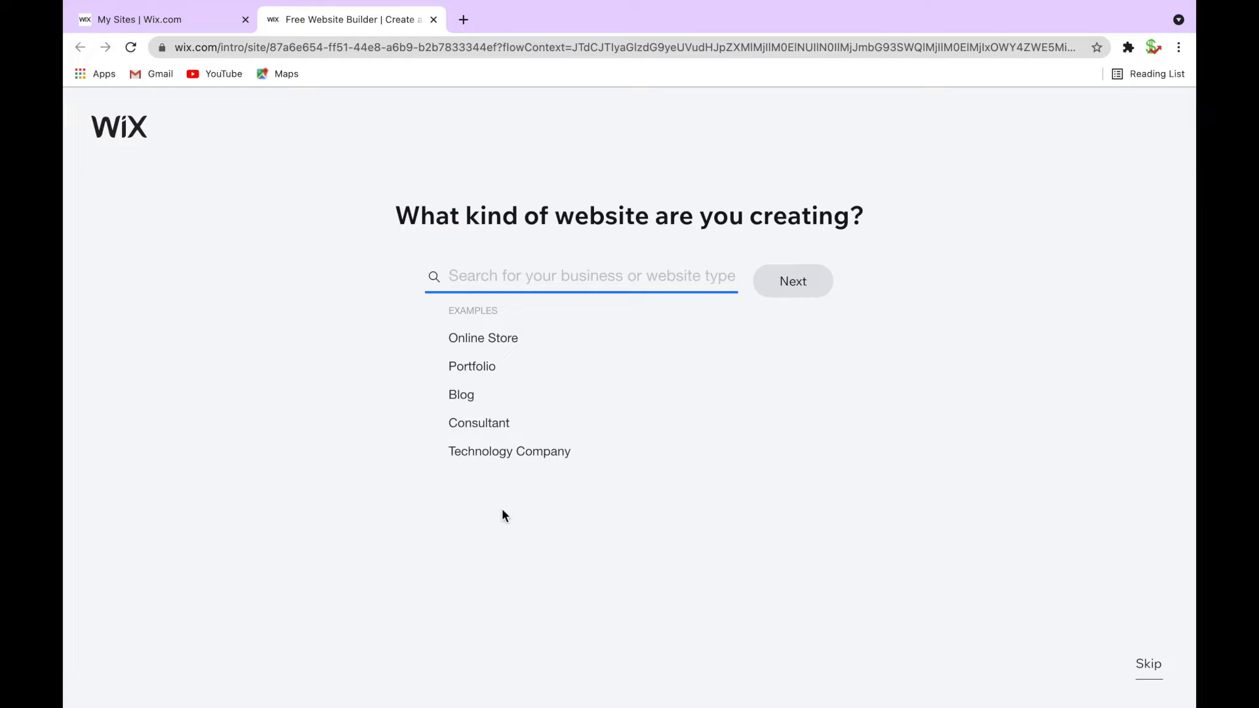
pyautogui.click(465, 452)
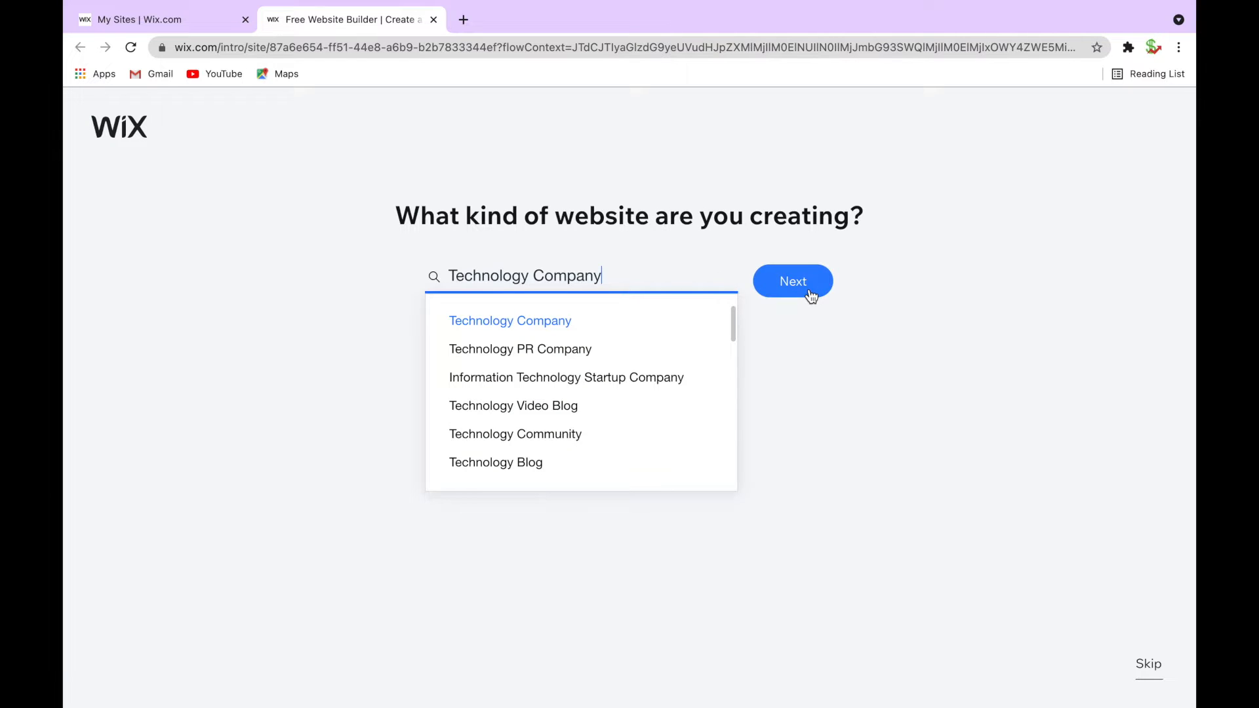
pyautogui.click(810, 296)
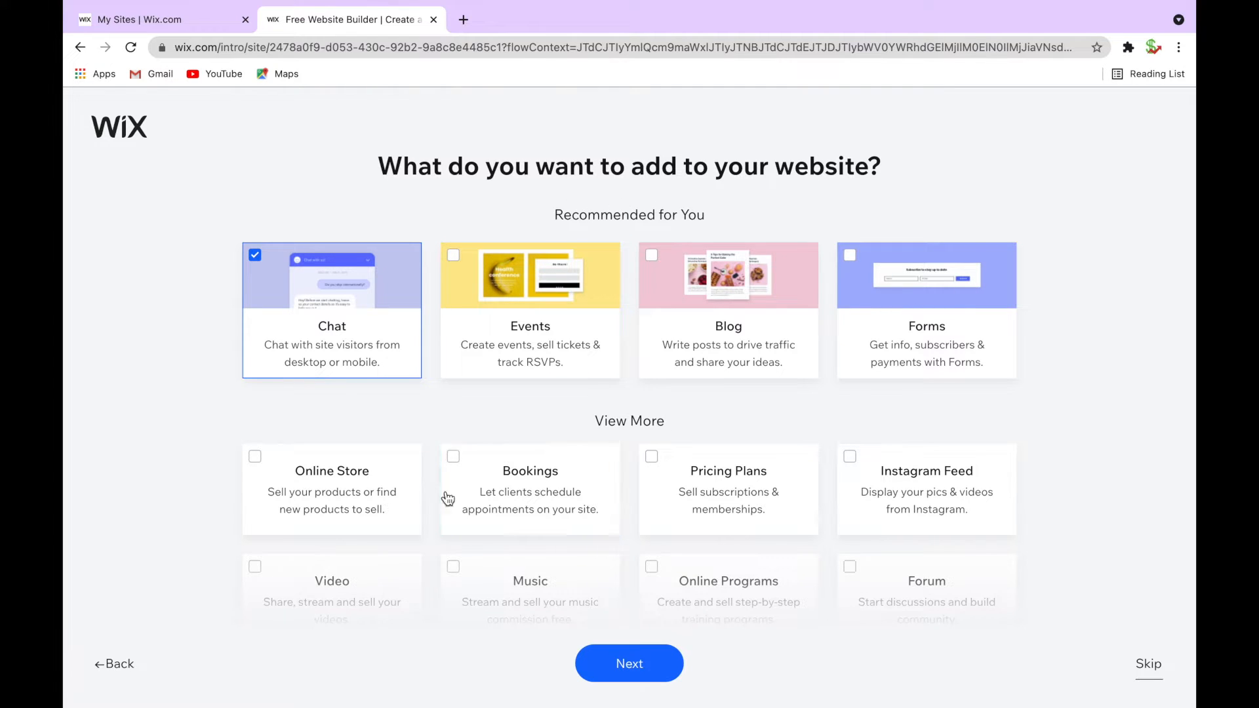
# Step: Add Blog, Forms and Forum to the website's features, keeping Chat selected, and continue
pyautogui.click(733, 331)
pyautogui.click(876, 297)
pyautogui.scroll(-4, 778, 413)
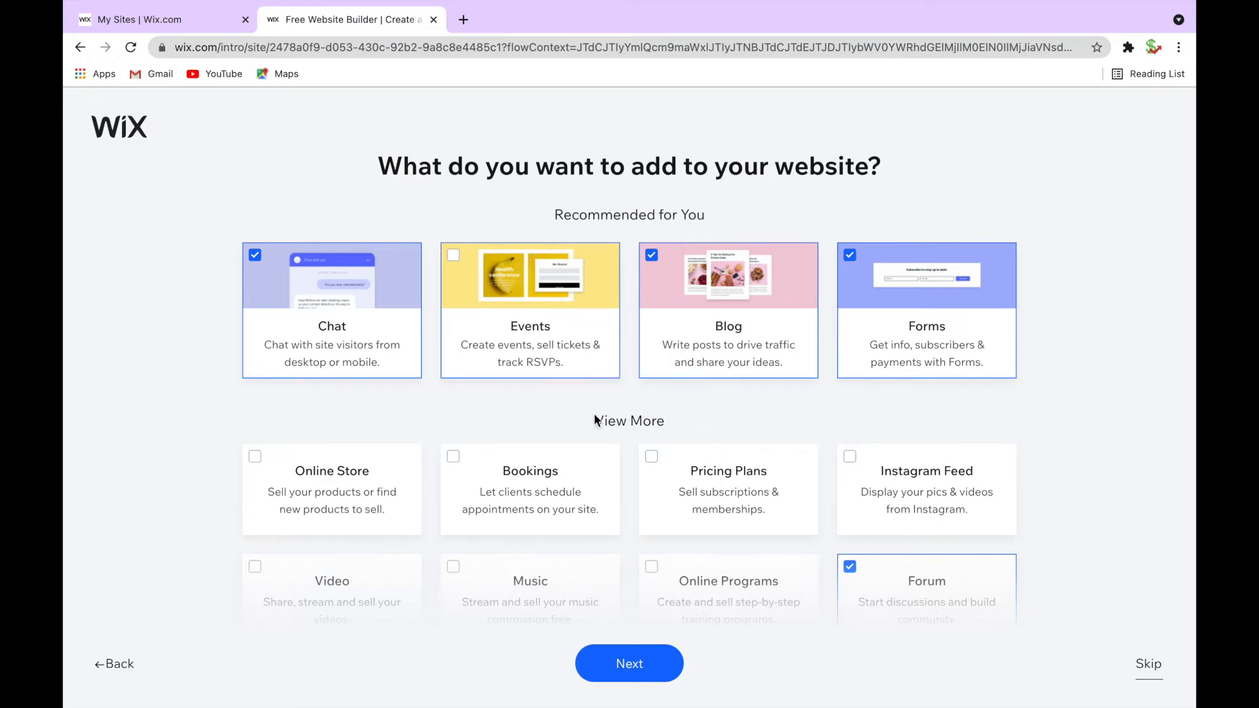
pyautogui.click(650, 674)
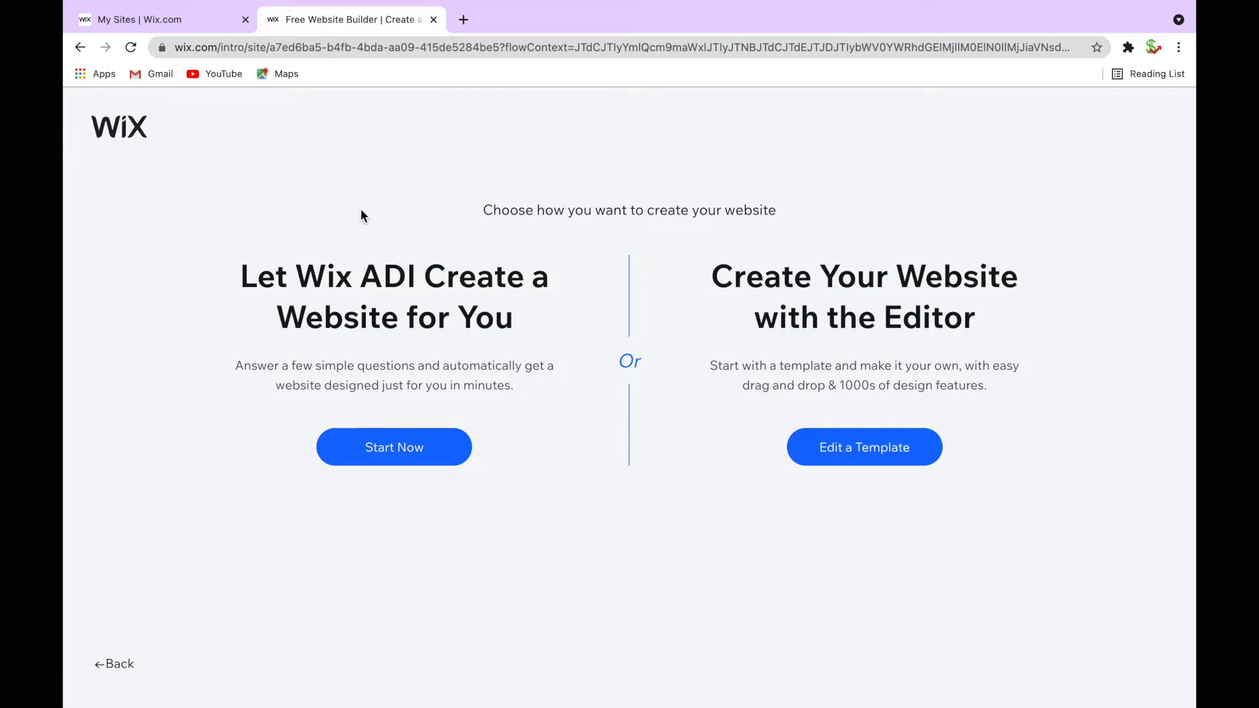
# Step: Choose to create the website with the Editor by editing a template rather than using Wix ADI
pyautogui.moveTo(244, 278); pyautogui.dragTo(541, 335)
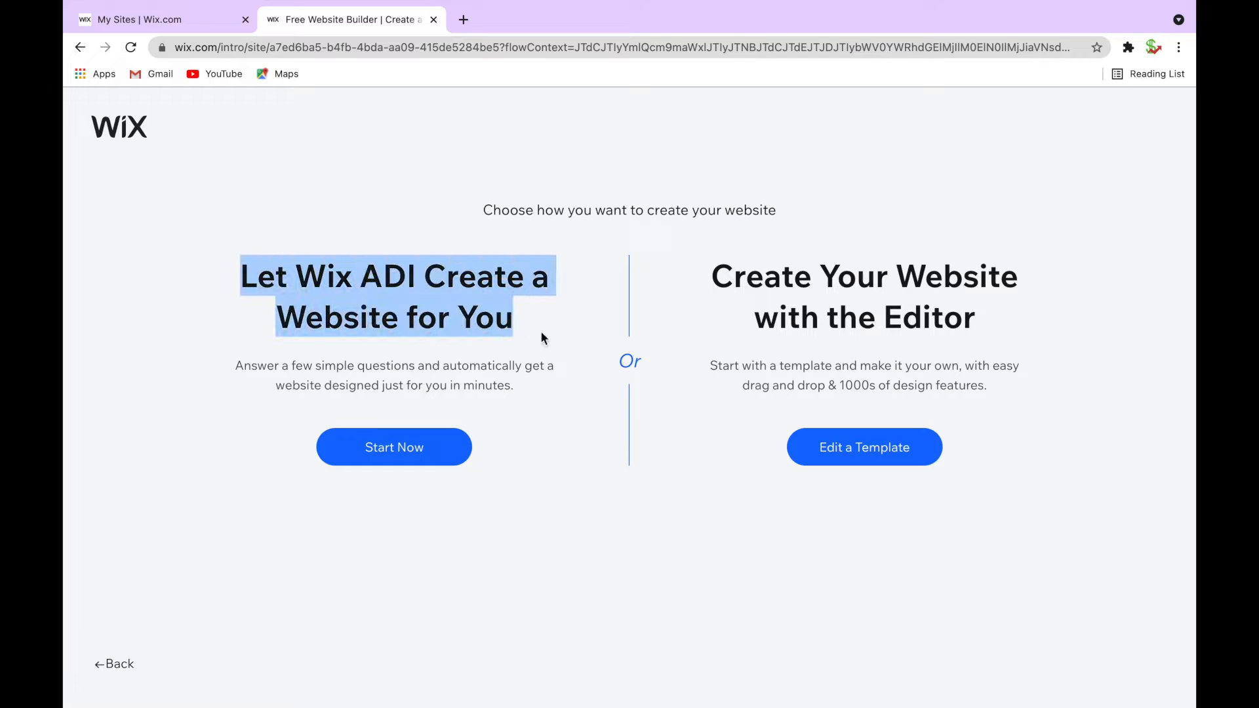
pyautogui.moveTo(719, 283); pyautogui.dragTo(988, 315)
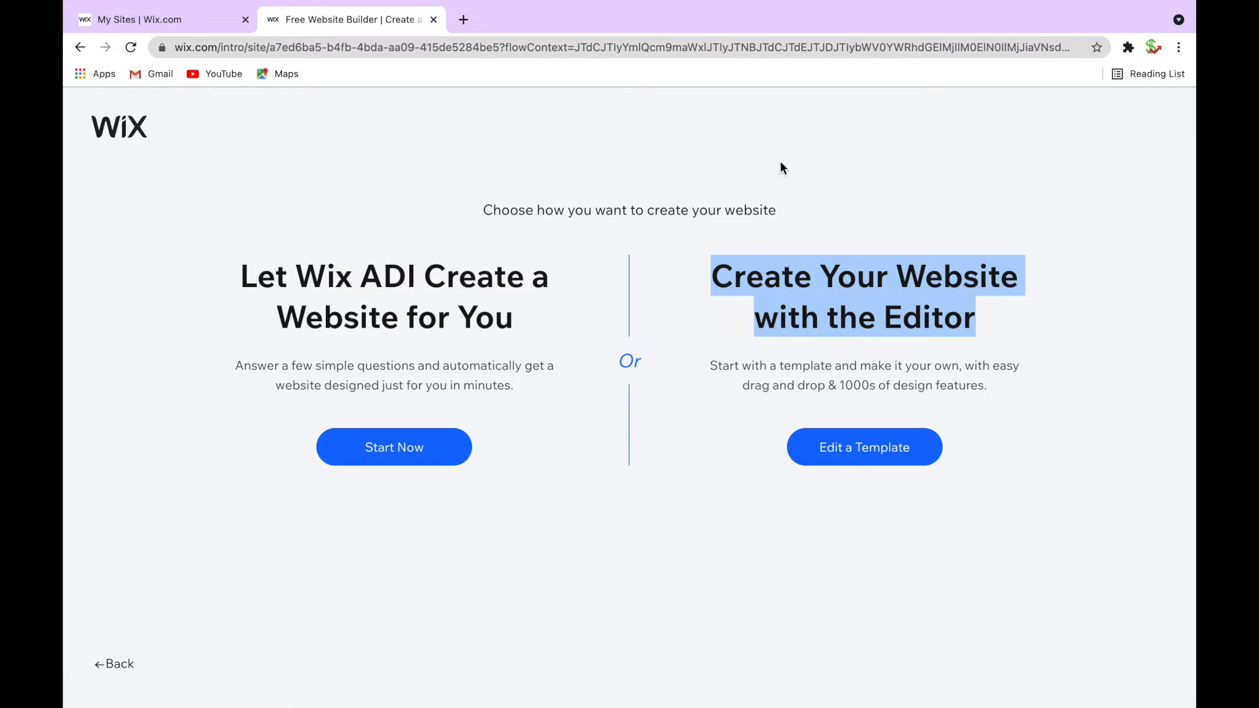
pyautogui.click(821, 291)
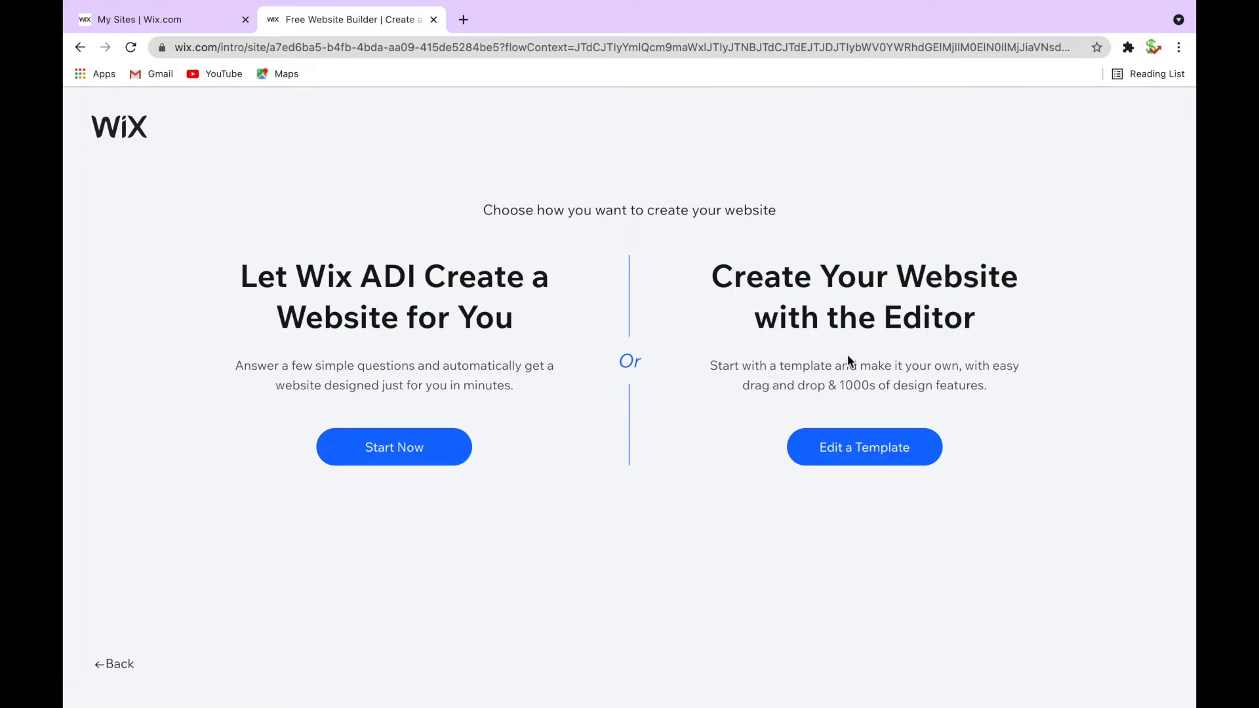
pyautogui.moveTo(713, 278); pyautogui.dragTo(994, 327)
pyautogui.click(994, 327)
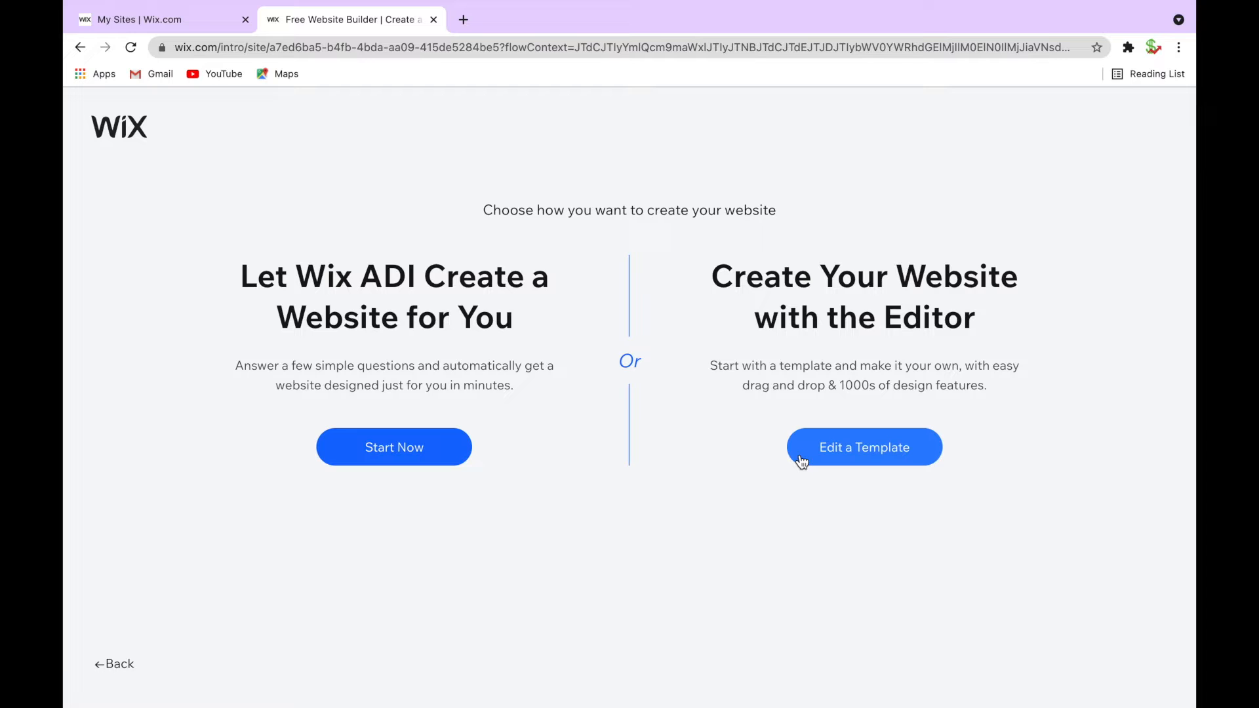
pyautogui.click(820, 454)
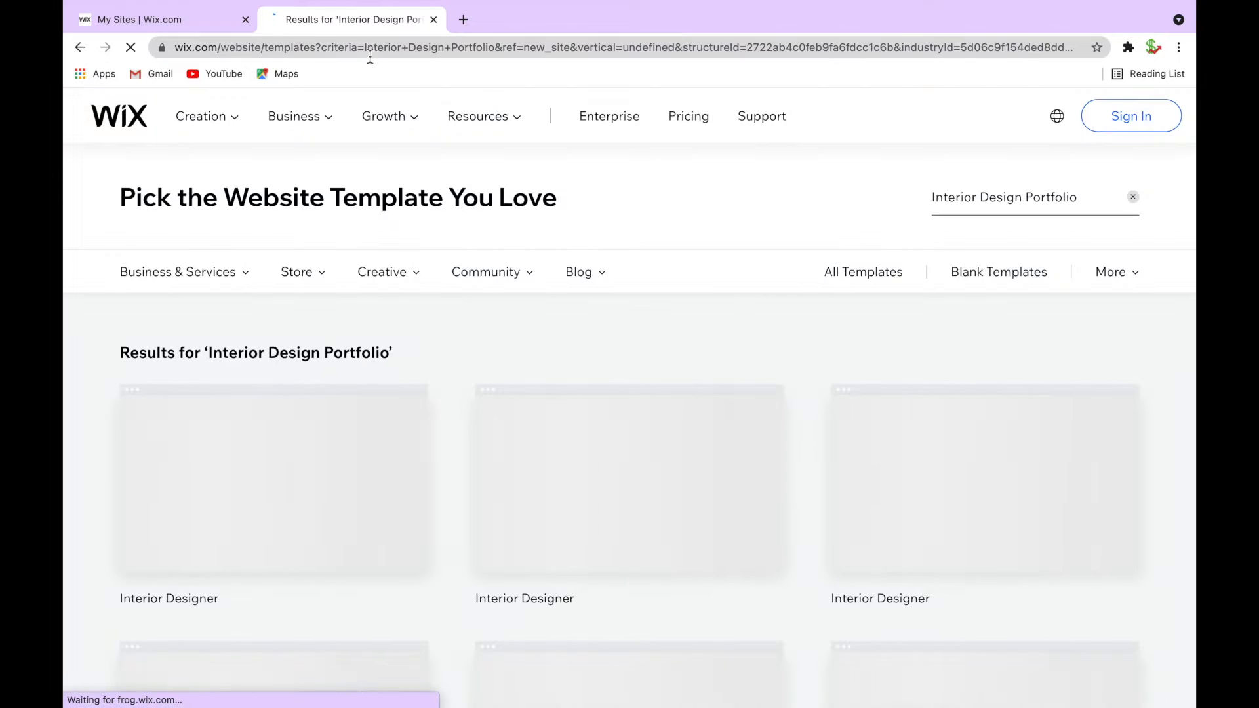
# Step: Browse the website templates offered for Interior Design Portfolio
pyautogui.scroll(-4, 399, 302)
pyautogui.scroll(5, 431, 305)
pyautogui.moveTo(865, 433)
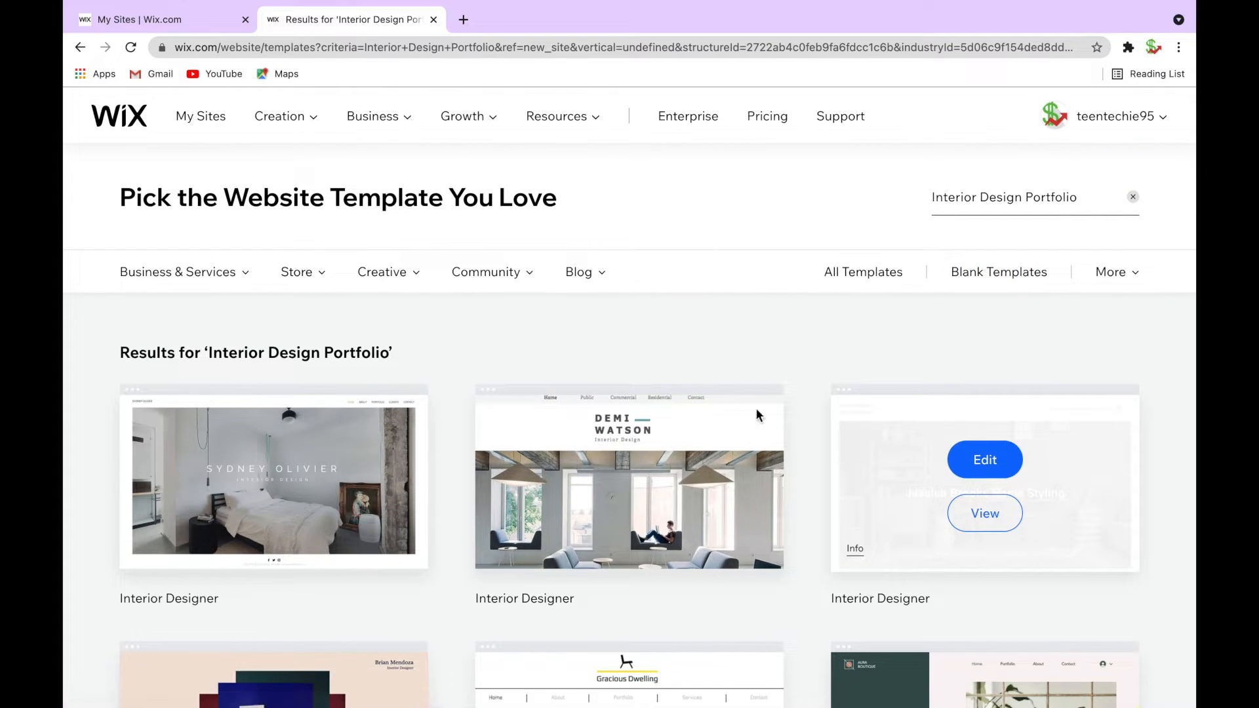
pyautogui.moveTo(549, 402)
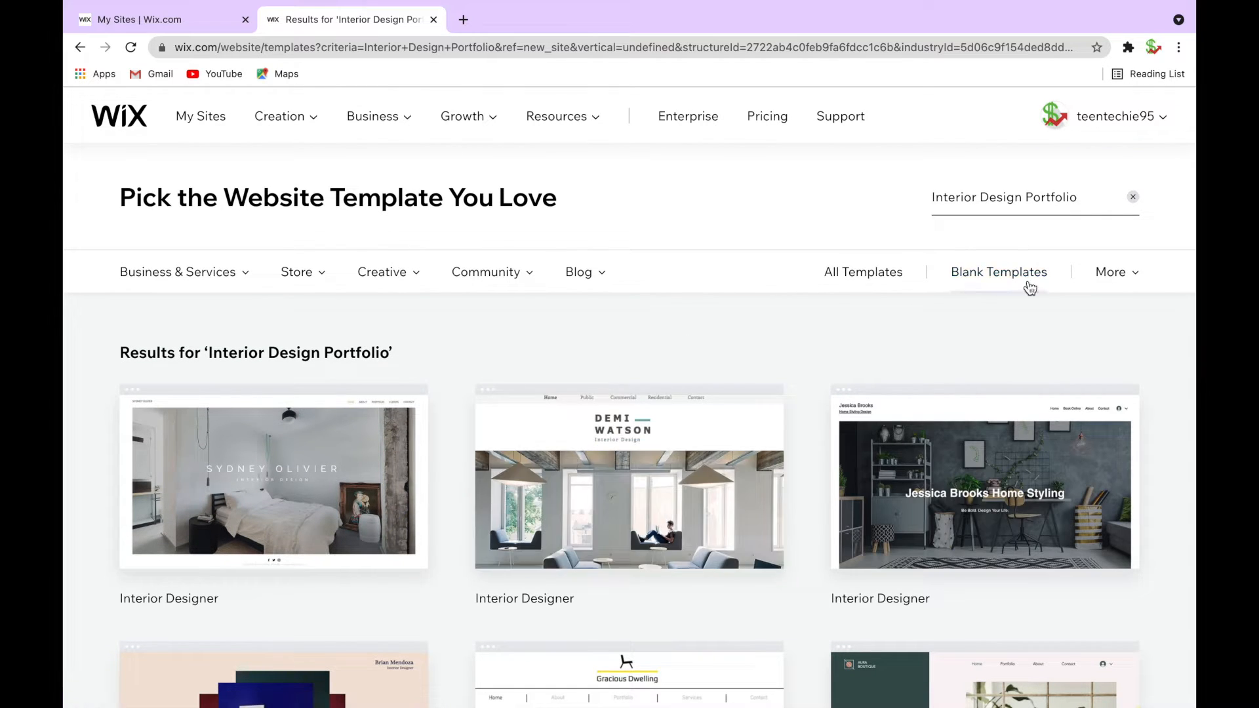
pyautogui.click(979, 280)
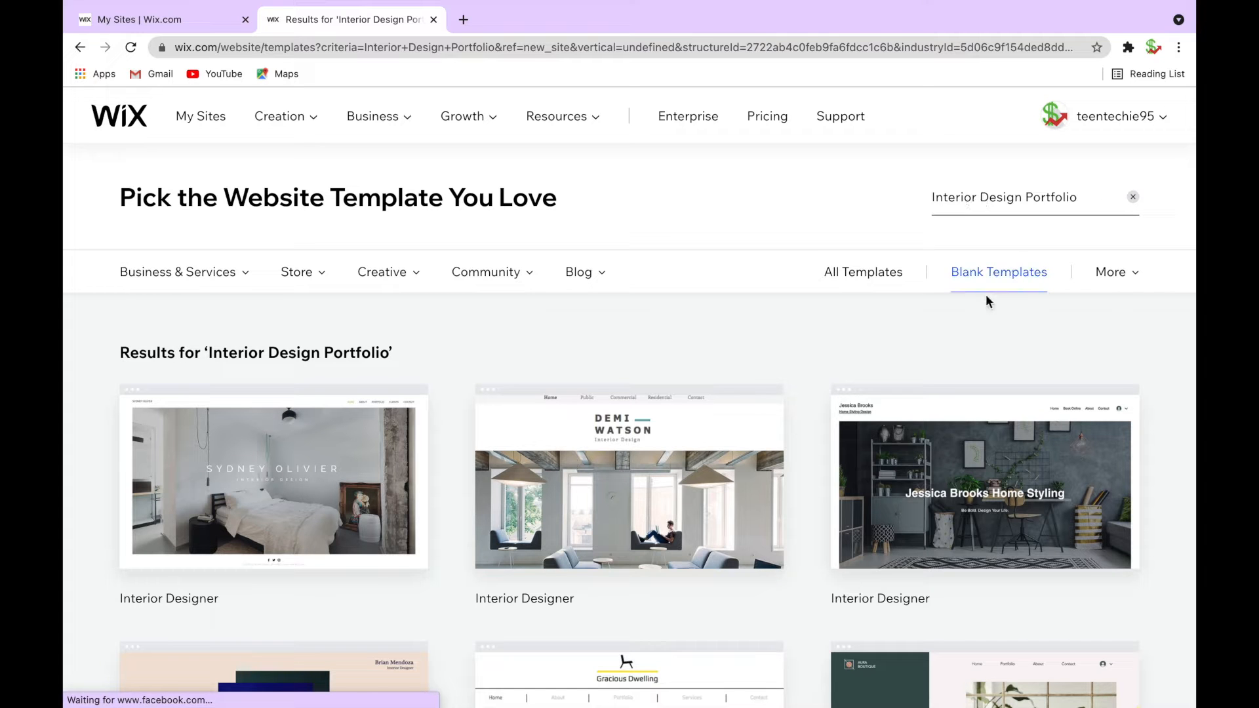
pyautogui.moveTo(605, 457)
pyautogui.scroll(-3, 605, 456)
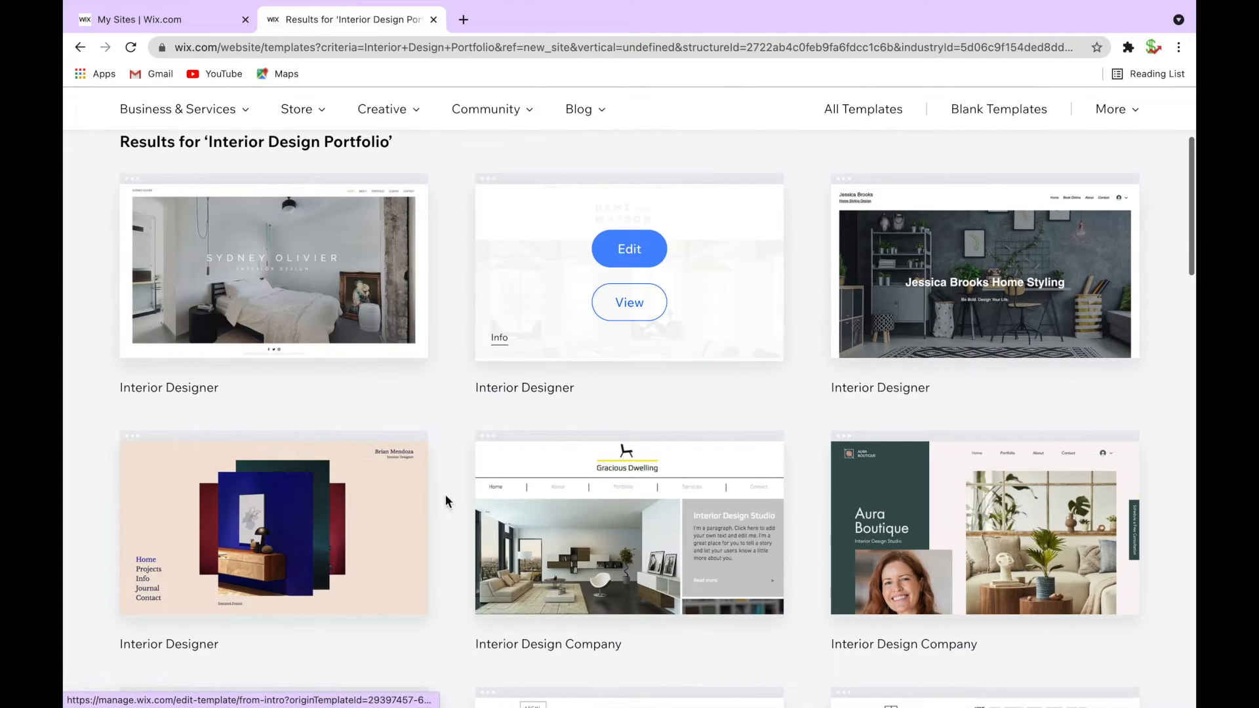
pyautogui.scroll(-9, 360, 554)
pyautogui.scroll(4, 490, 358)
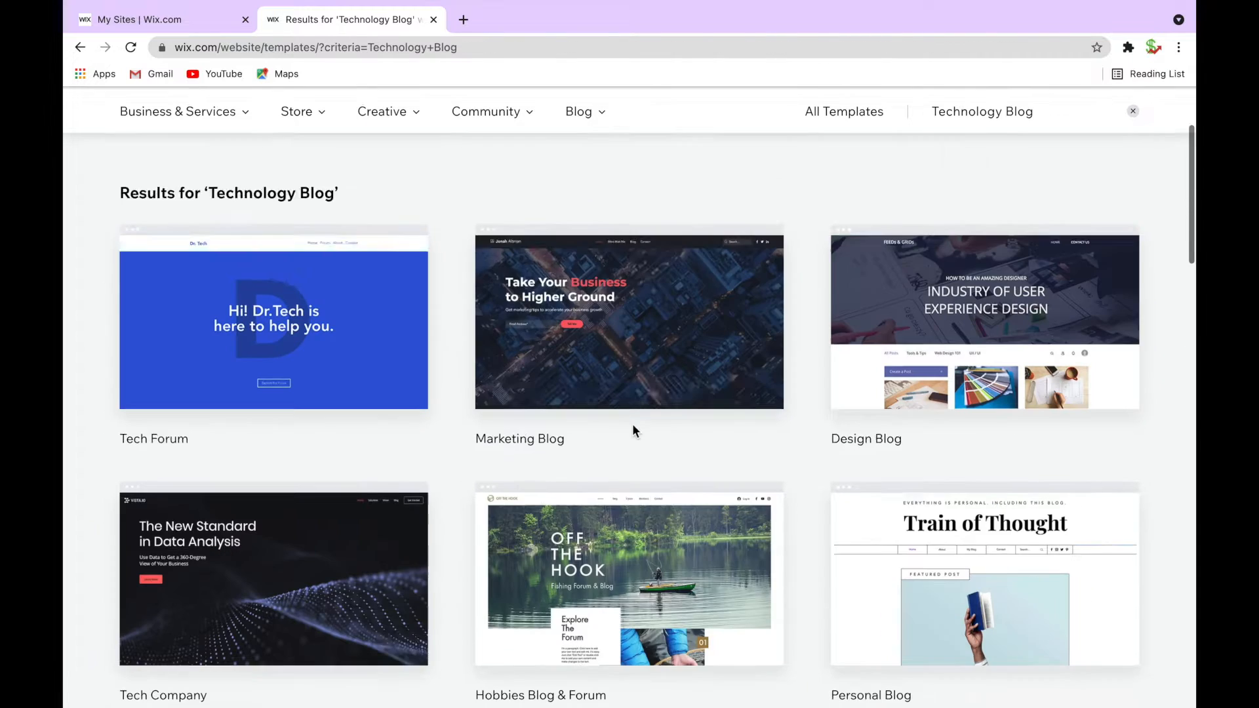
# Step: Look through the templates for Technology Blog and open the Marketing Blog template for editing
pyautogui.scroll(-2, 632, 423)
pyautogui.scroll(3, 624, 274)
pyautogui.scroll(1, 613, 240)
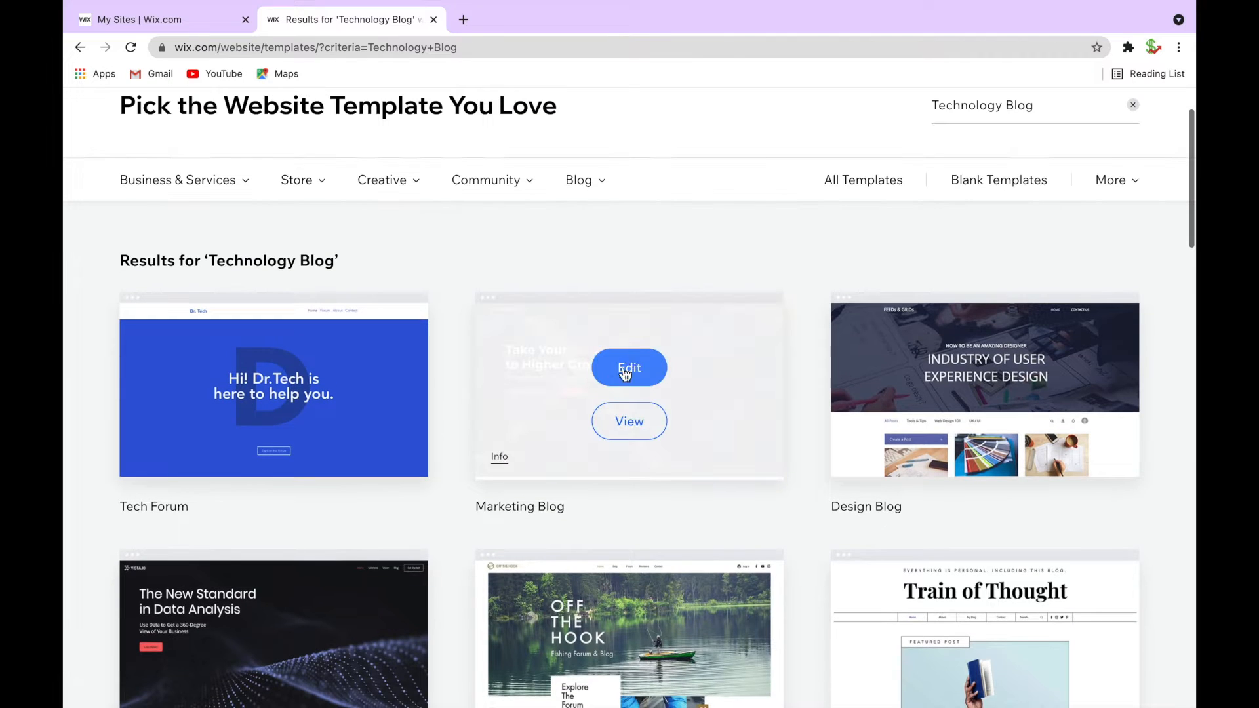
pyautogui.click(619, 386)
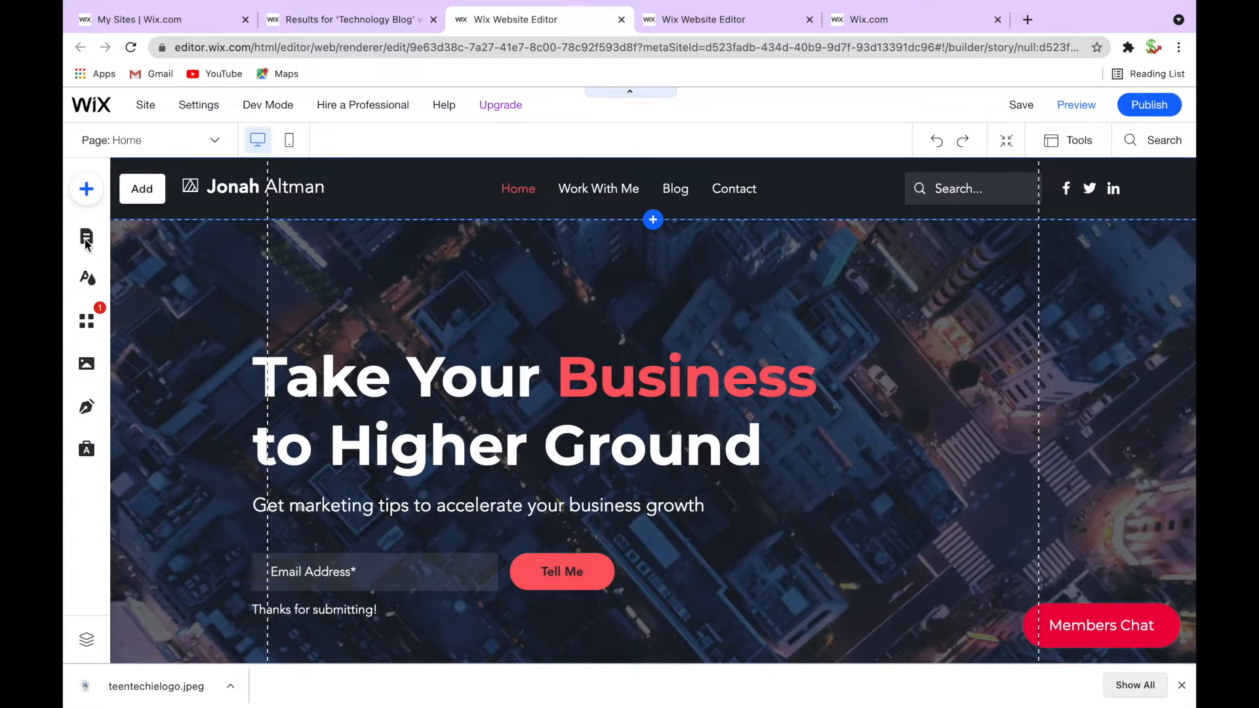
# Step: Examine the elements that can be added to the site, including the Community and Gallery categories
pyautogui.click(91, 196)
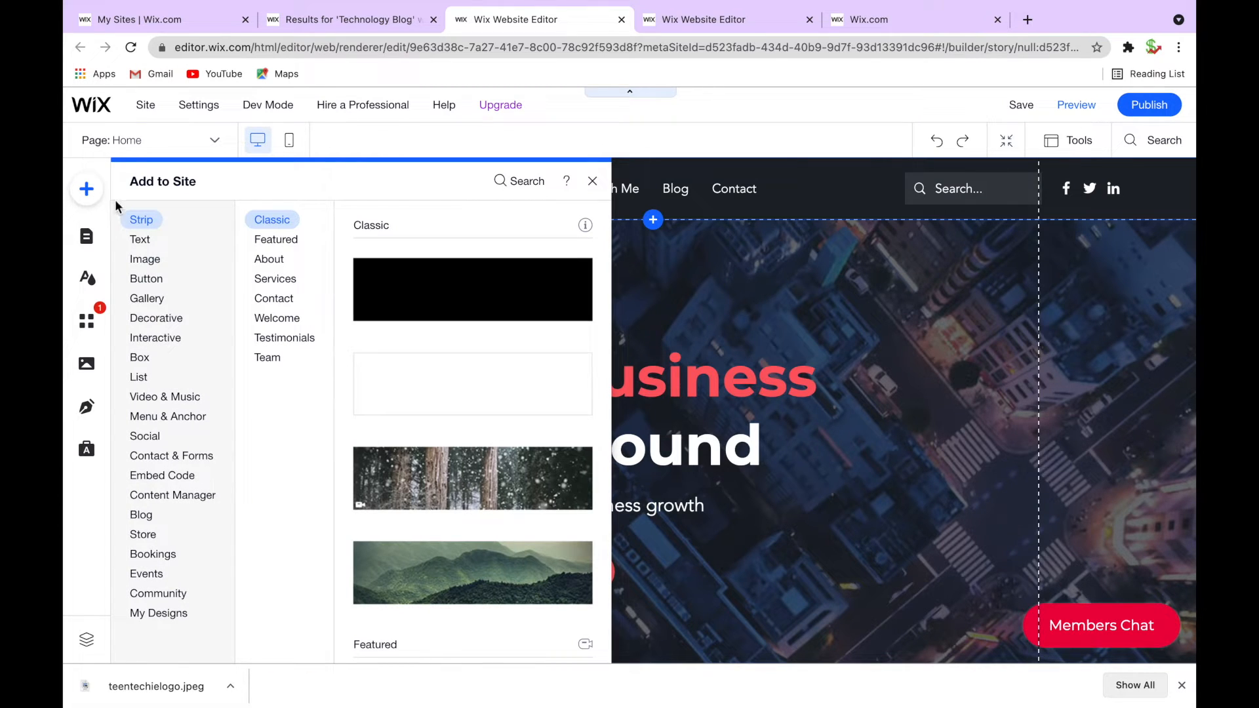
pyautogui.click(158, 593)
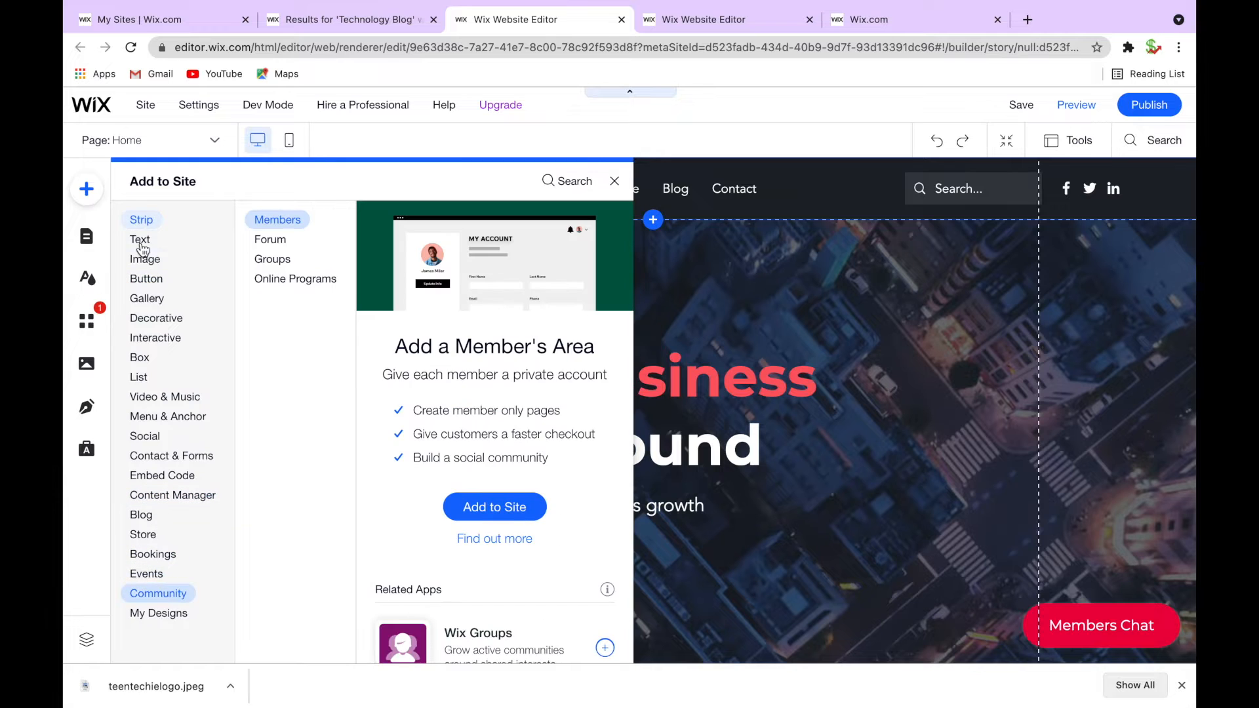
pyautogui.moveTo(141, 250)
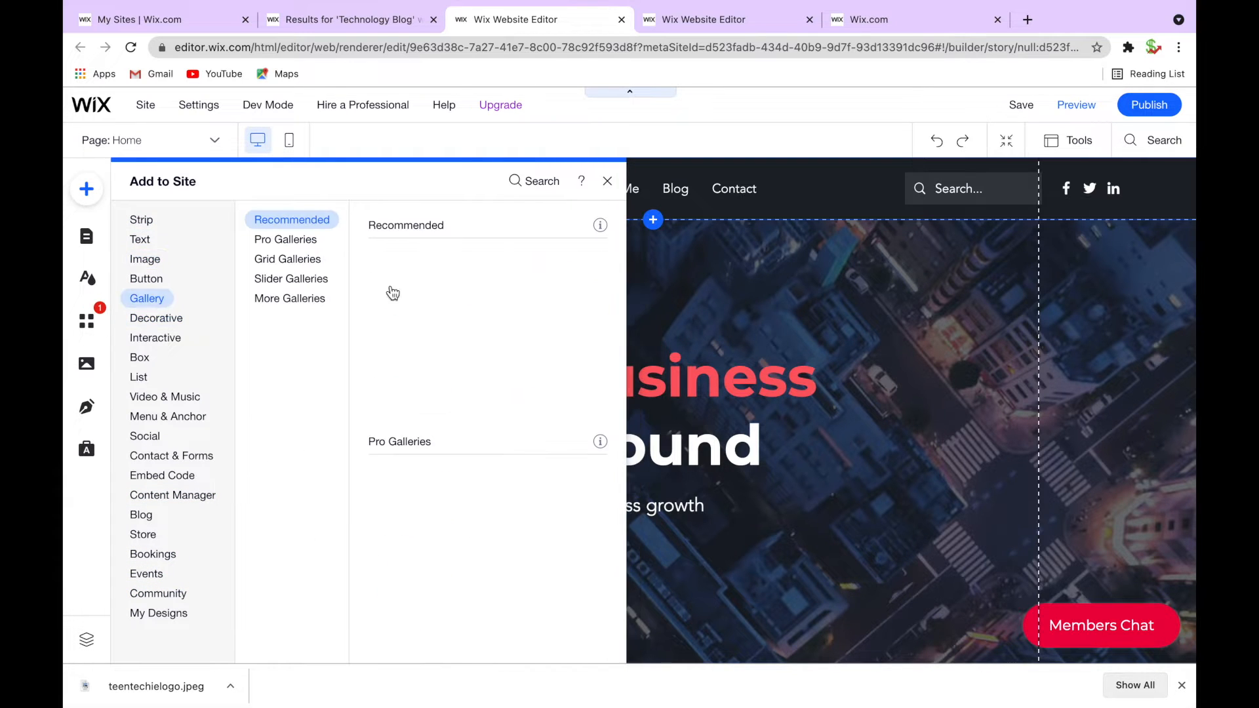
# Step: Review the site's menu pages, the options of the Work With Me page, and the blog pages
pyautogui.click(89, 247)
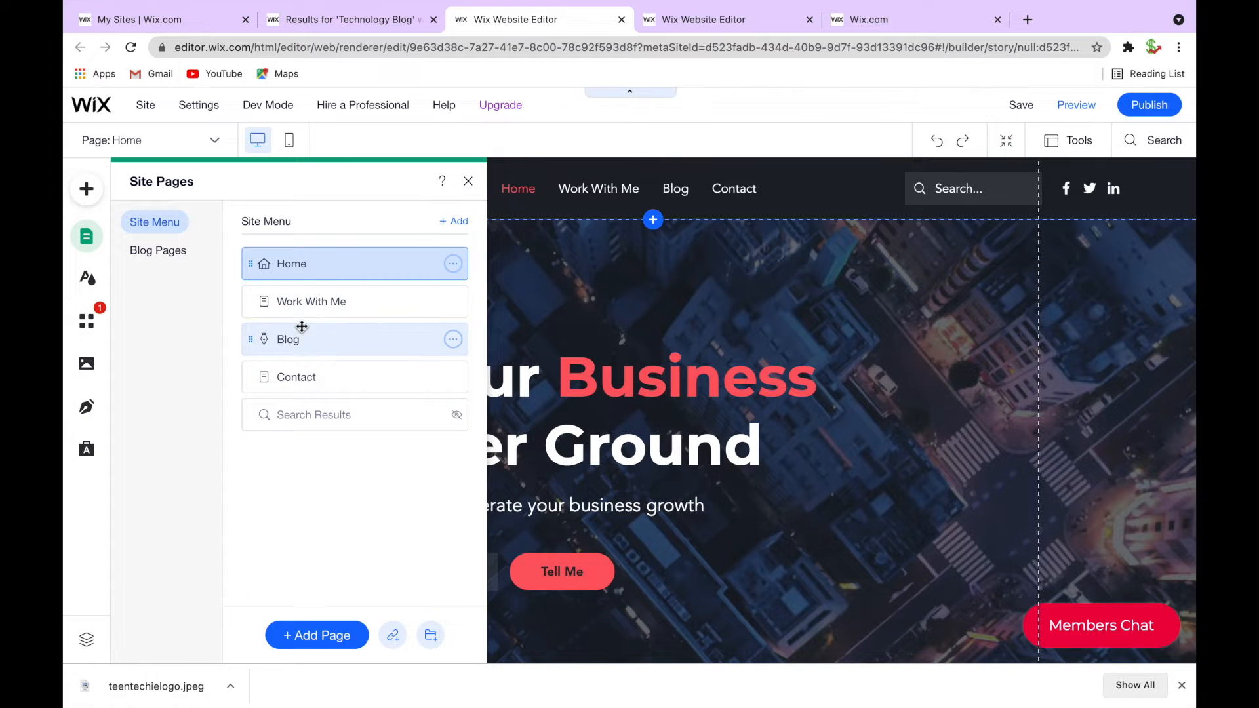
pyautogui.click(453, 301)
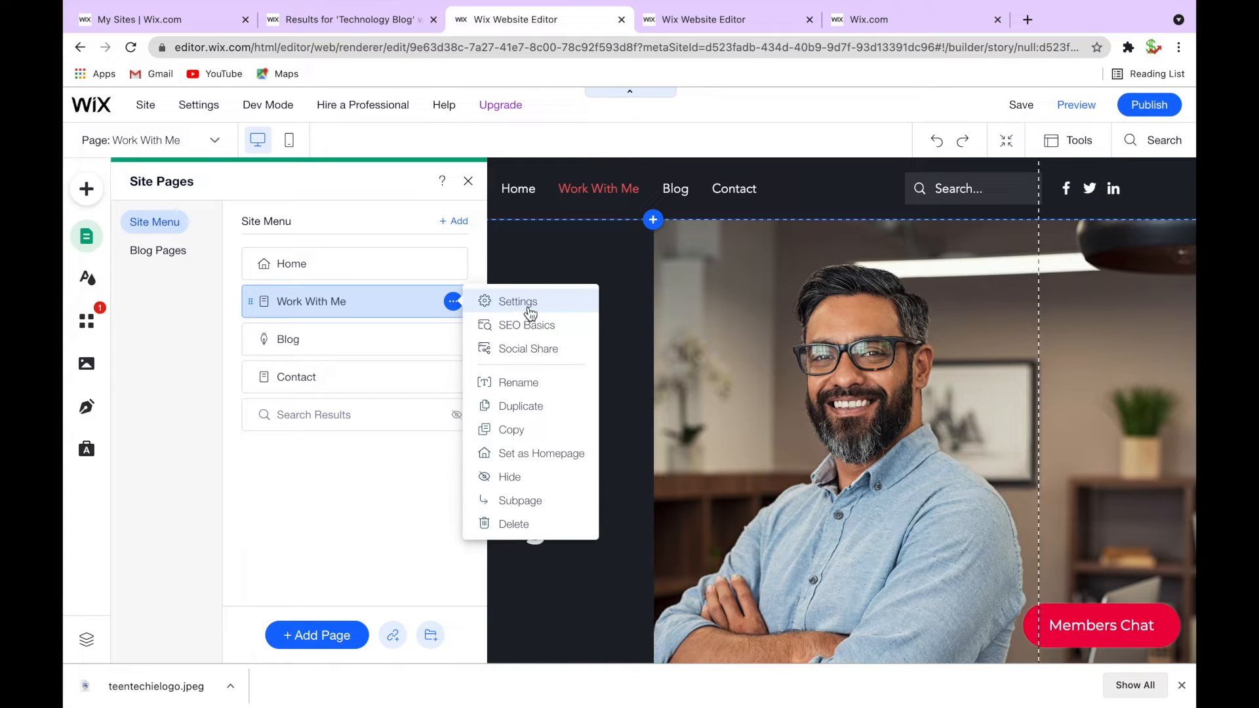
pyautogui.click(310, 493)
pyautogui.click(181, 251)
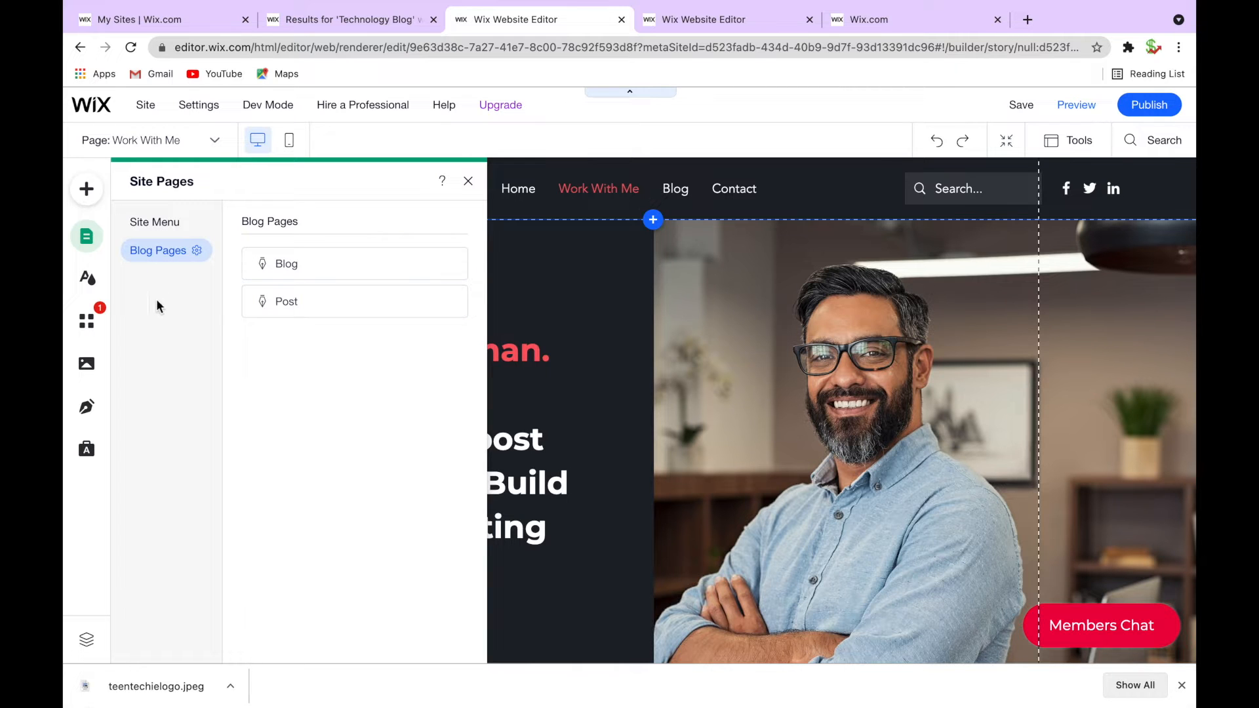
# Step: Review the site design options for the color and text theme, page background and page transitions
pyautogui.click(87, 277)
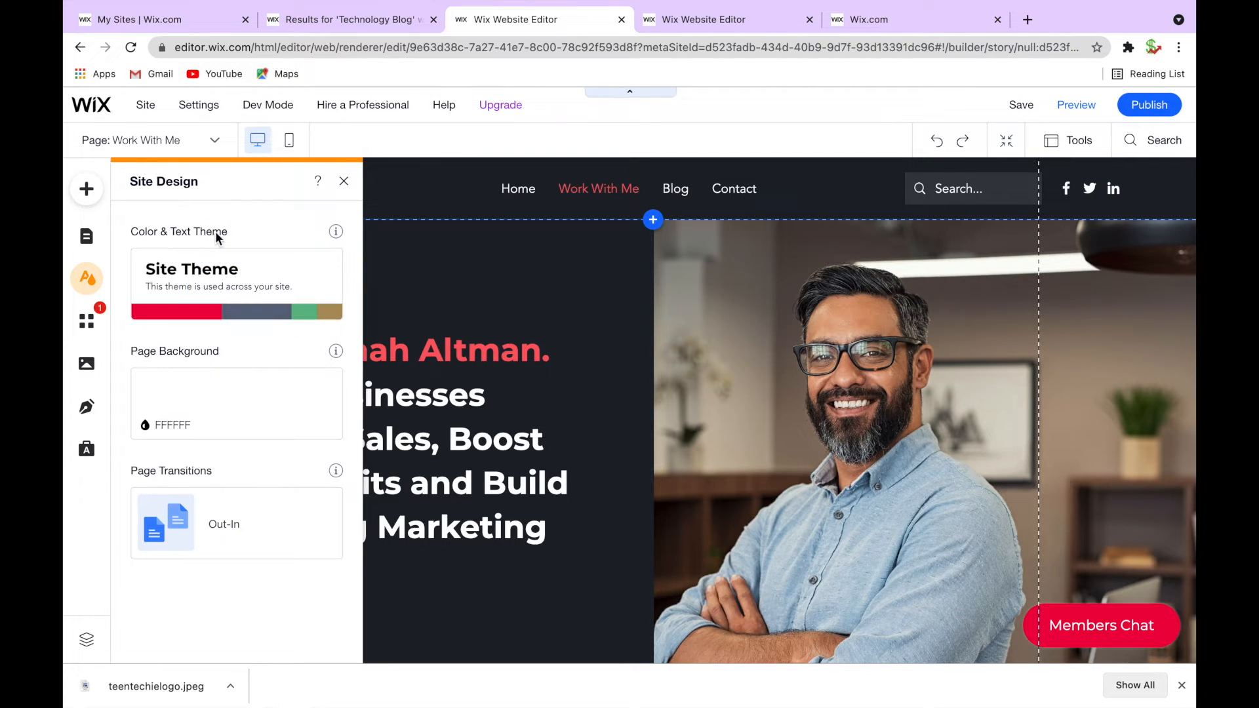
pyautogui.moveTo(234, 314)
pyautogui.moveTo(214, 395)
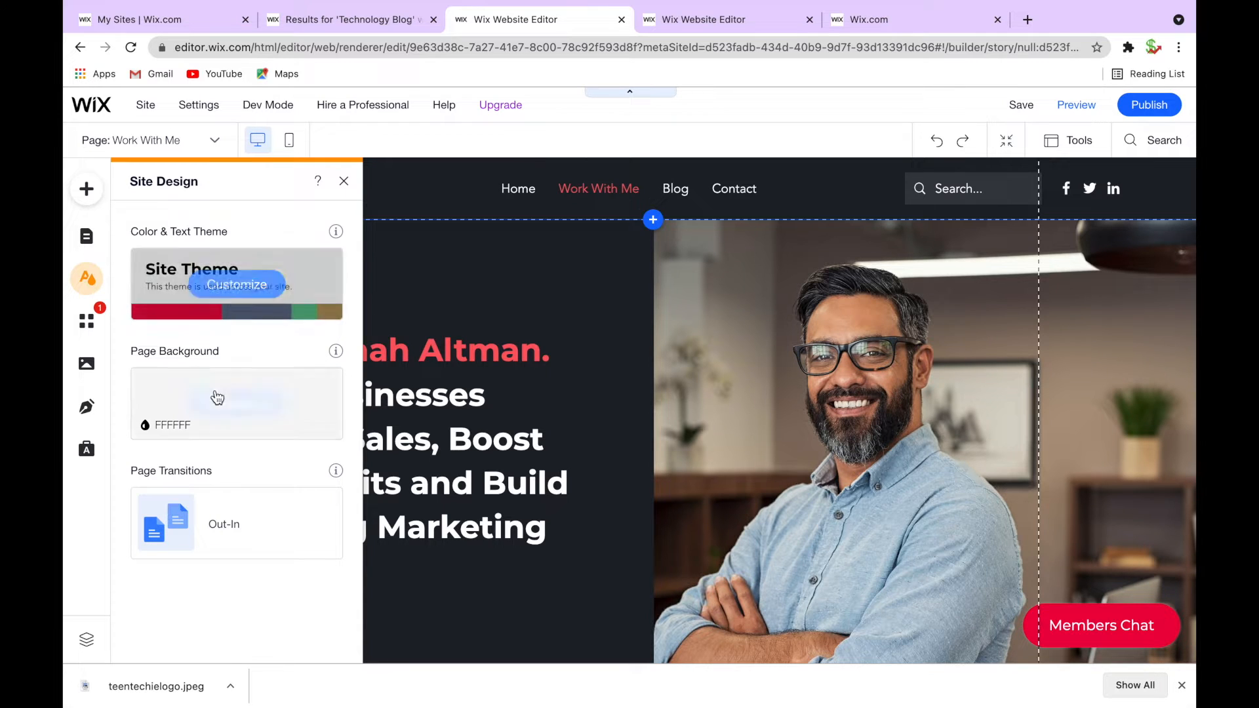
pyautogui.moveTo(247, 514)
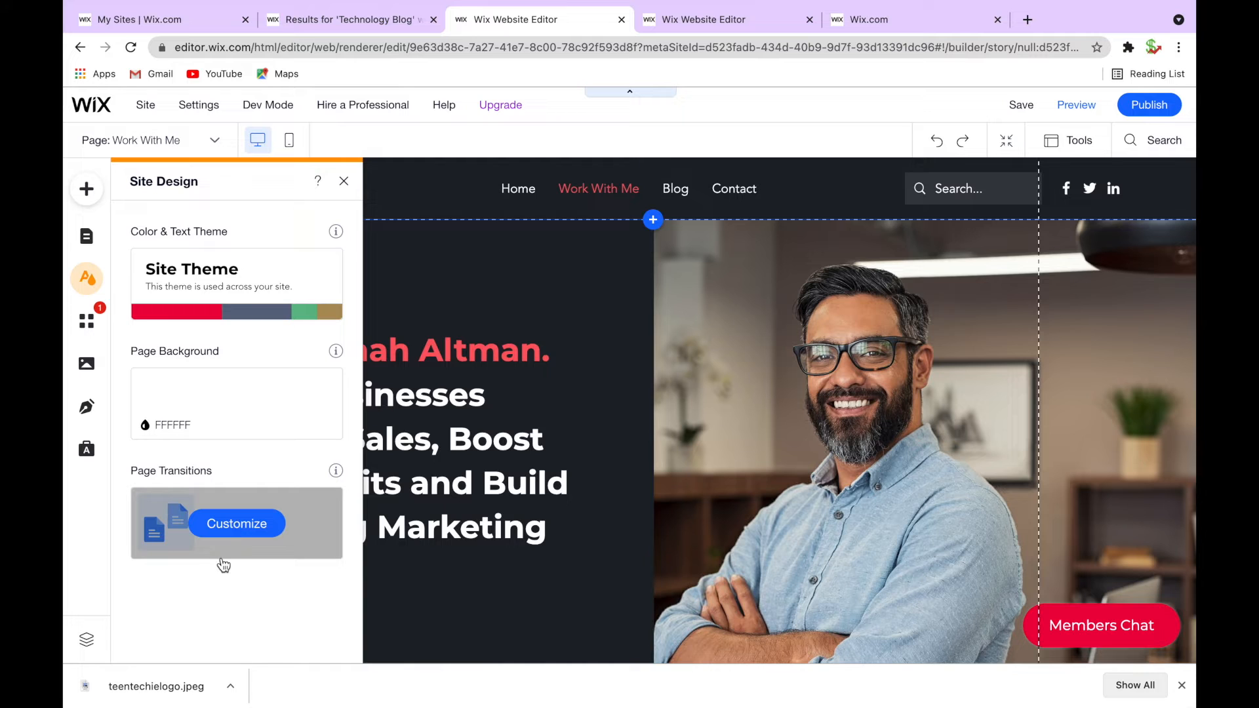
# Step: Browse the Wix App Market's recommended apps, trending apps, business solutions and app categories
pyautogui.click(87, 321)
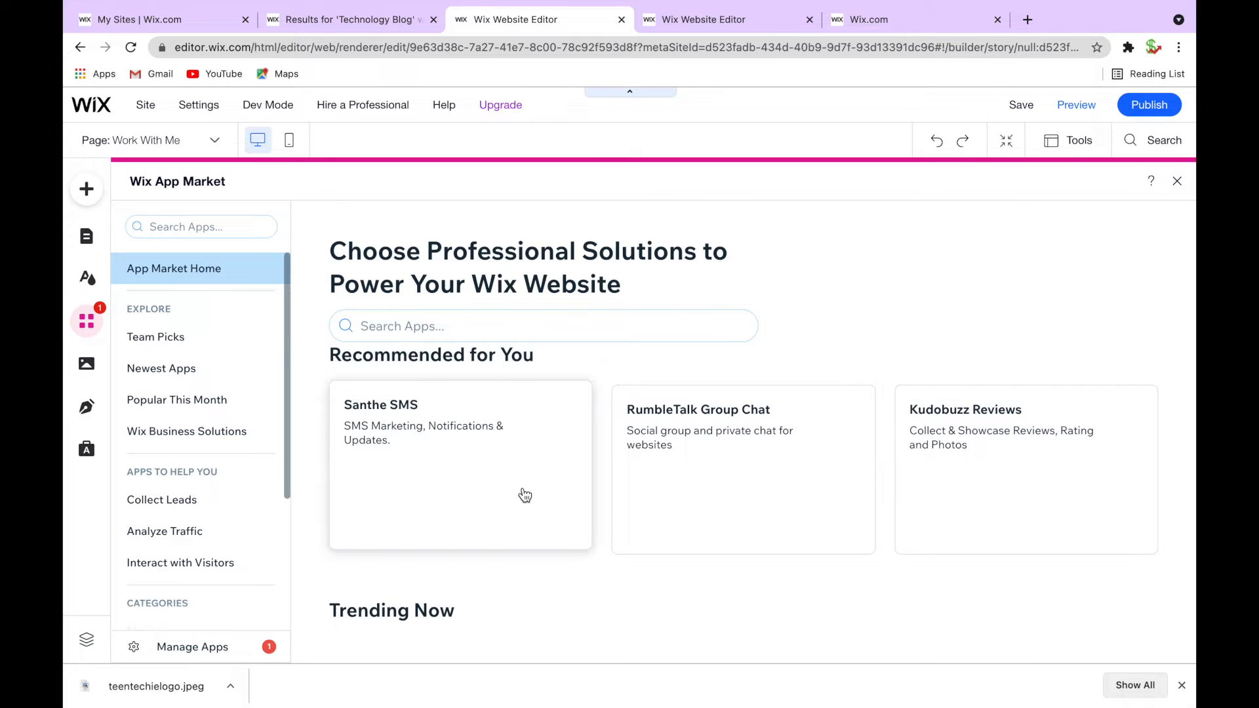
pyautogui.scroll(-3, 569, 609)
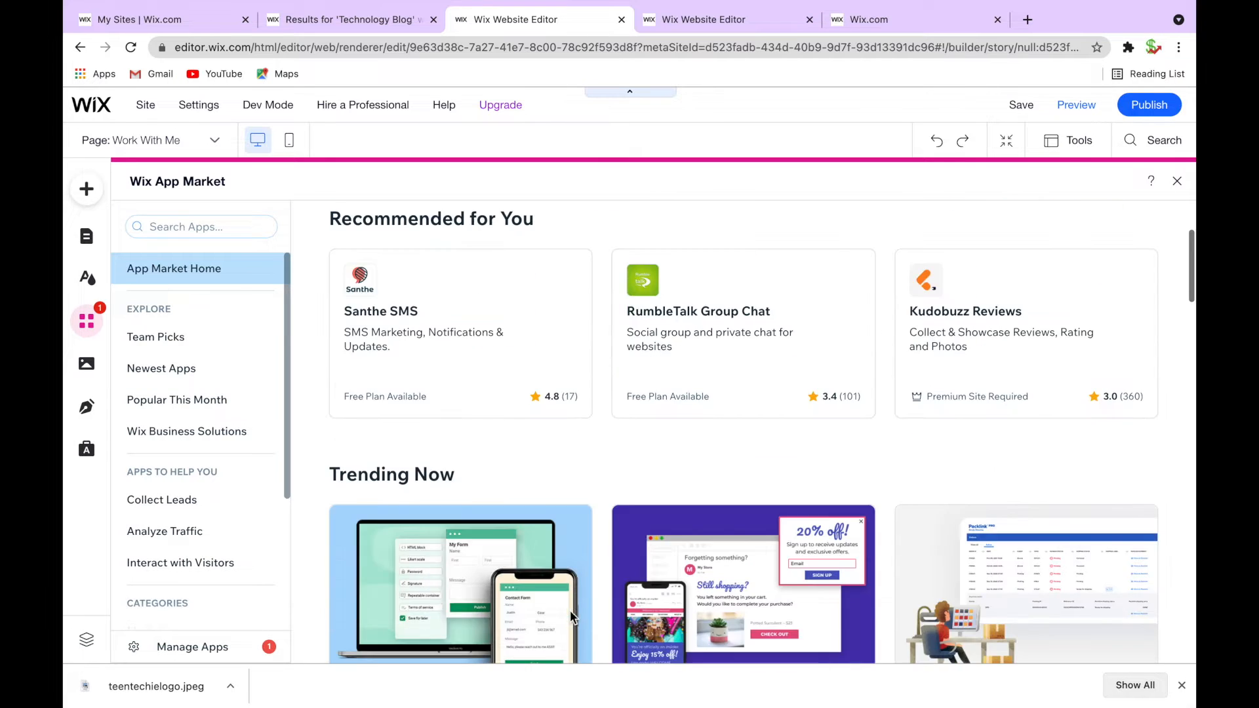
pyautogui.scroll(3, 574, 564)
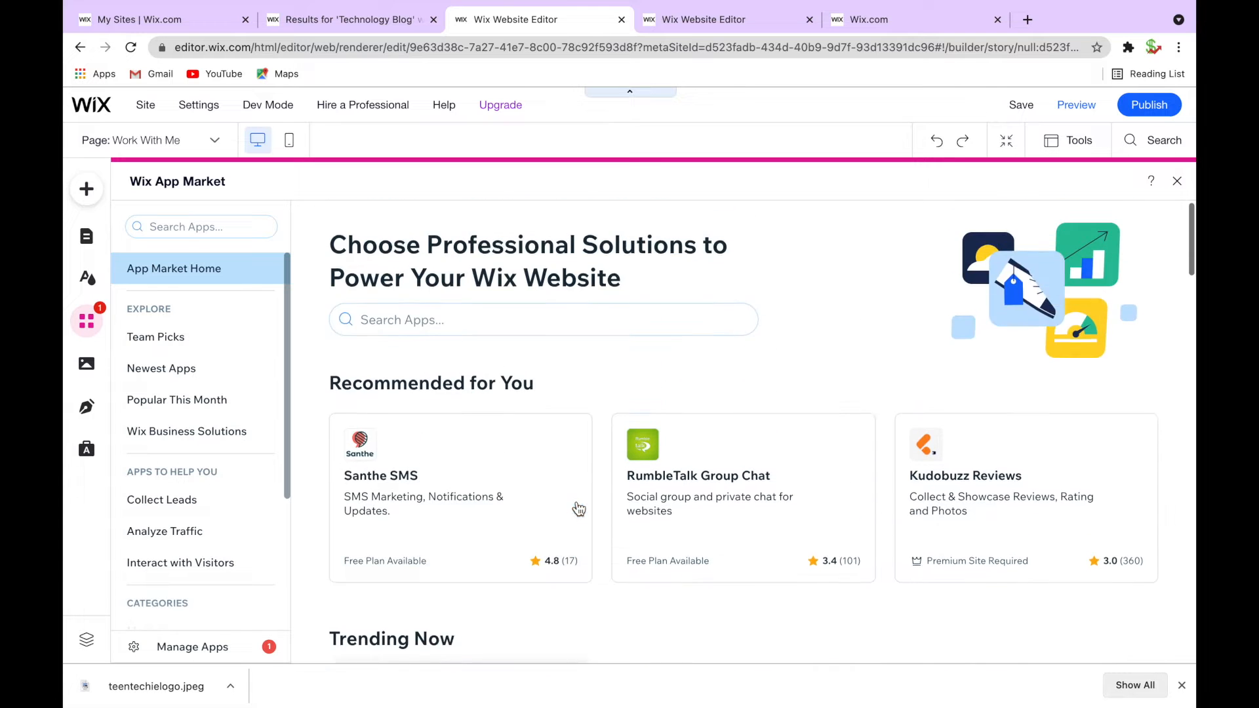
pyautogui.scroll(-4, 420, 328)
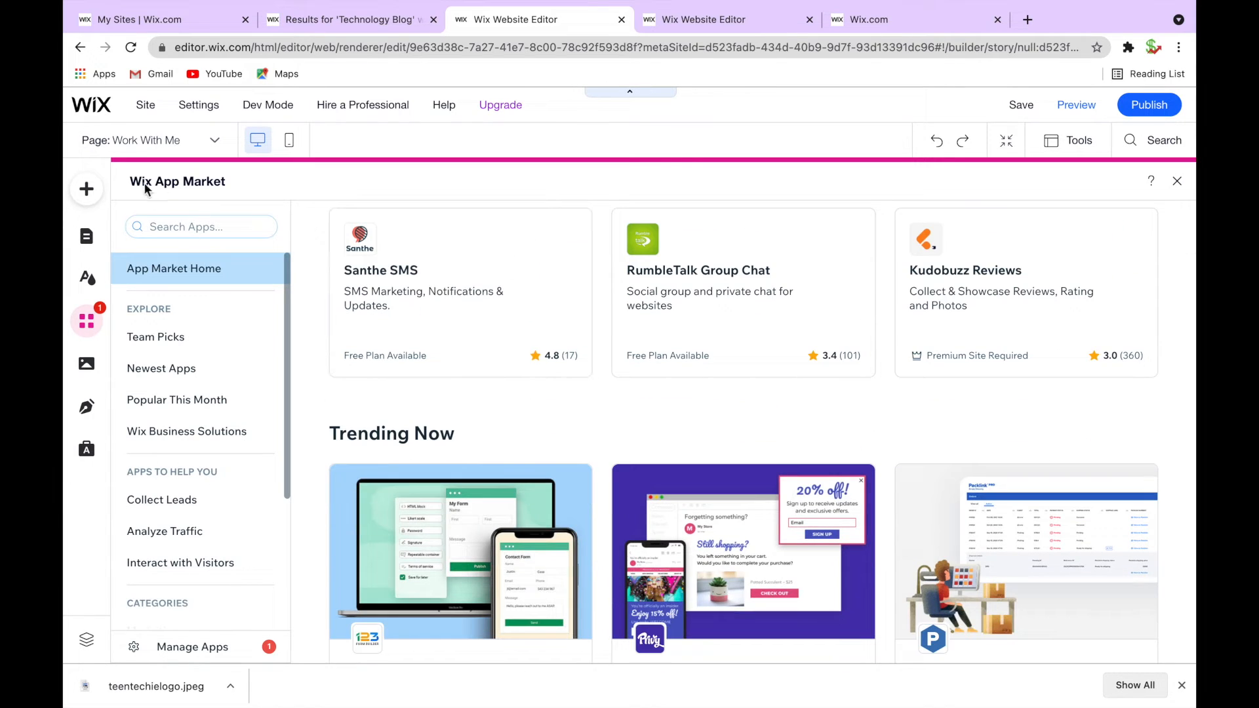
pyautogui.scroll(-9, 408, 413)
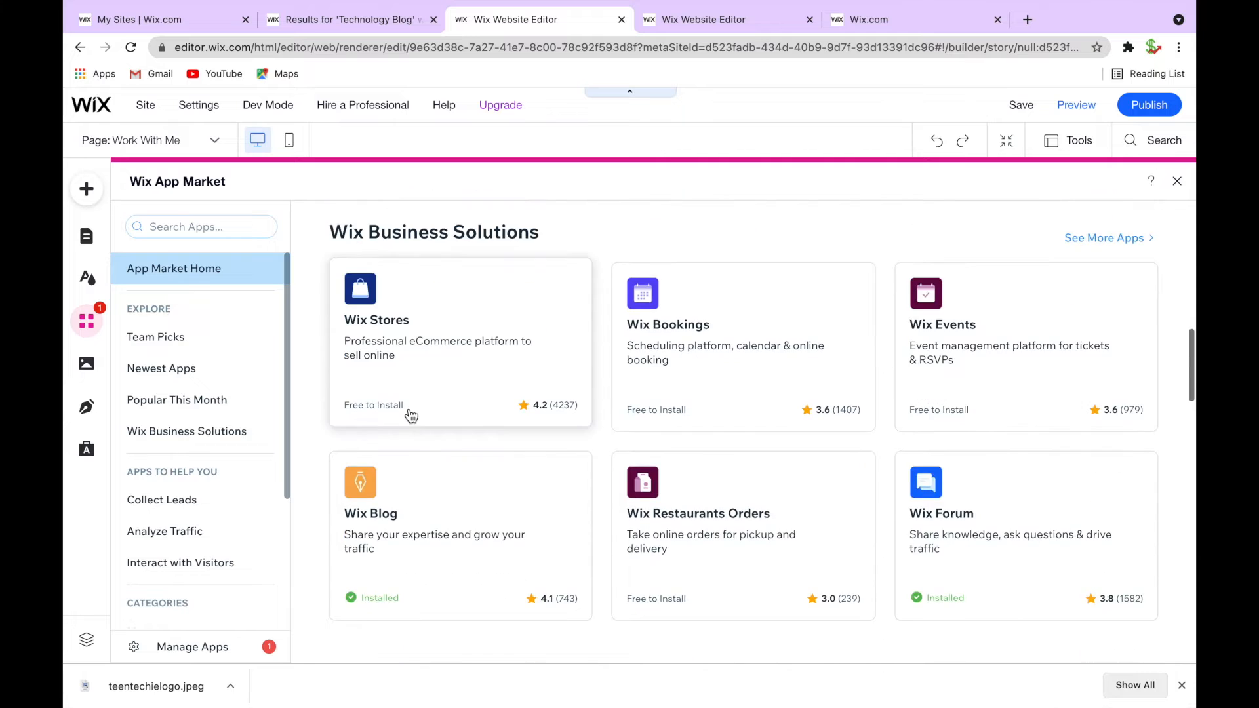
pyautogui.scroll(-3, 576, 430)
pyautogui.scroll(5, 444, 515)
pyautogui.scroll(-2, 613, 331)
pyautogui.scroll(-5, 620, 347)
pyautogui.scroll(-3, 573, 301)
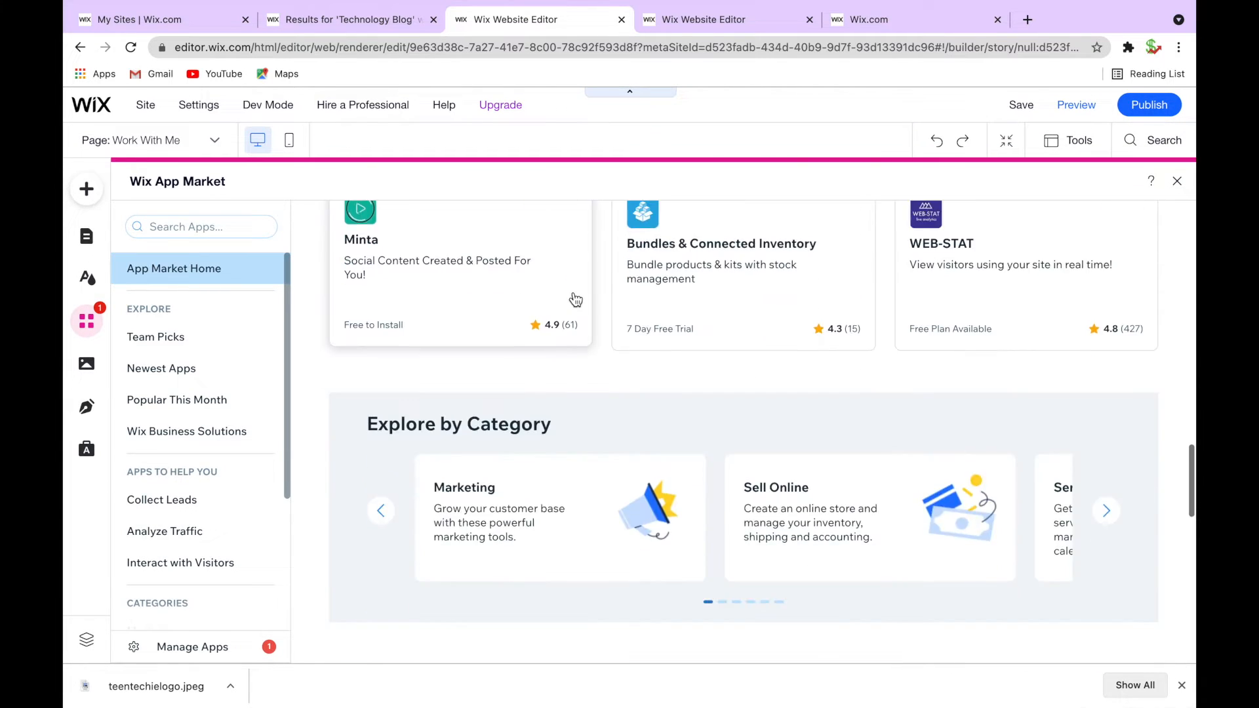
pyautogui.scroll(4, 649, 442)
pyautogui.scroll(7, 656, 446)
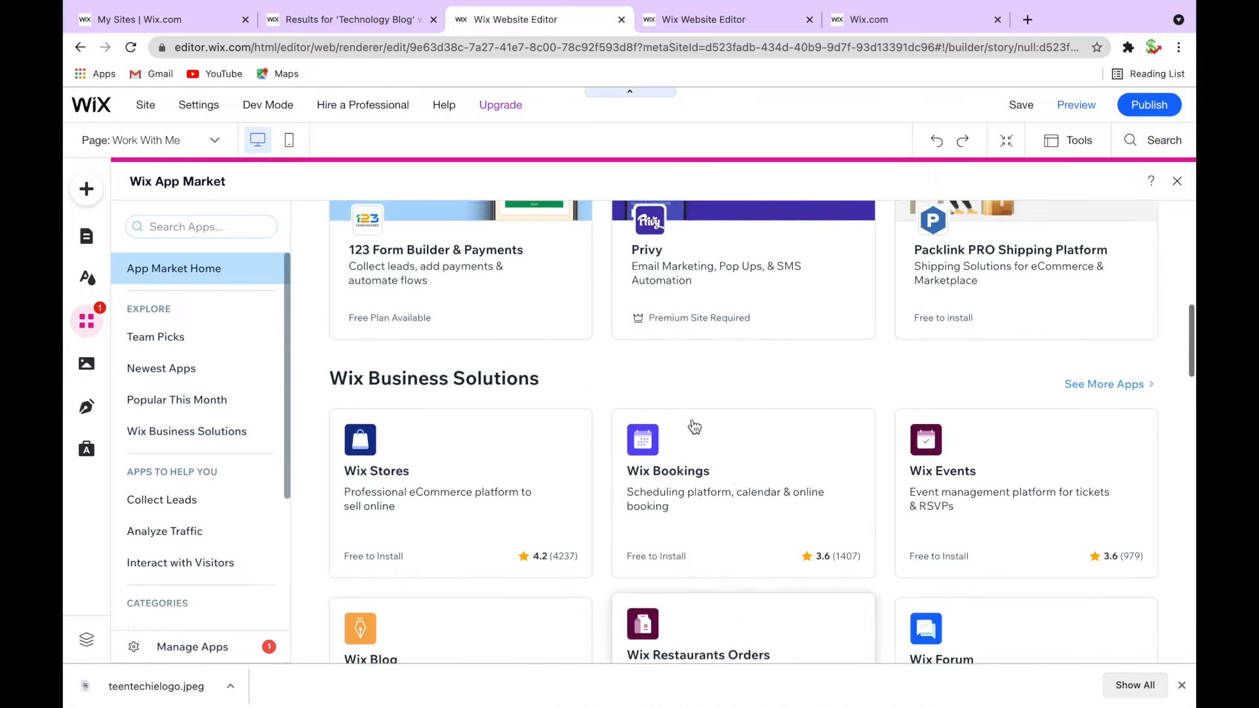
pyautogui.scroll(-3, 495, 440)
pyautogui.scroll(7, 613, 441)
pyautogui.scroll(4, 610, 444)
pyautogui.click(201, 228)
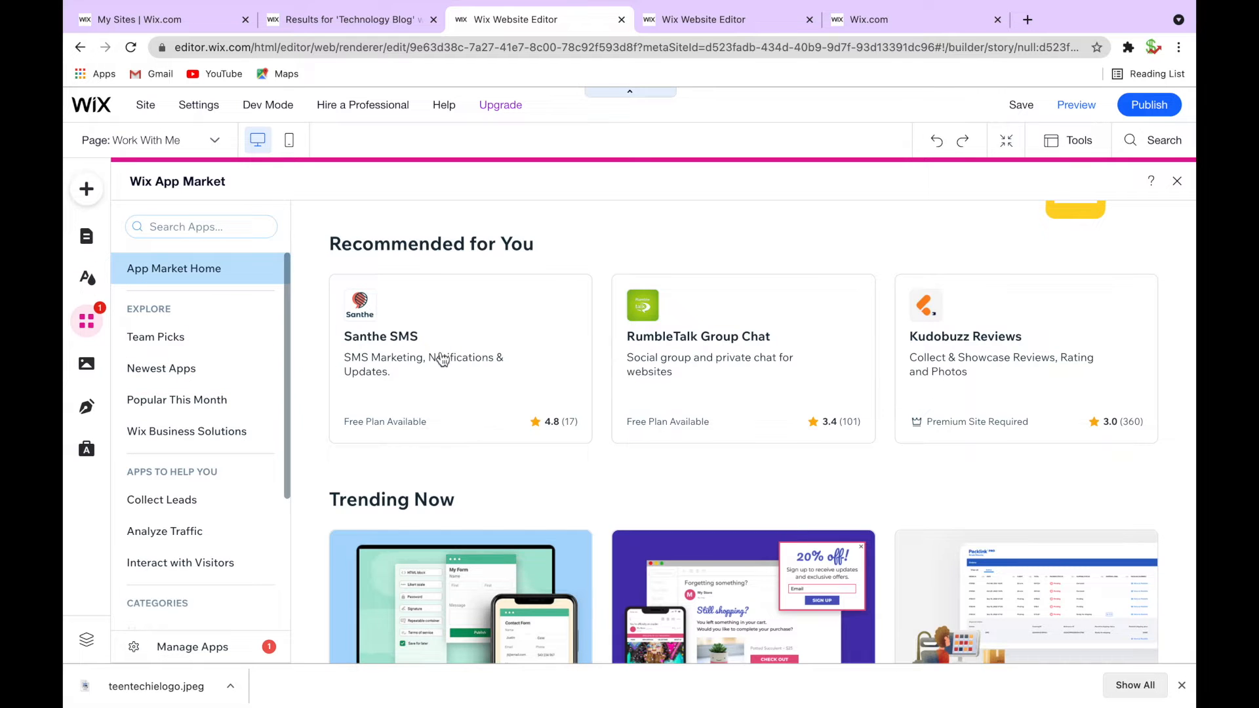
# Step: Browse the Wix Business Solutions in the App Market and open the details of the Wix Stores app
pyautogui.scroll(1, 478, 359)
pyautogui.scroll(-3, 482, 358)
pyautogui.scroll(-5, 482, 357)
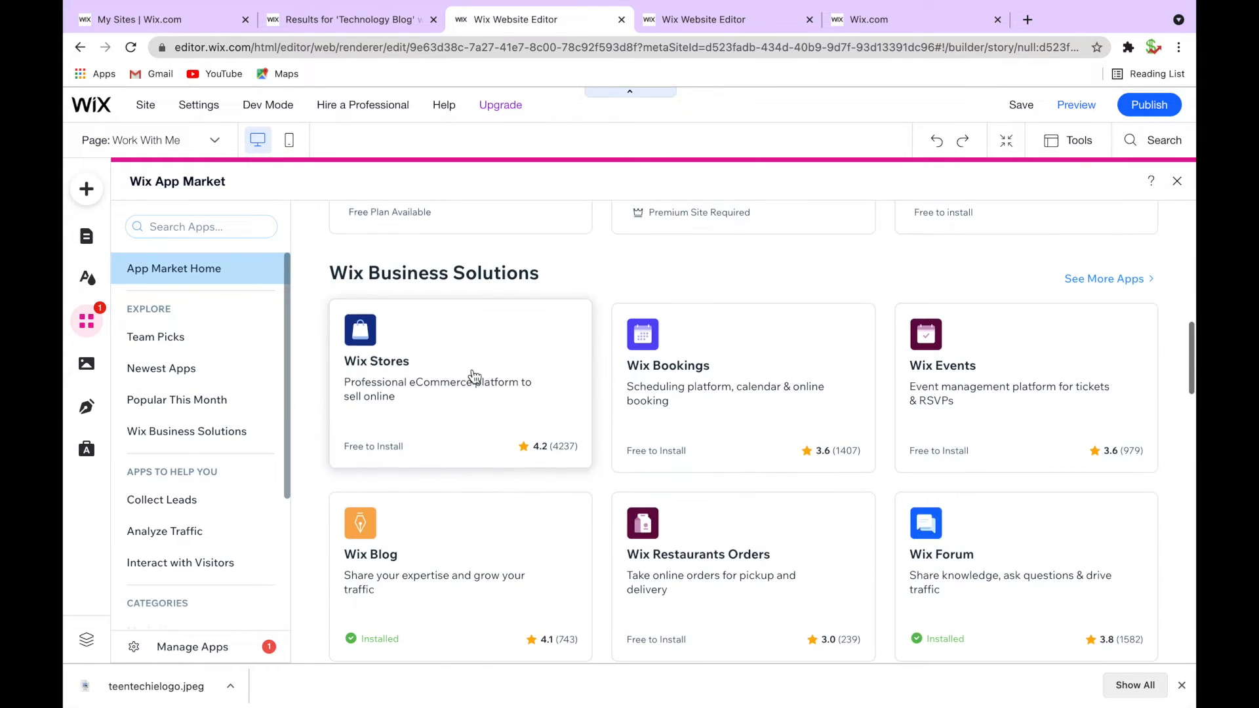
pyautogui.click(474, 377)
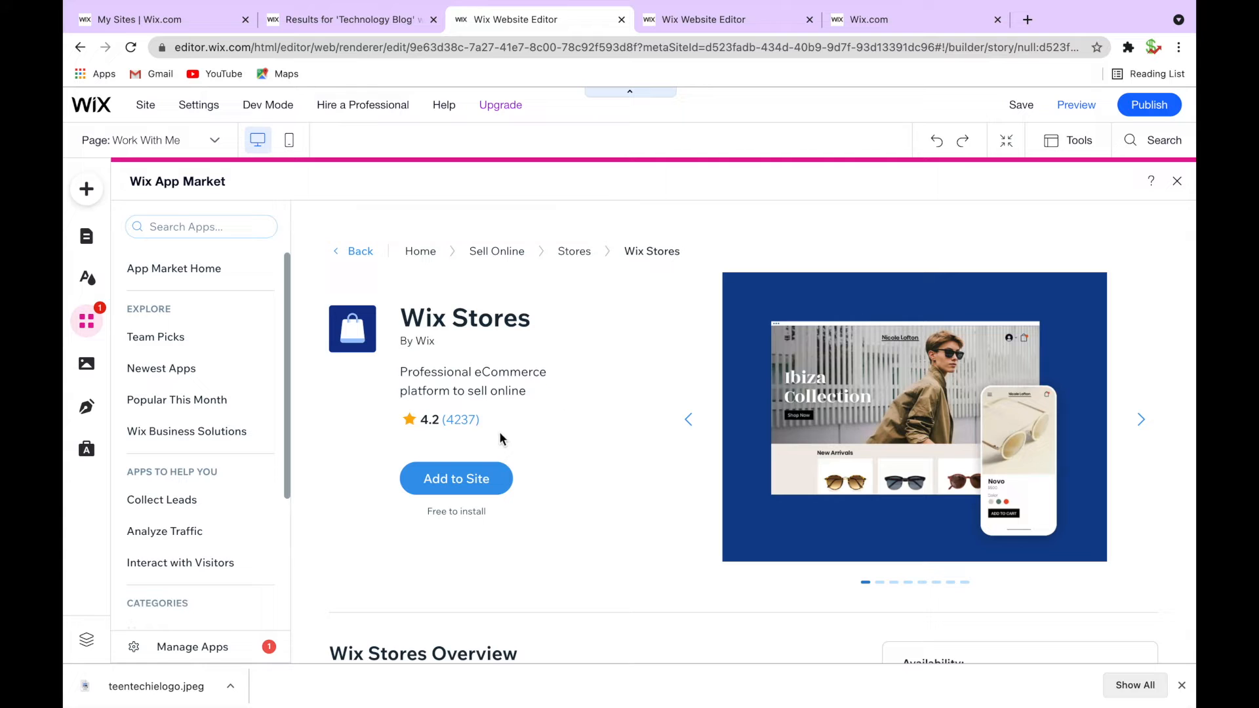
# Step: Review the media options, including uploads, site files, Photo Studio, Video Maker, free Wix images and videos, and Shutterstock media
pyautogui.click(84, 367)
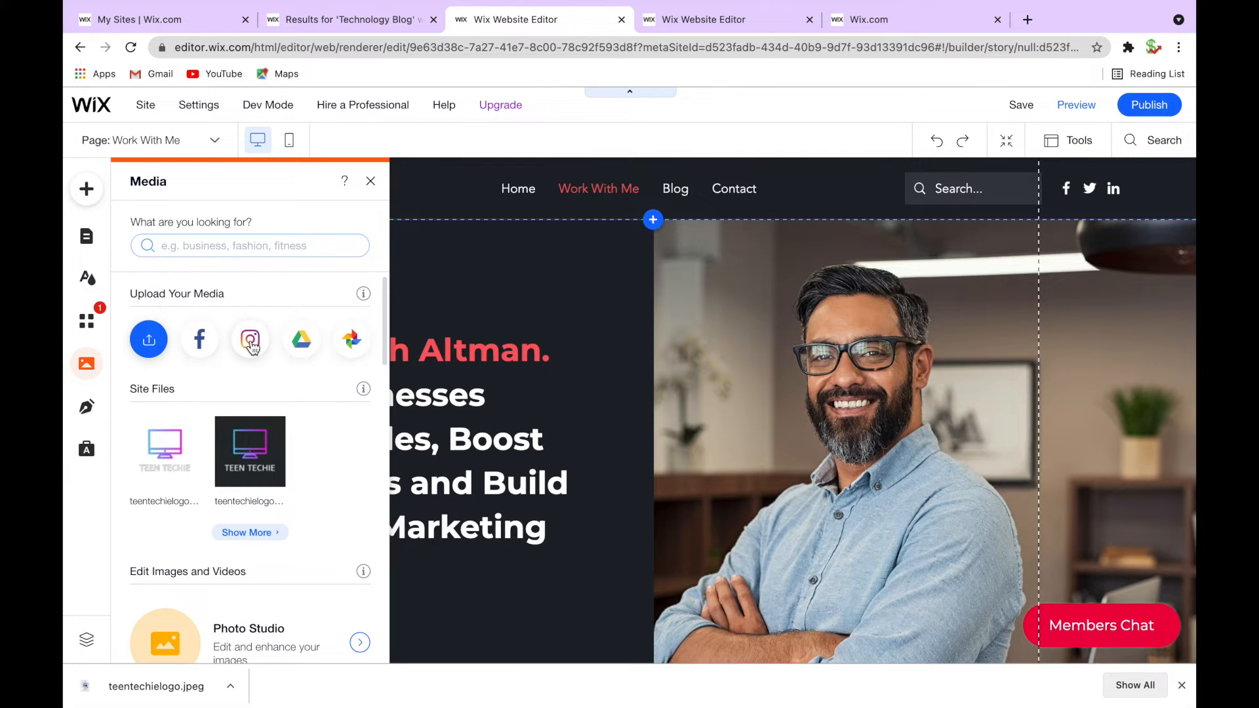
pyautogui.scroll(-2, 255, 367)
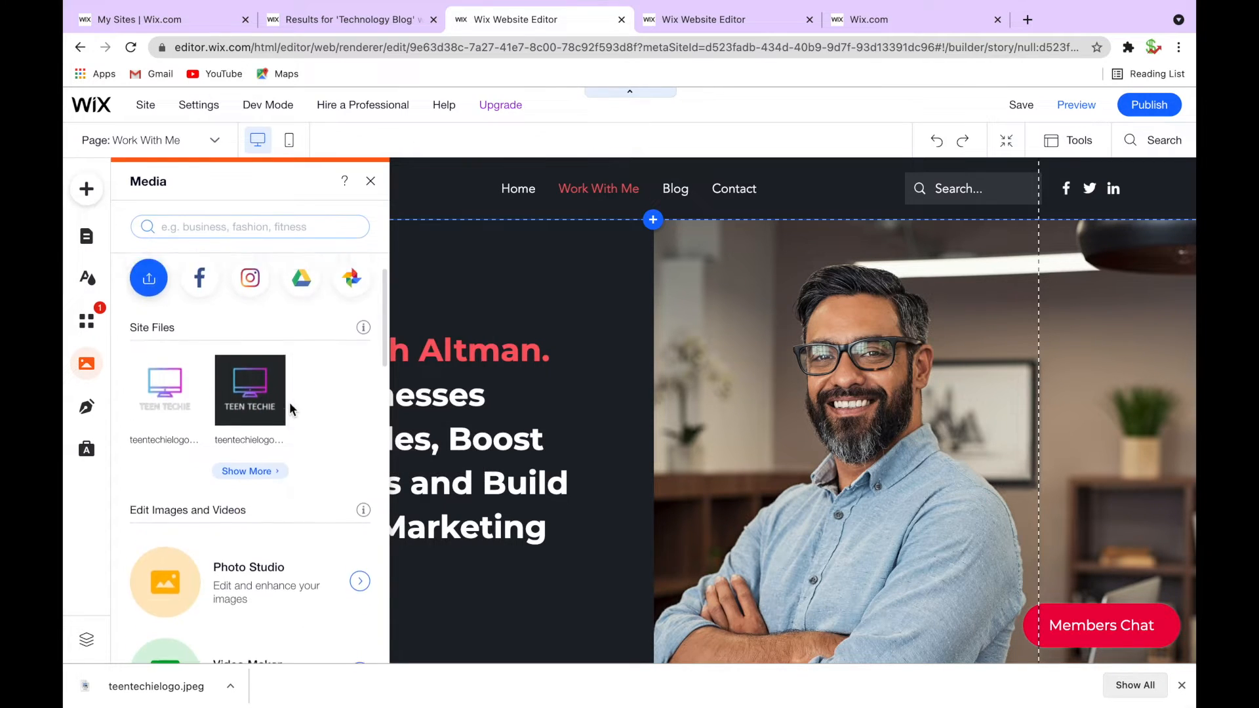
pyautogui.scroll(2, 282, 413)
pyautogui.scroll(-2, 223, 419)
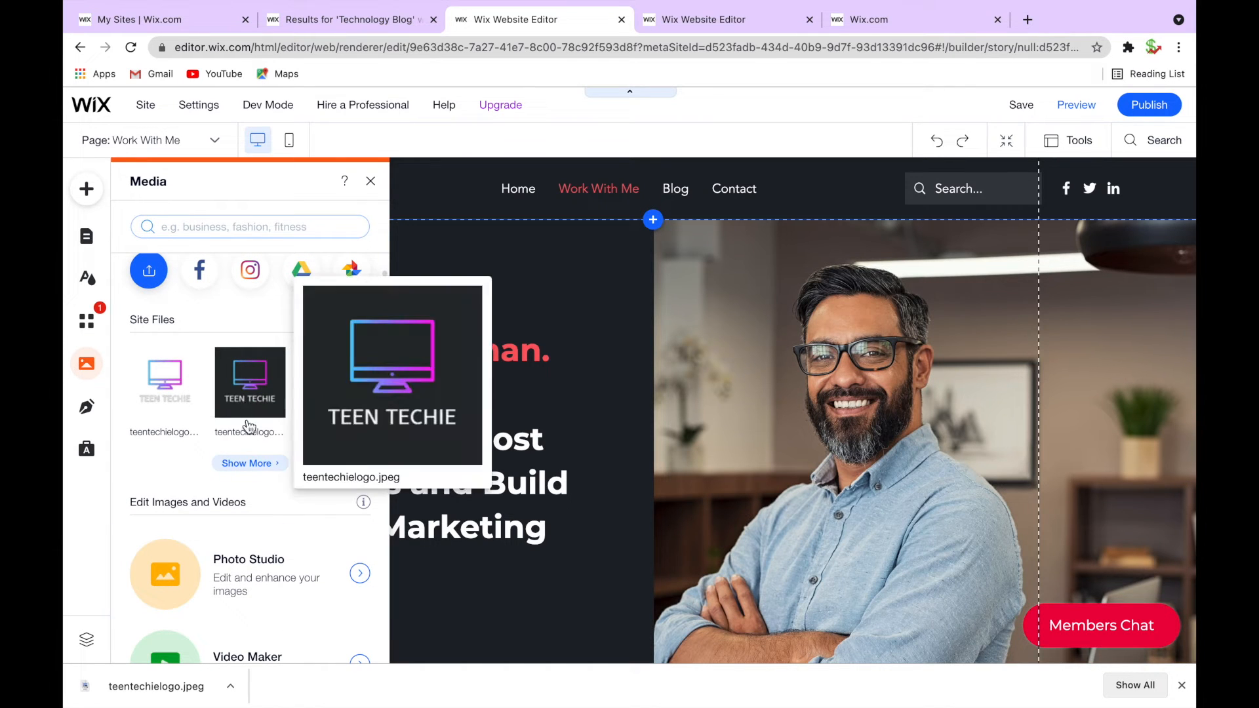
pyautogui.scroll(-3, 266, 524)
pyautogui.scroll(-2, 270, 564)
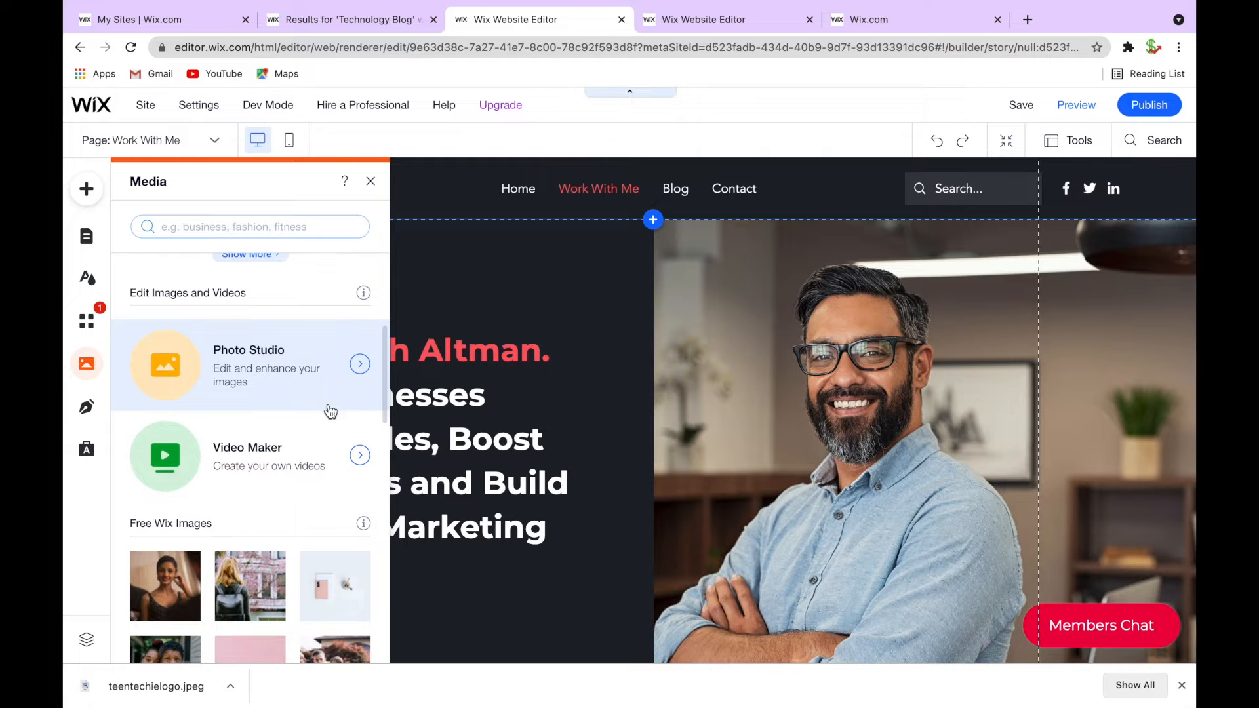
pyautogui.scroll(-2, 253, 419)
pyautogui.scroll(-3, 265, 325)
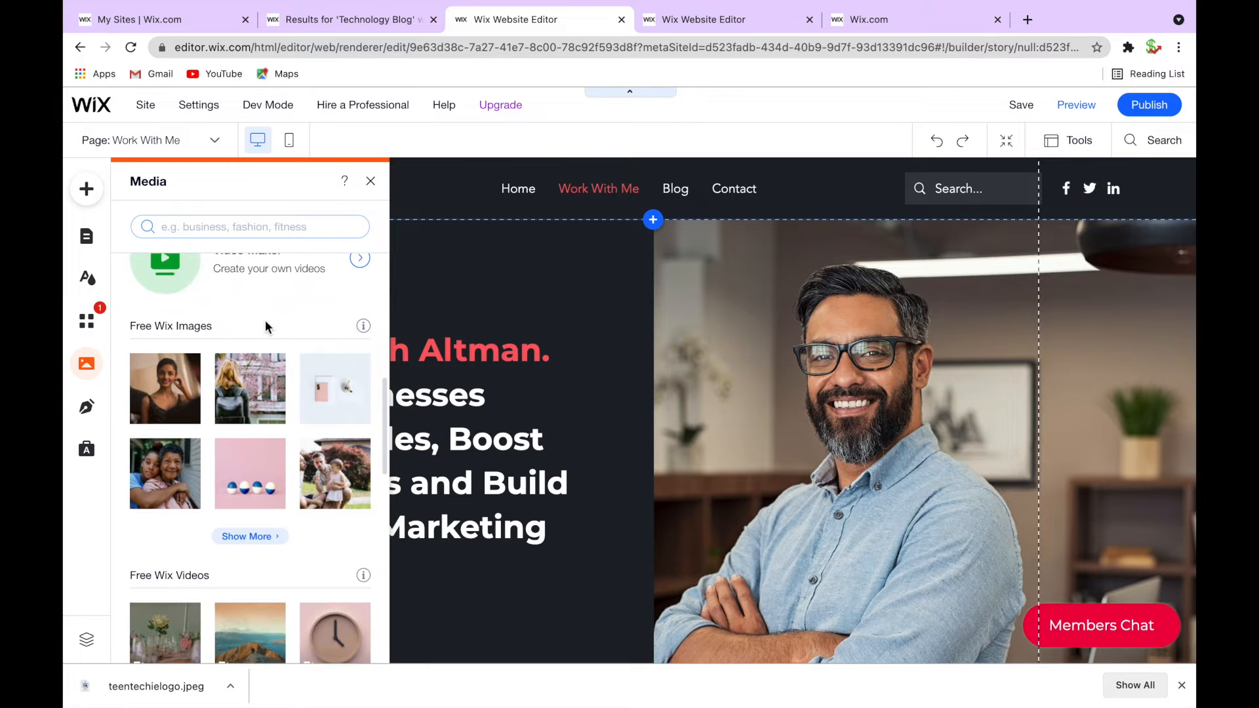
pyautogui.scroll(-4, 196, 472)
pyautogui.scroll(-6, 190, 482)
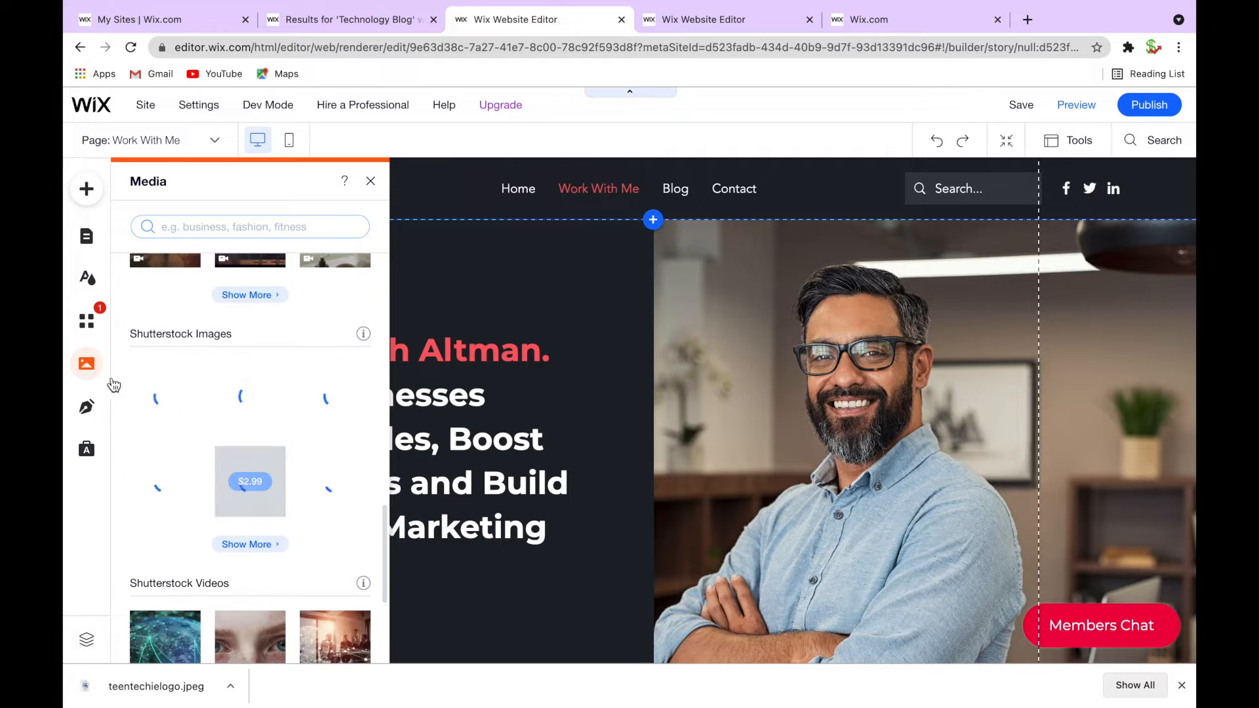
pyautogui.scroll(10, 211, 553)
# Step: Review the Wix Blog options, including the blog pages and the Blog Manager for creating and managing posts
pyautogui.click(87, 407)
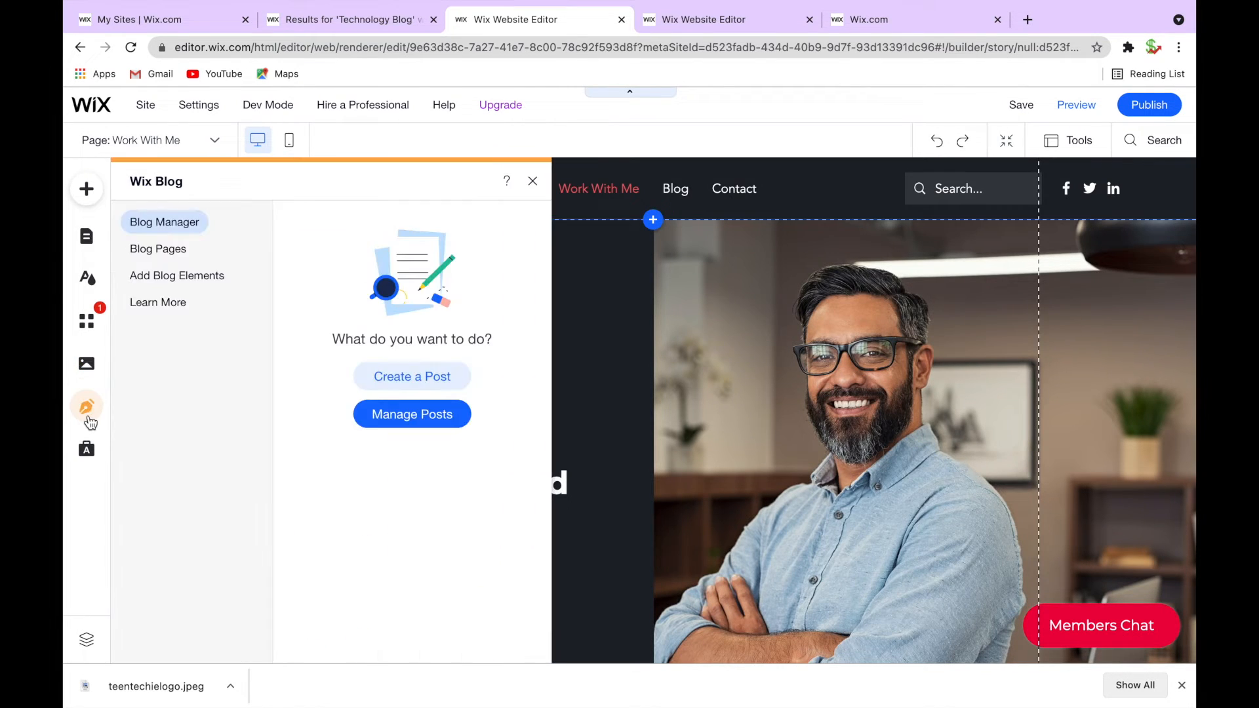
pyautogui.click(175, 250)
pyautogui.click(169, 313)
pyautogui.click(175, 219)
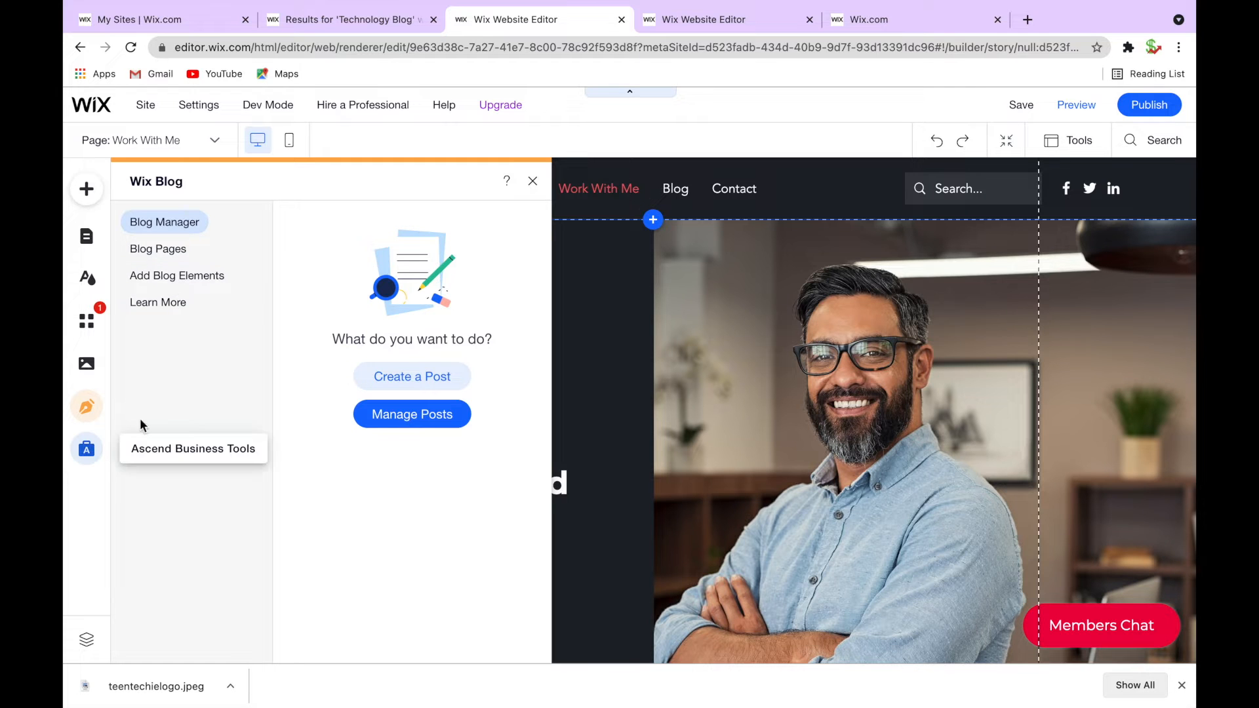
# Step: Review the Ascend marketing and SEO tools, from Email Marketing to Marketing Integrations, and close them
pyautogui.click(88, 449)
pyautogui.scroll(-3, 323, 484)
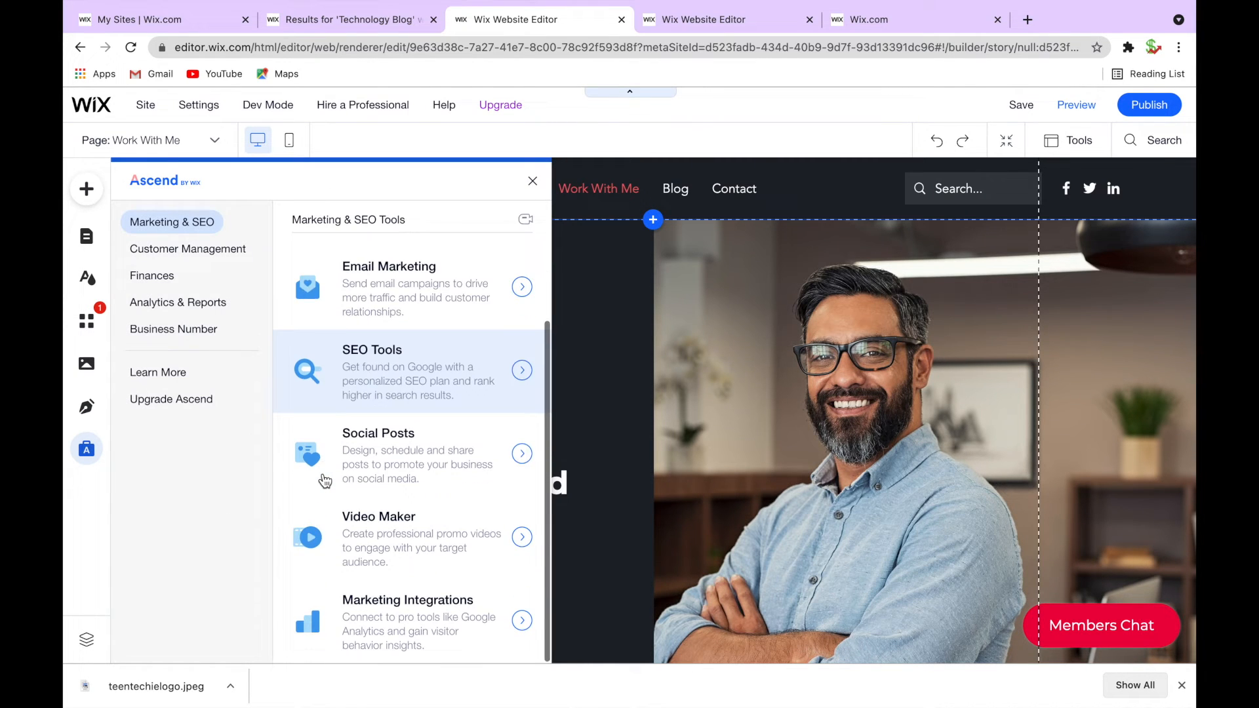
pyautogui.scroll(3, 386, 384)
pyautogui.scroll(-3, 360, 548)
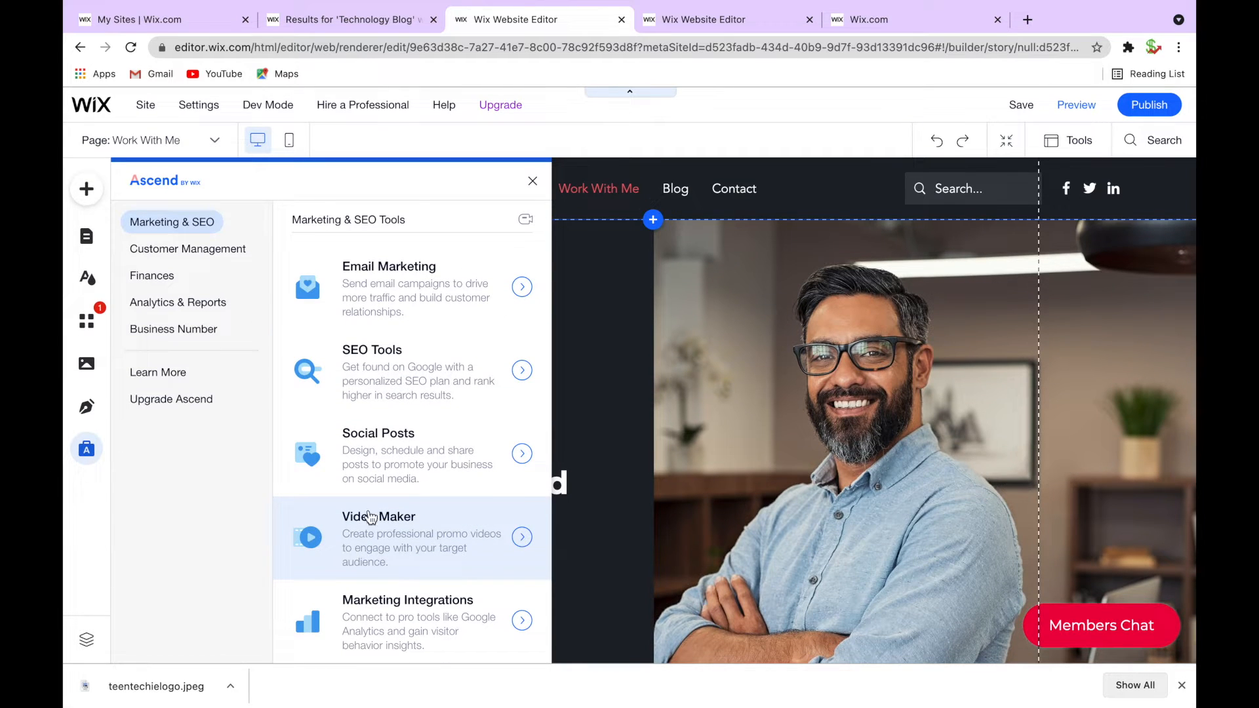
pyautogui.scroll(3, 354, 459)
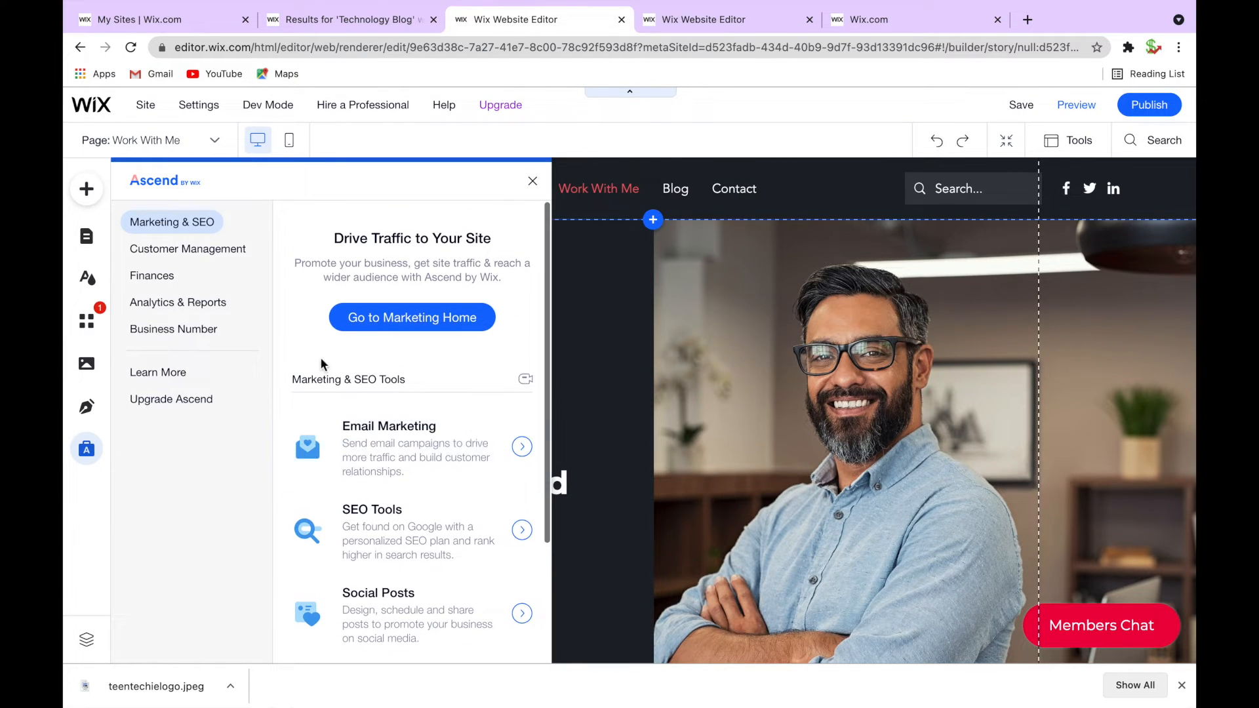
pyautogui.click(533, 182)
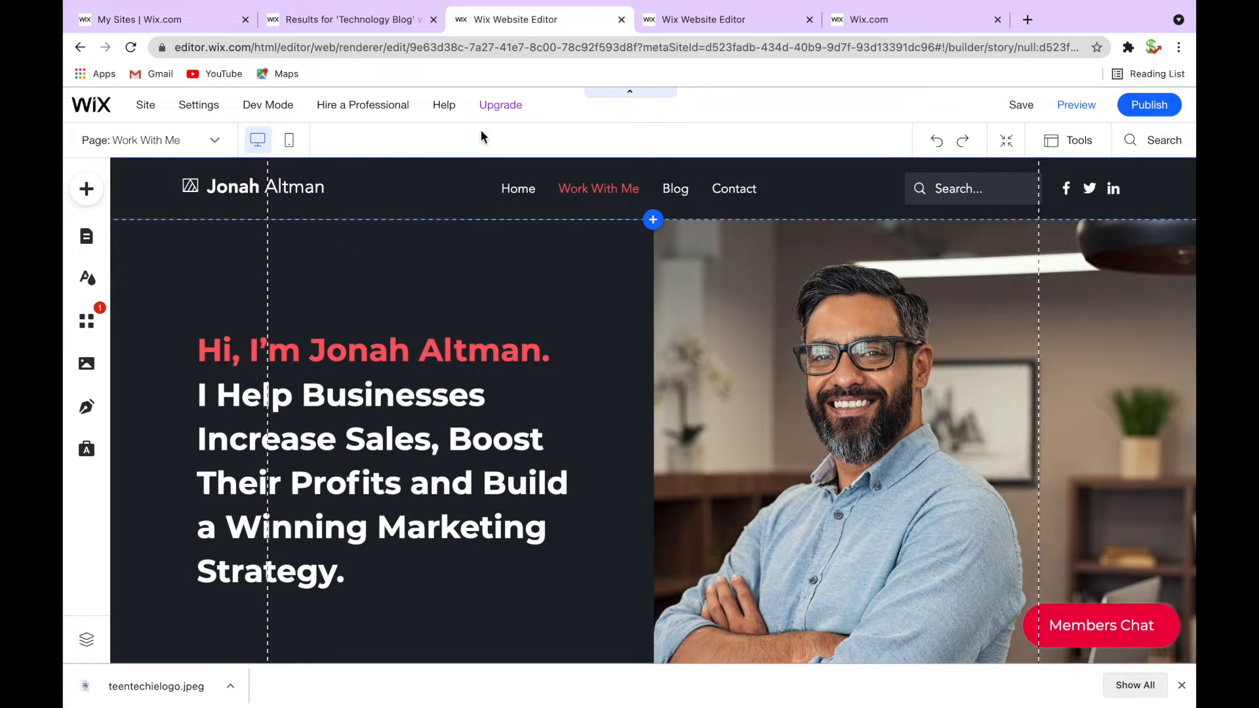
# Step: Review the site actions, the site settings, the Dev Mode options and the save options
pyautogui.moveTo(147, 117)
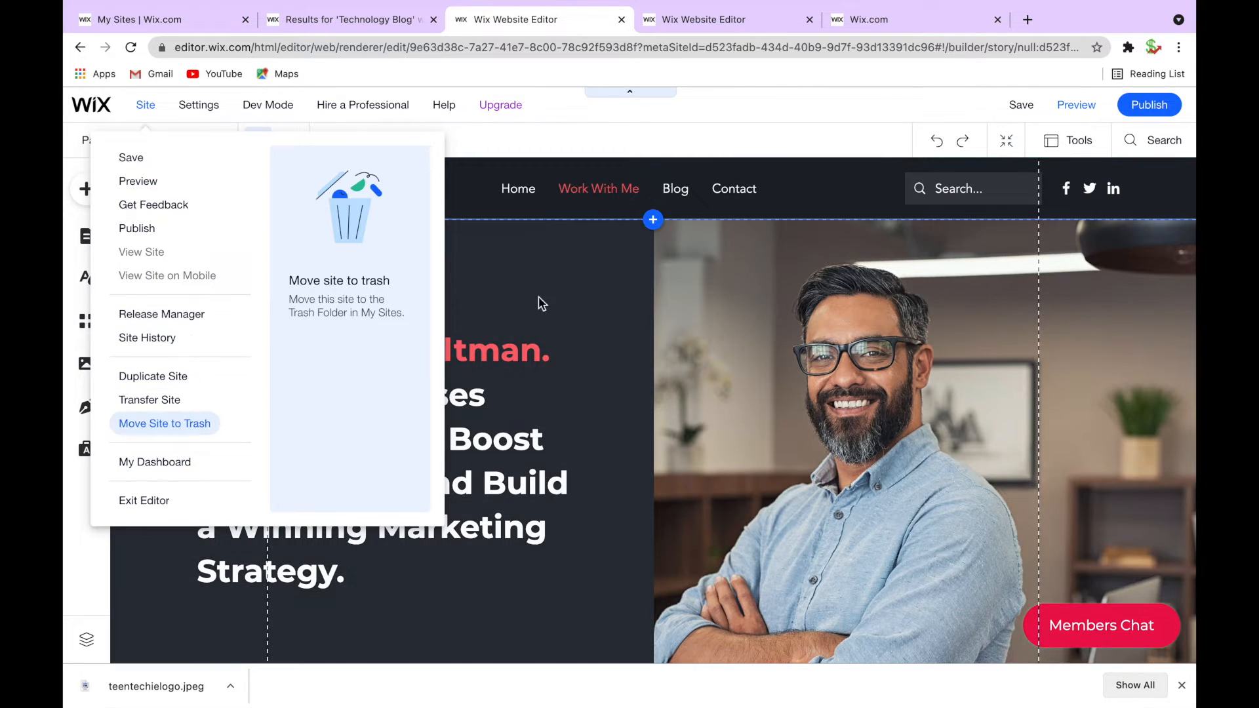
pyautogui.moveTo(201, 111)
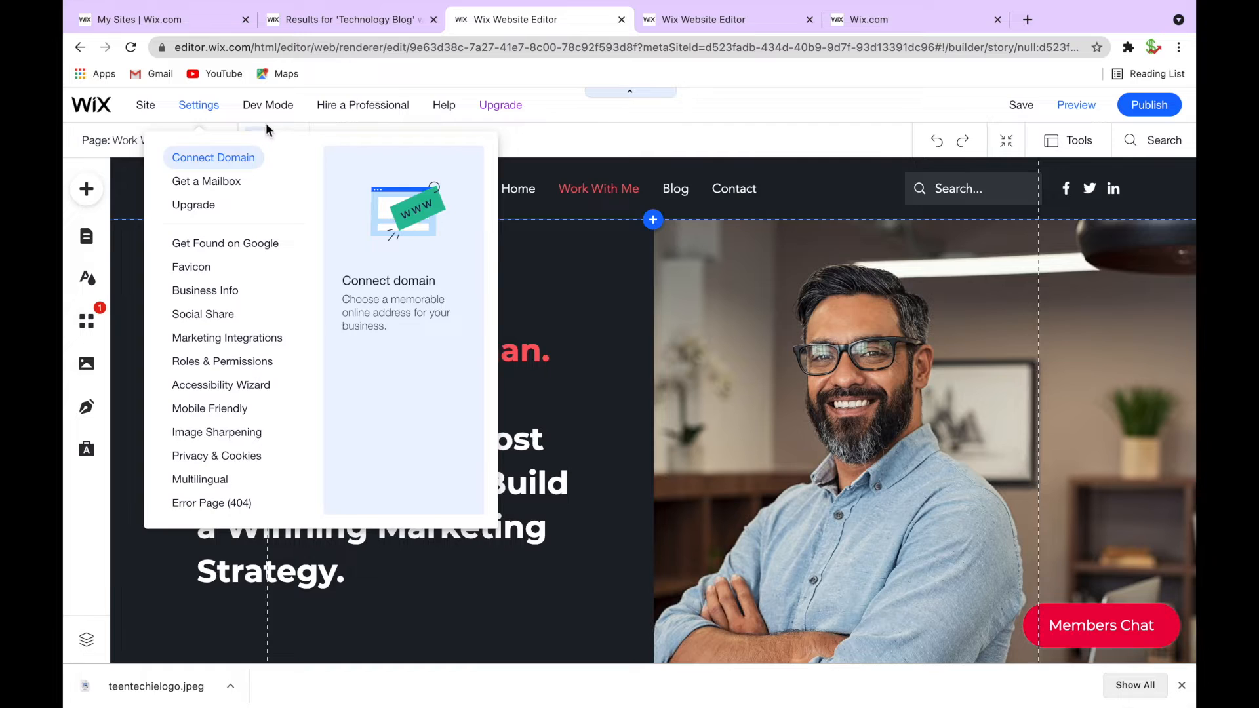
pyautogui.moveTo(266, 122)
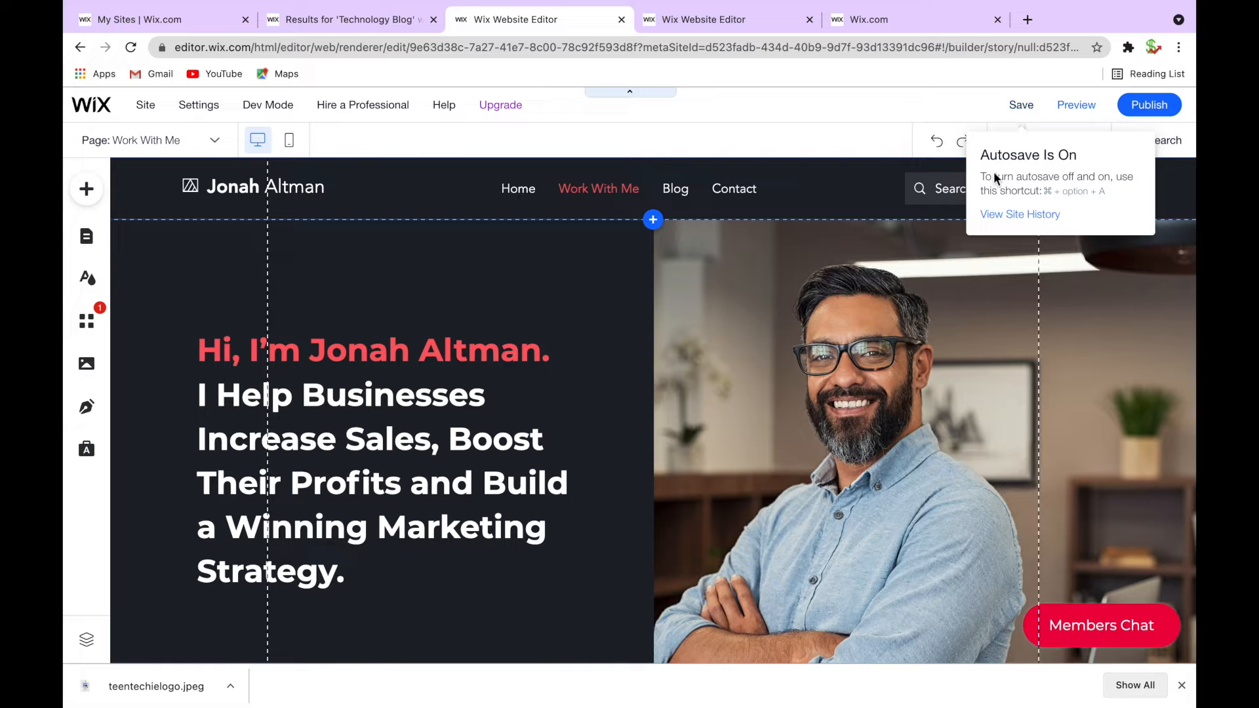
pyautogui.click(1020, 106)
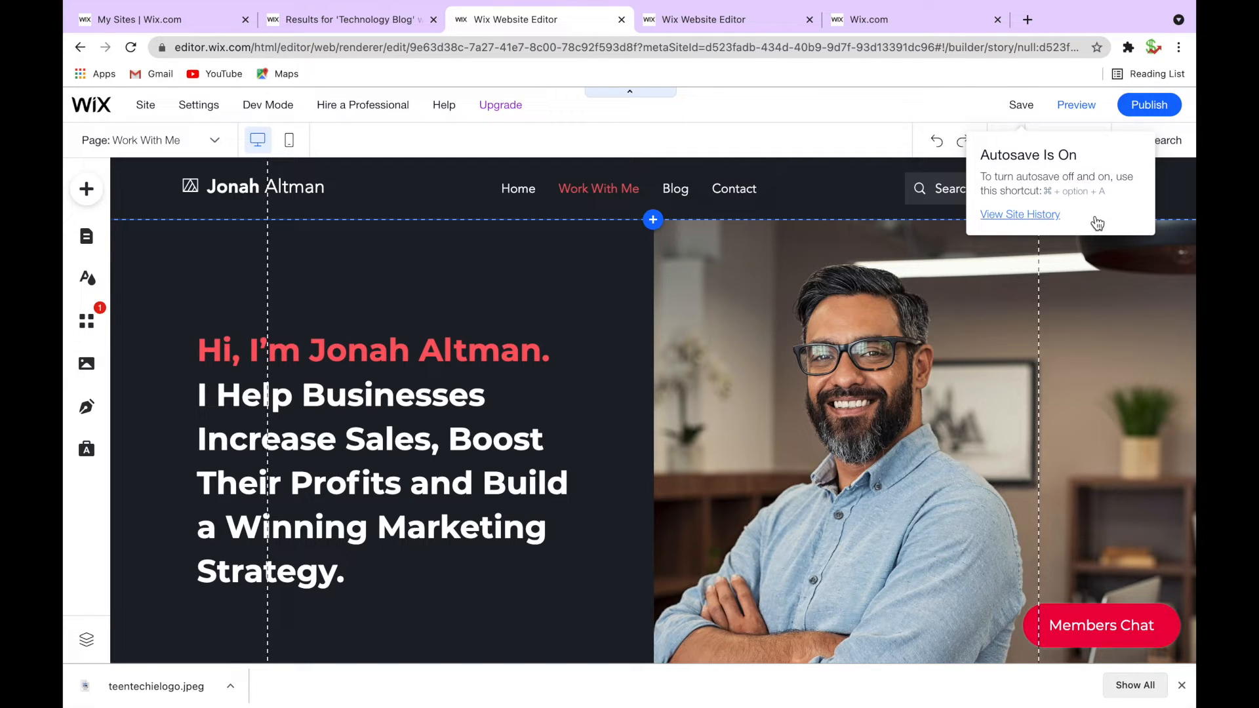
# Step: Preview the Work With Me page down to its contact section and return to the editor
pyautogui.click(1077, 116)
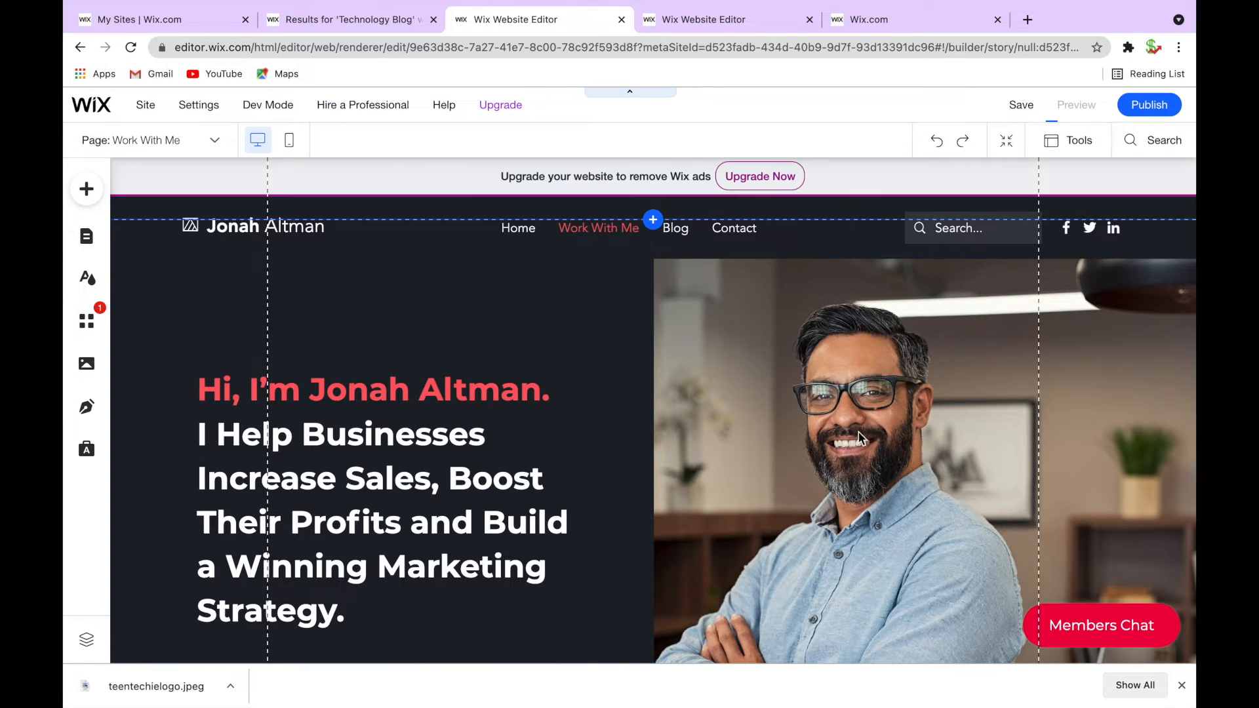
pyautogui.scroll(-5, 789, 410)
pyautogui.scroll(-5, 789, 410)
pyautogui.scroll(15, 576, 349)
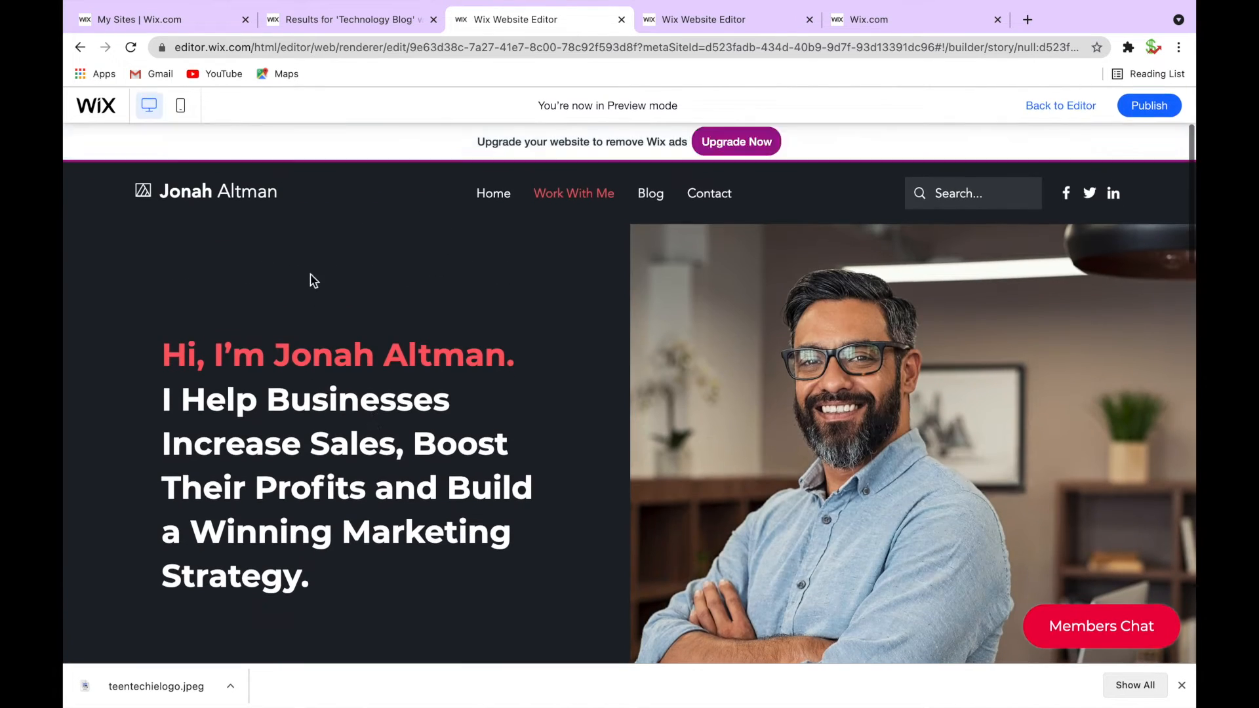
pyautogui.scroll(-15, 543, 413)
pyautogui.scroll(15, 542, 410)
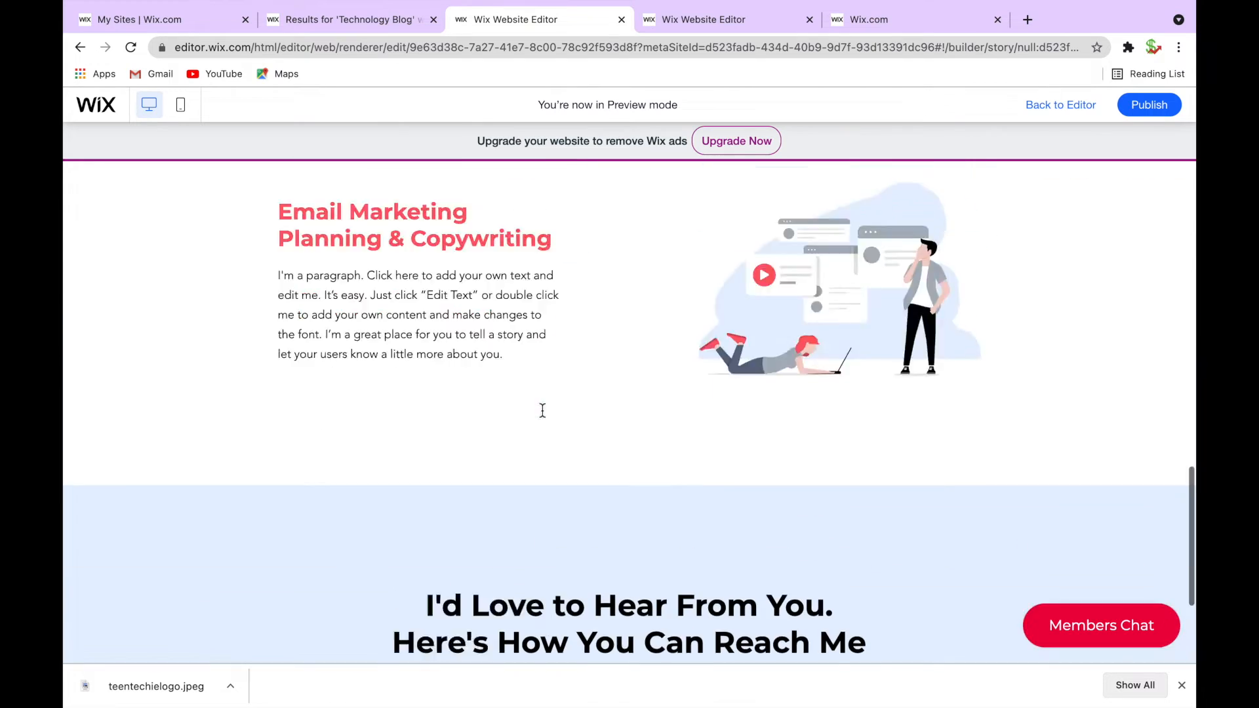
pyautogui.scroll(-5, 559, 509)
pyautogui.scroll(5, 559, 508)
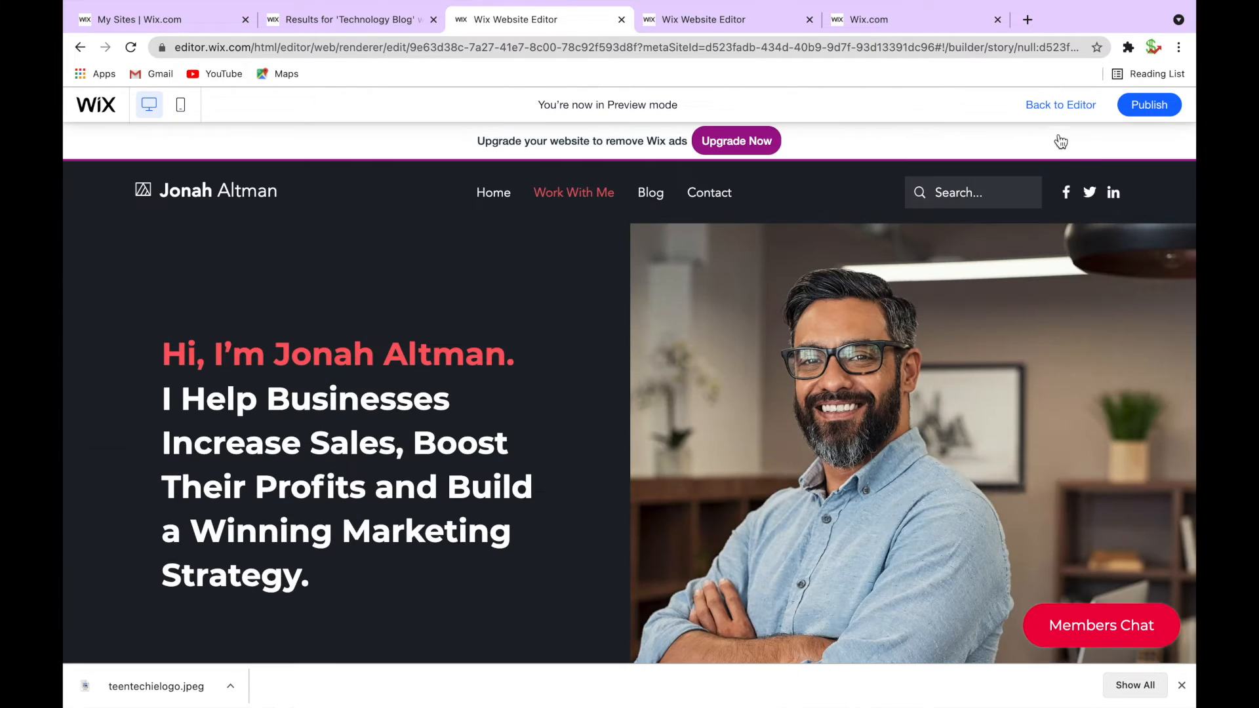
pyautogui.click(1067, 110)
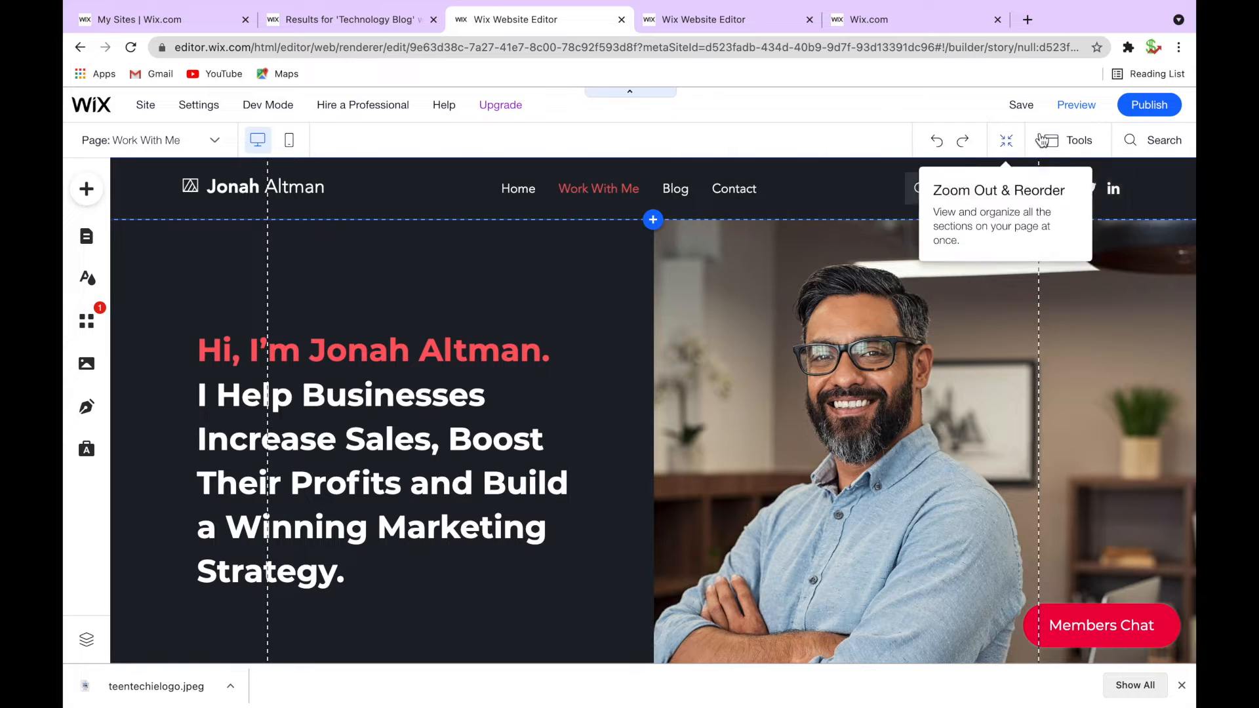
# Step: Show the rulers around the canvas and hide them again
pyautogui.click(1075, 141)
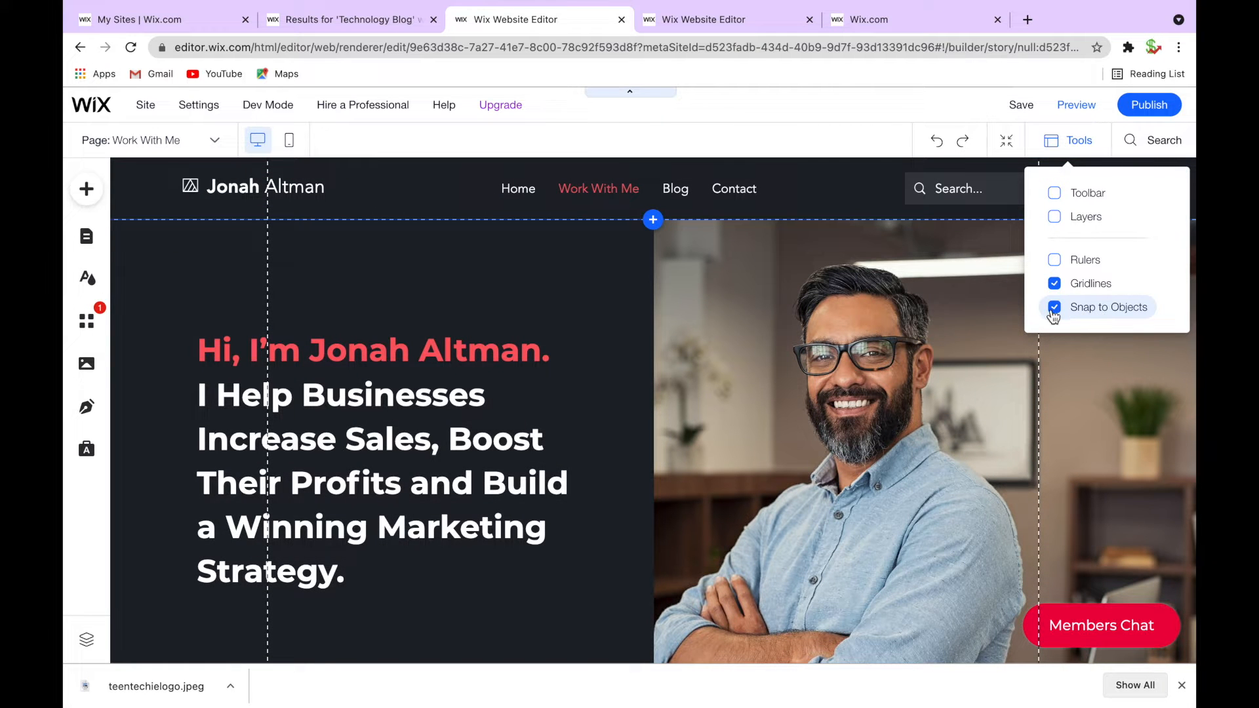
pyautogui.click(1074, 261)
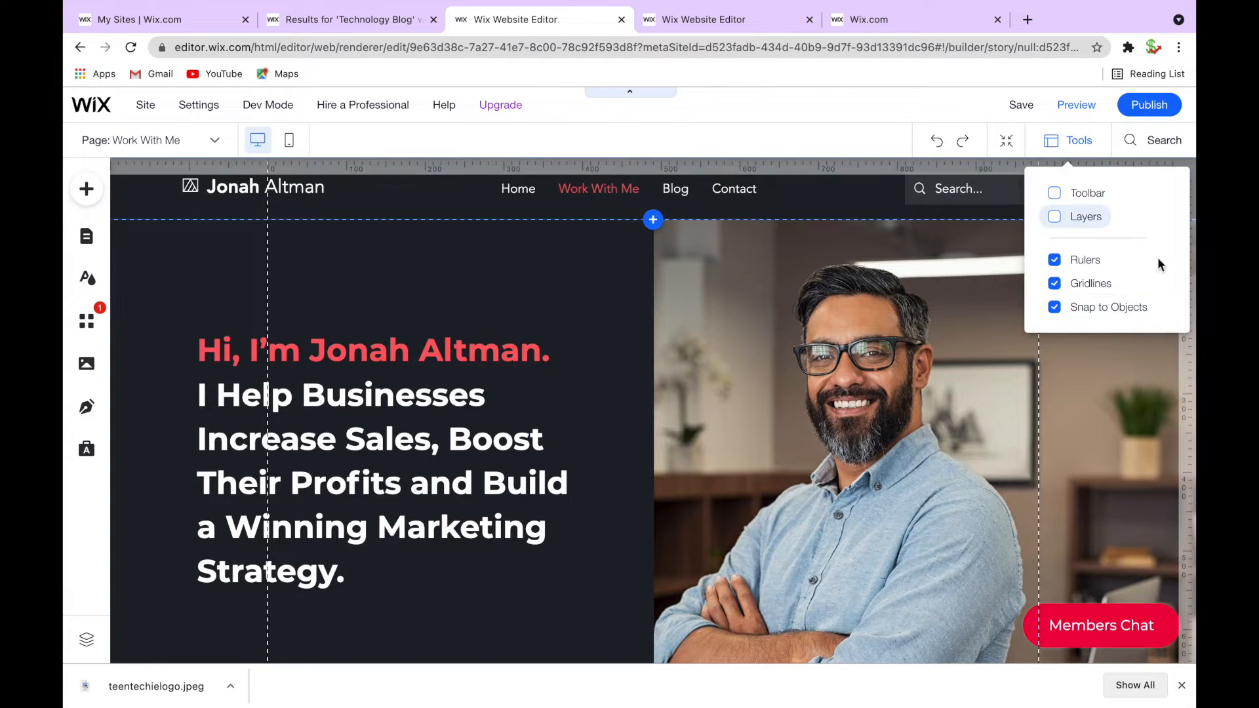
pyautogui.click(1077, 261)
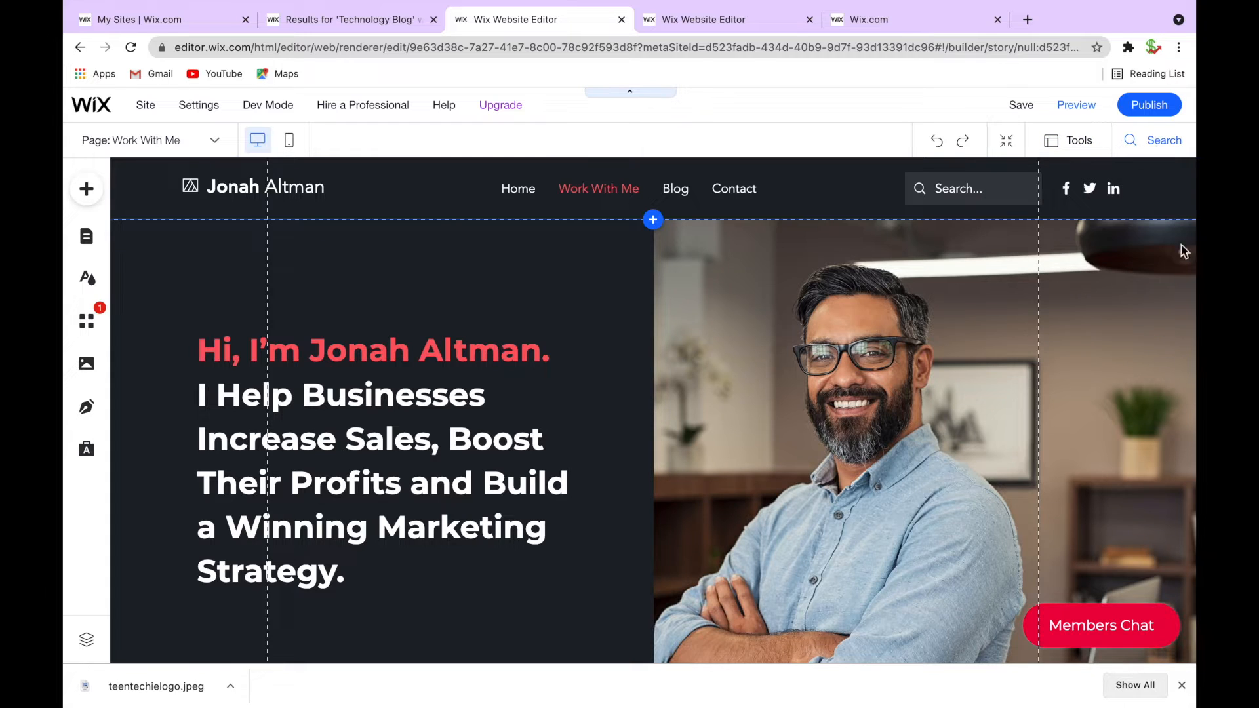
# Step: Look over the layout of the Work With Me page and of the Home page down to its footer
pyautogui.scroll(-1, 1165, 292)
pyautogui.scroll(-10, 1164, 289)
pyautogui.scroll(15, 1166, 289)
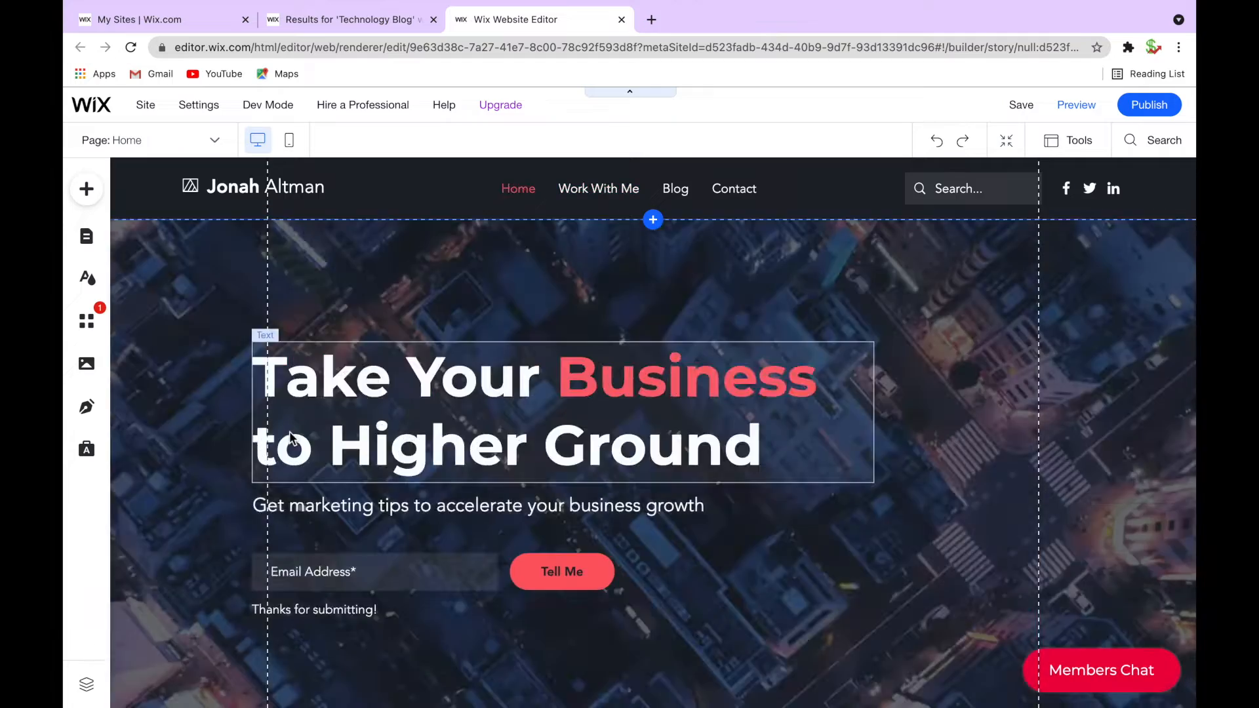
pyautogui.scroll(-10, 441, 360)
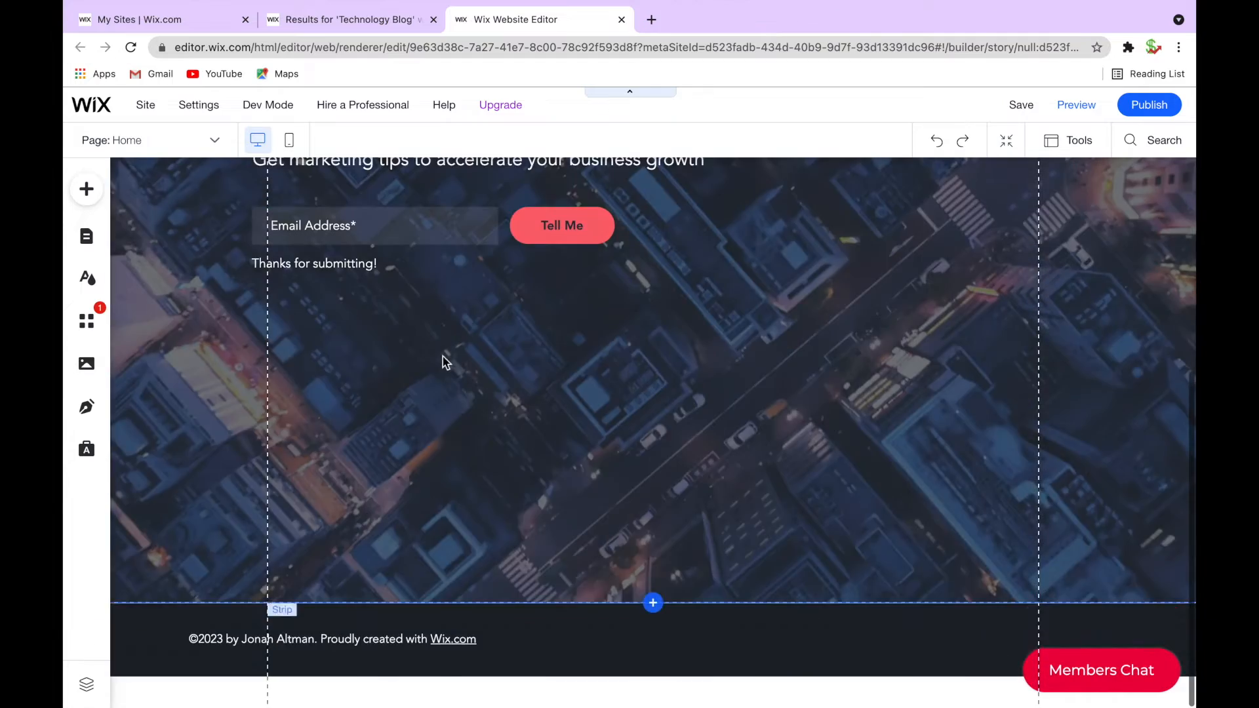
pyautogui.scroll(10, 382, 202)
pyautogui.scroll(-10, 246, 386)
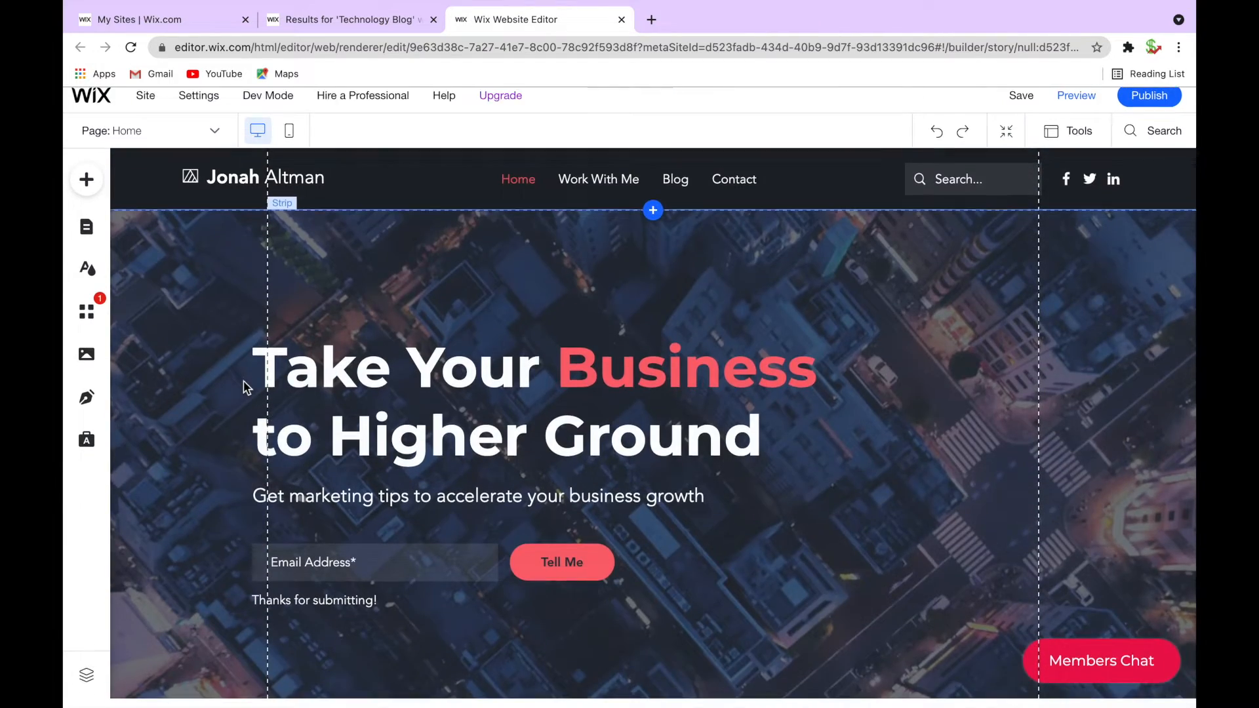
pyautogui.scroll(10, 242, 377)
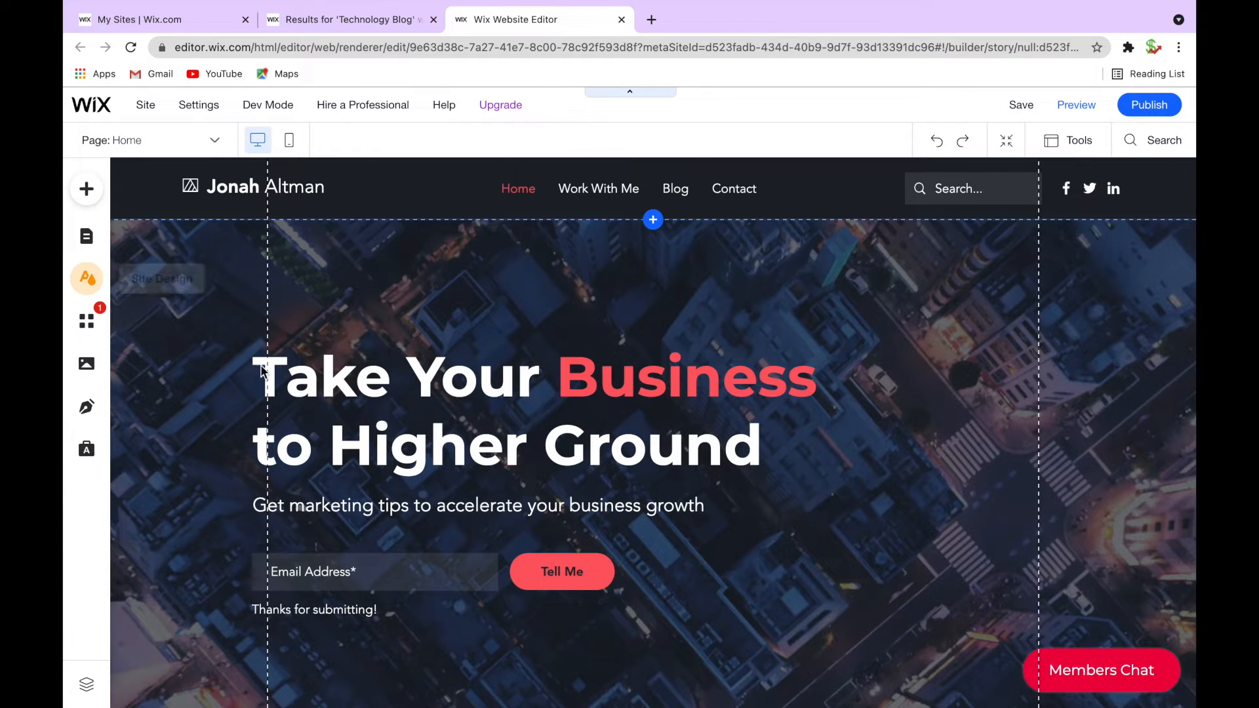
# Step: Apply the Energetic featured theme to the site's colors and text and check it on the Home page
pyautogui.click(87, 278)
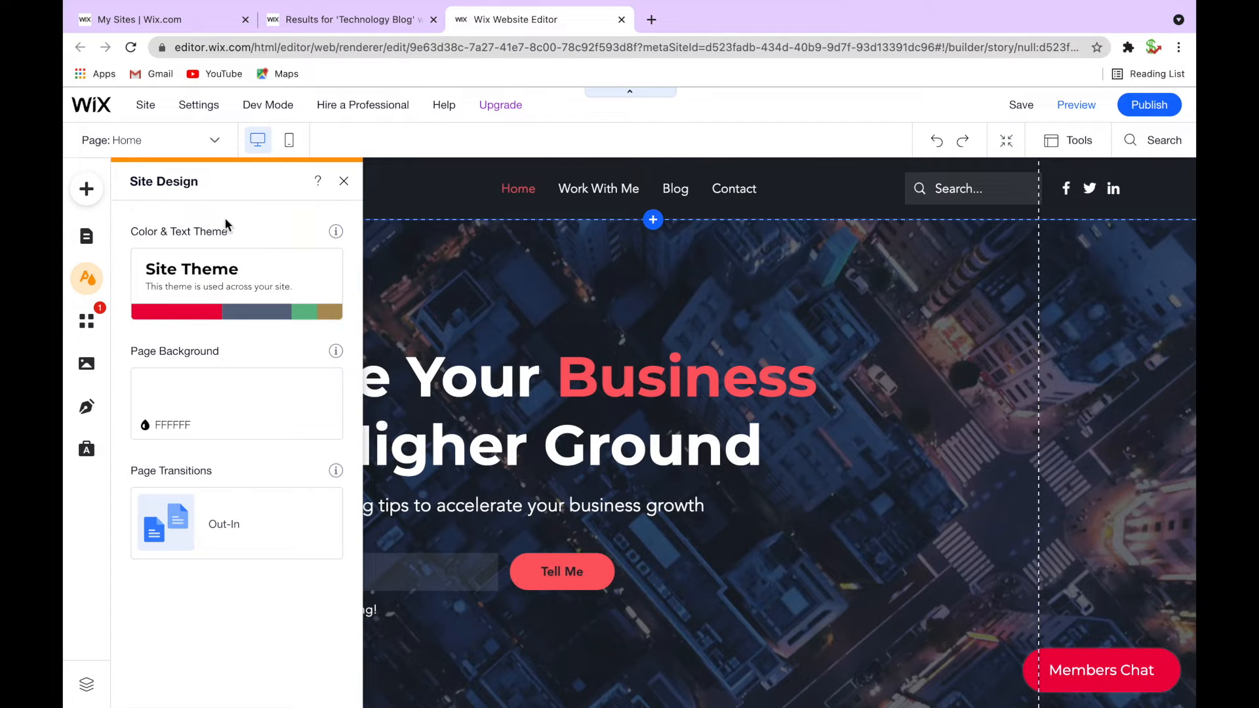
pyautogui.click(212, 286)
pyautogui.scroll(-6, 196, 458)
pyautogui.scroll(1, 194, 483)
pyautogui.scroll(10, 195, 483)
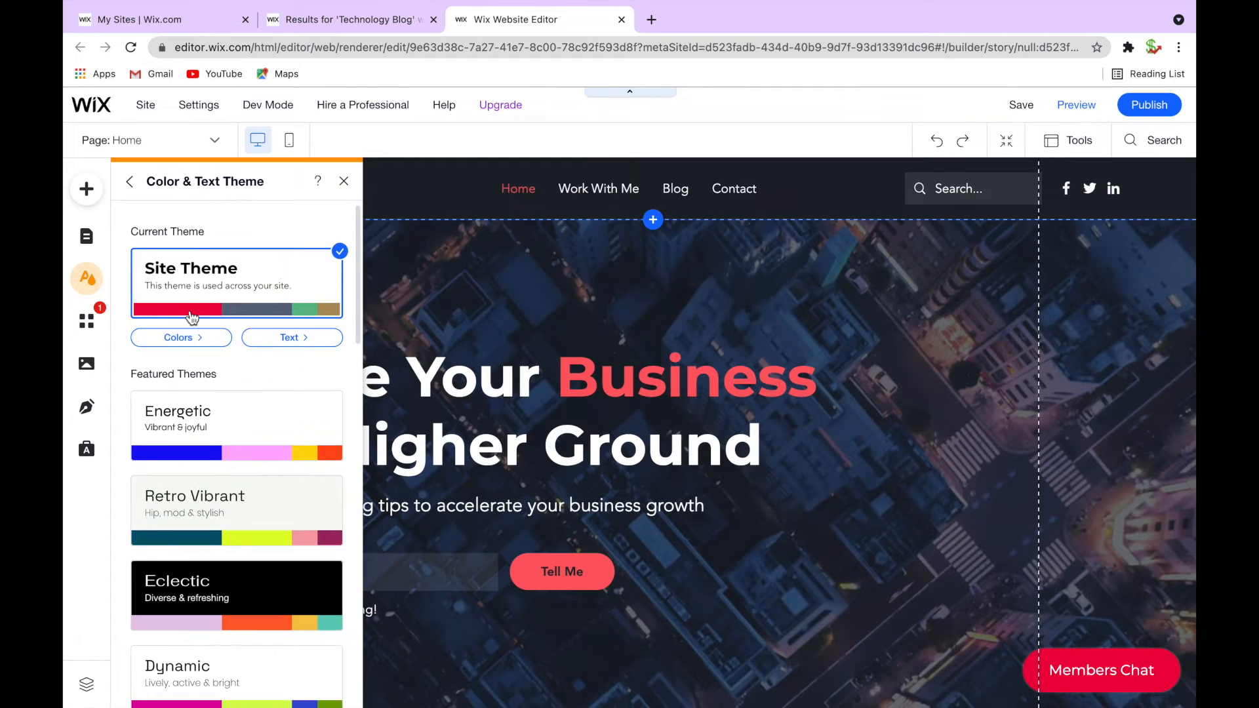
pyautogui.scroll(-1, 258, 295)
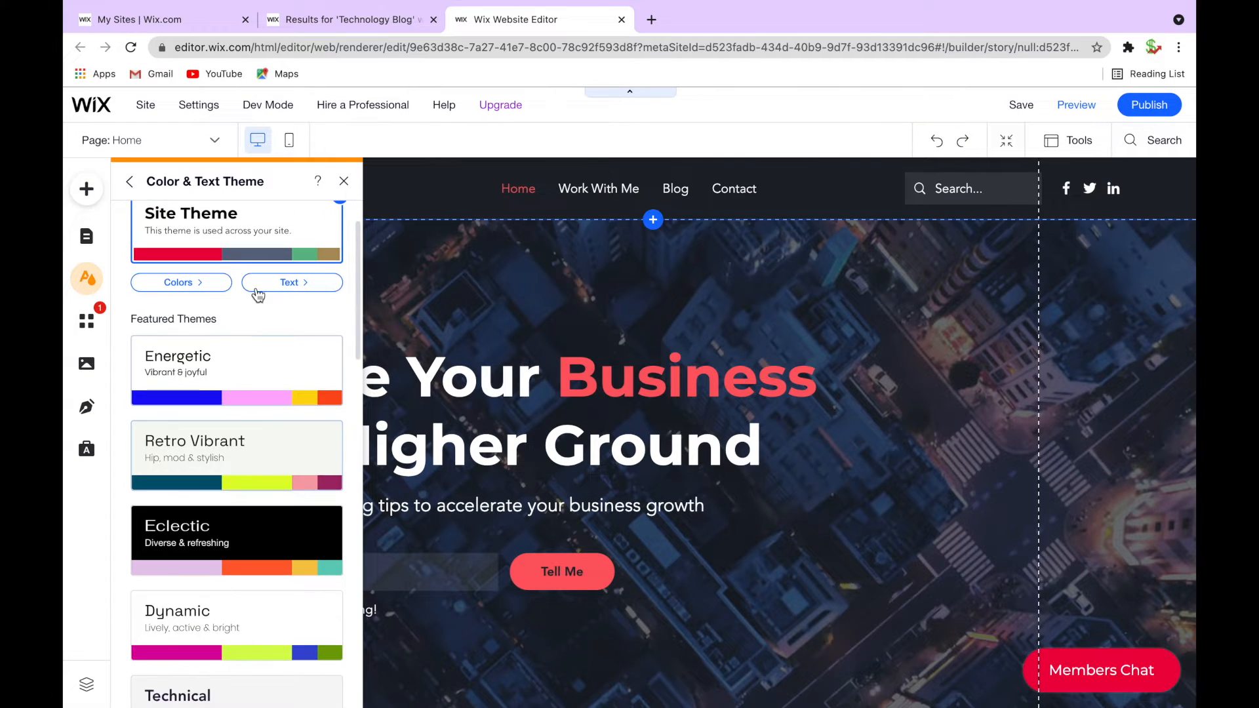
pyautogui.click(236, 356)
pyautogui.scroll(-2, 237, 396)
pyautogui.scroll(-5, 544, 393)
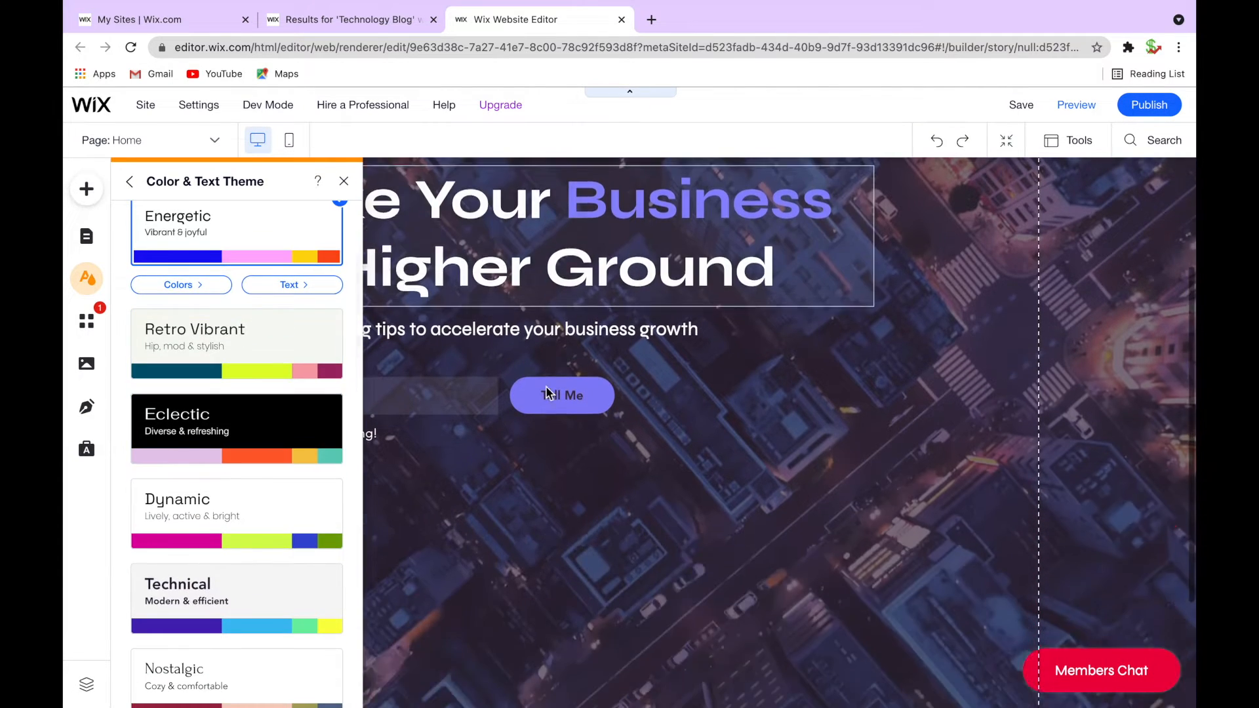
pyautogui.scroll(5, 534, 386)
pyautogui.scroll(-5, 258, 464)
pyautogui.scroll(8, 259, 450)
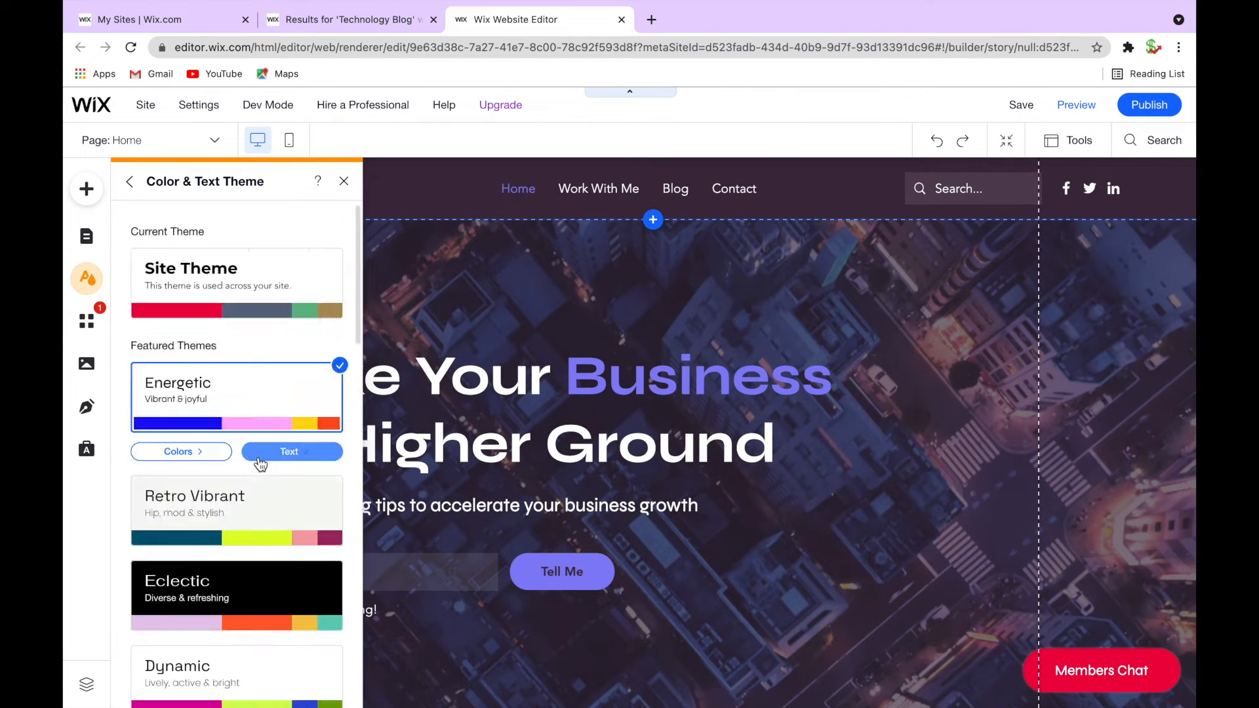
# Step: Browse the featured color and text themes and apply the Technical theme to the site
pyautogui.scroll(-15, 258, 463)
pyautogui.scroll(15, 227, 643)
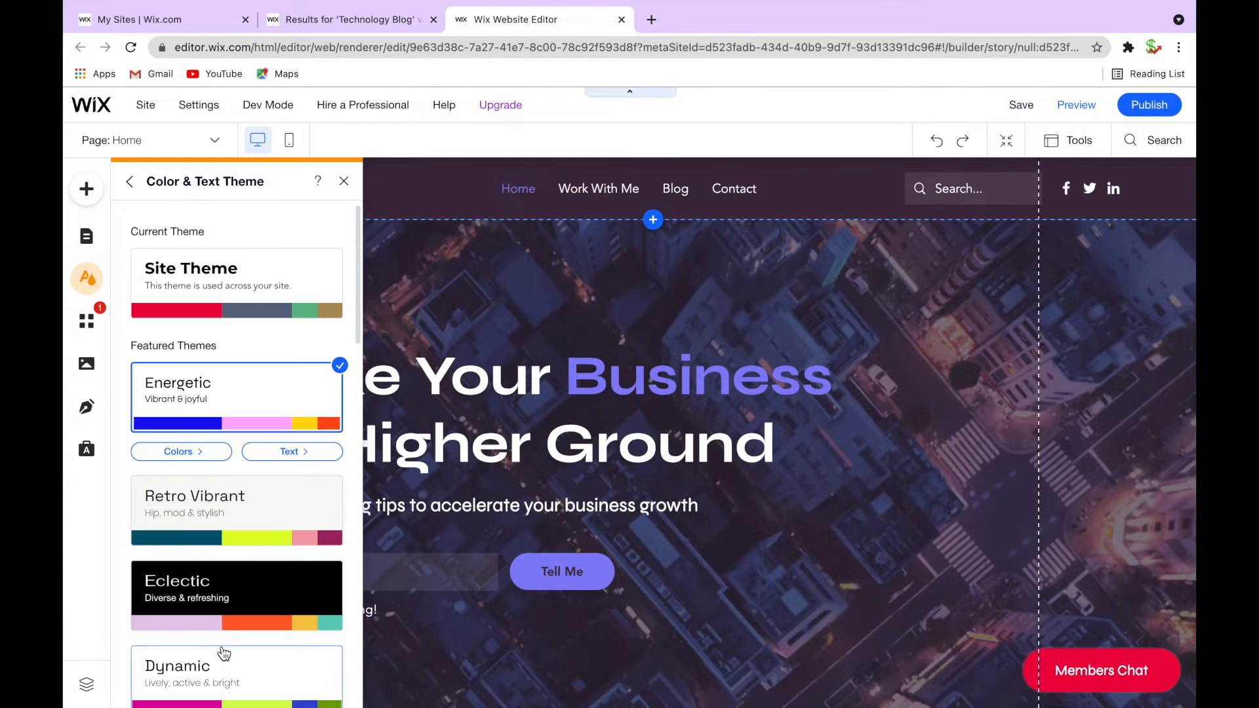
pyautogui.scroll(-15, 275, 598)
pyautogui.scroll(8, 203, 271)
pyautogui.scroll(-12, 203, 271)
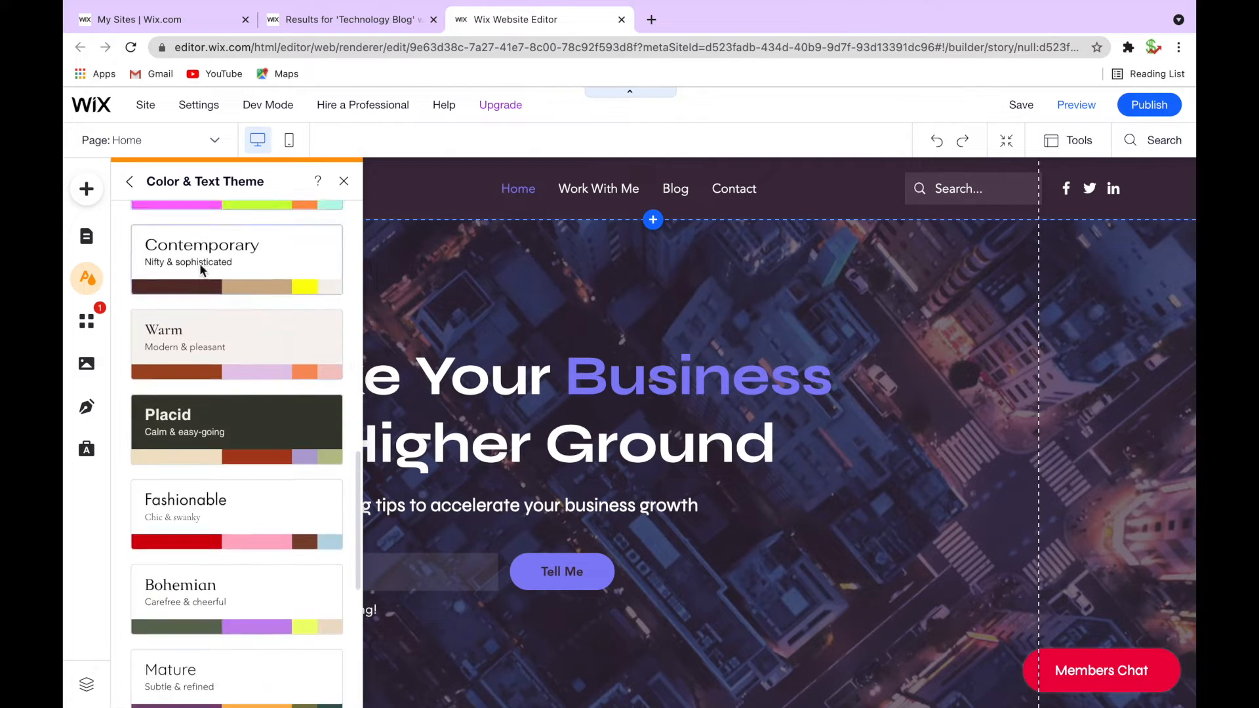
pyautogui.scroll(5, 247, 484)
pyautogui.scroll(5, 249, 484)
pyautogui.click(220, 500)
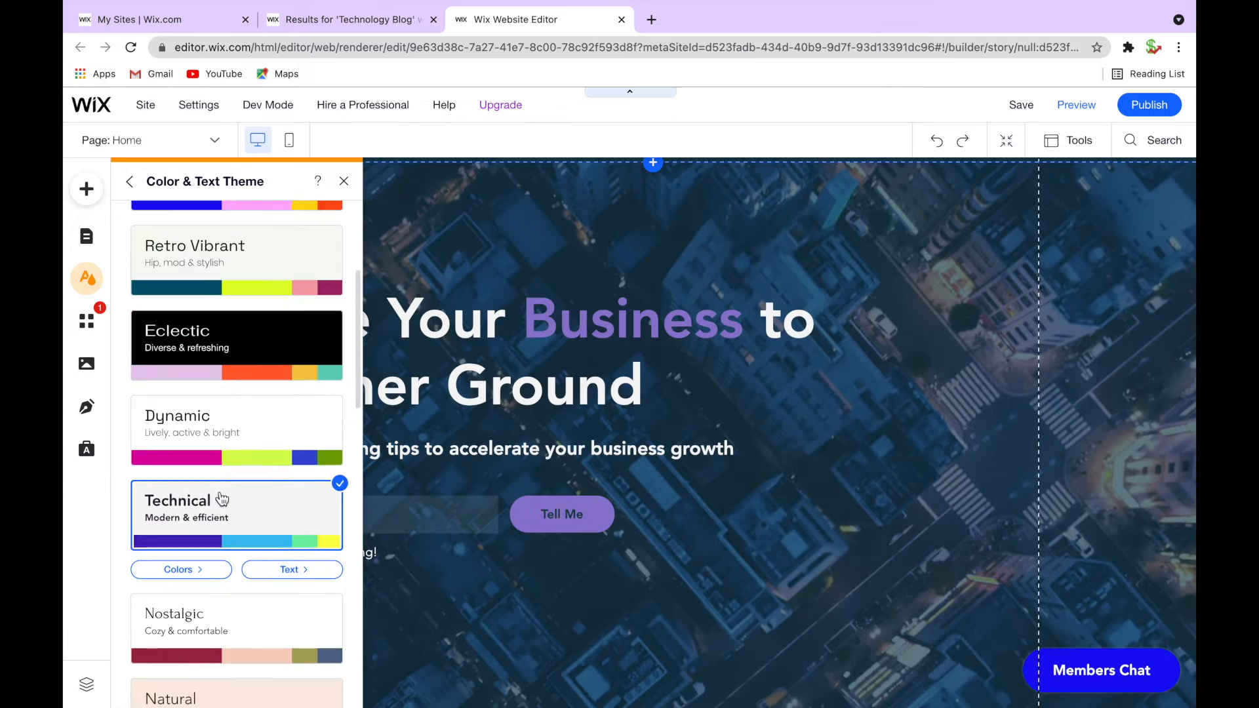
# Step: Customize the Technical theme's colors with pink as Color 4 and purple as Color 5, and return to the theme overview
pyautogui.scroll(1, 255, 477)
pyautogui.scroll(-3, 219, 471)
pyautogui.scroll(-7, 219, 470)
pyautogui.scroll(7, 219, 470)
pyautogui.scroll(1, 219, 467)
pyautogui.scroll(-3, 213, 393)
pyautogui.scroll(1, 206, 307)
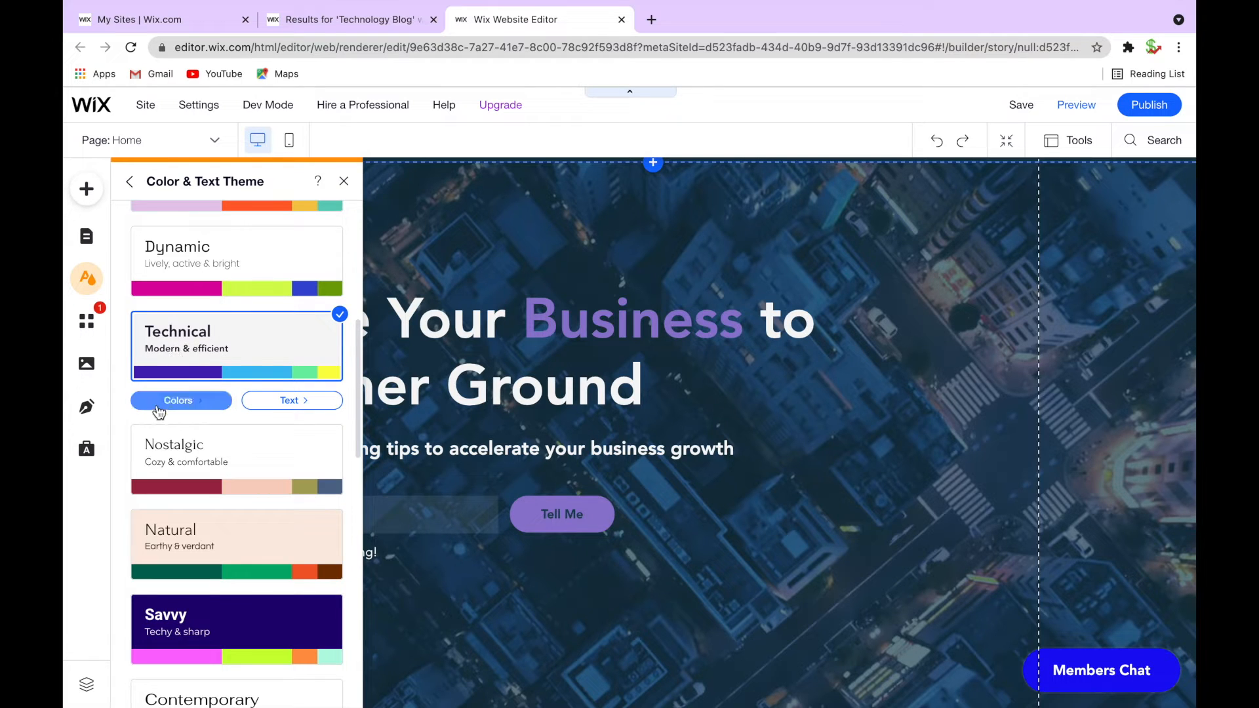
pyautogui.click(184, 401)
pyautogui.scroll(2, 216, 405)
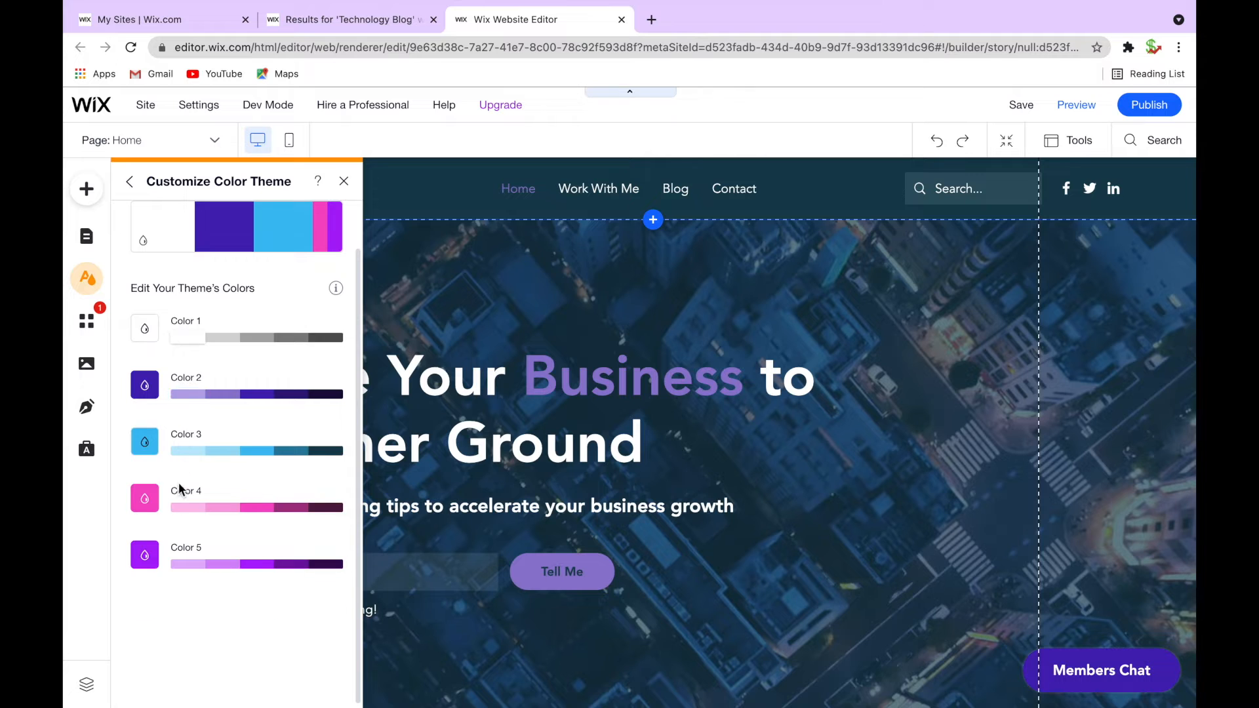
pyautogui.scroll(2, 178, 488)
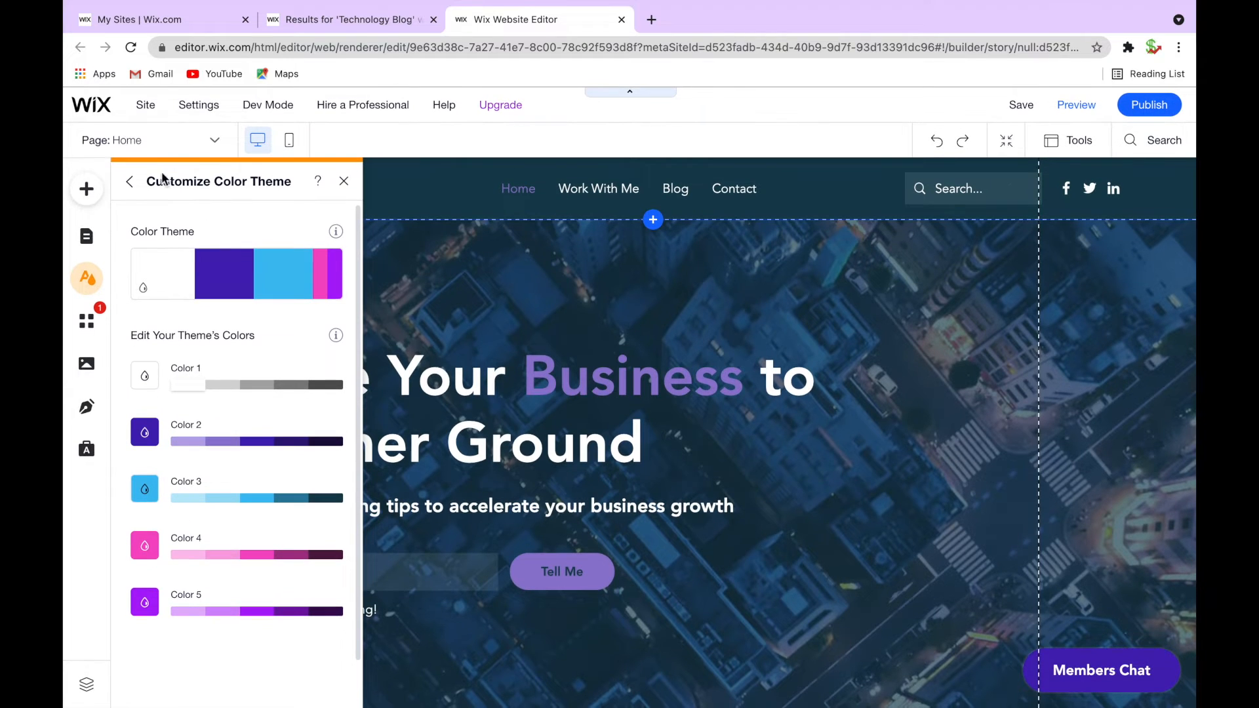
pyautogui.click(130, 181)
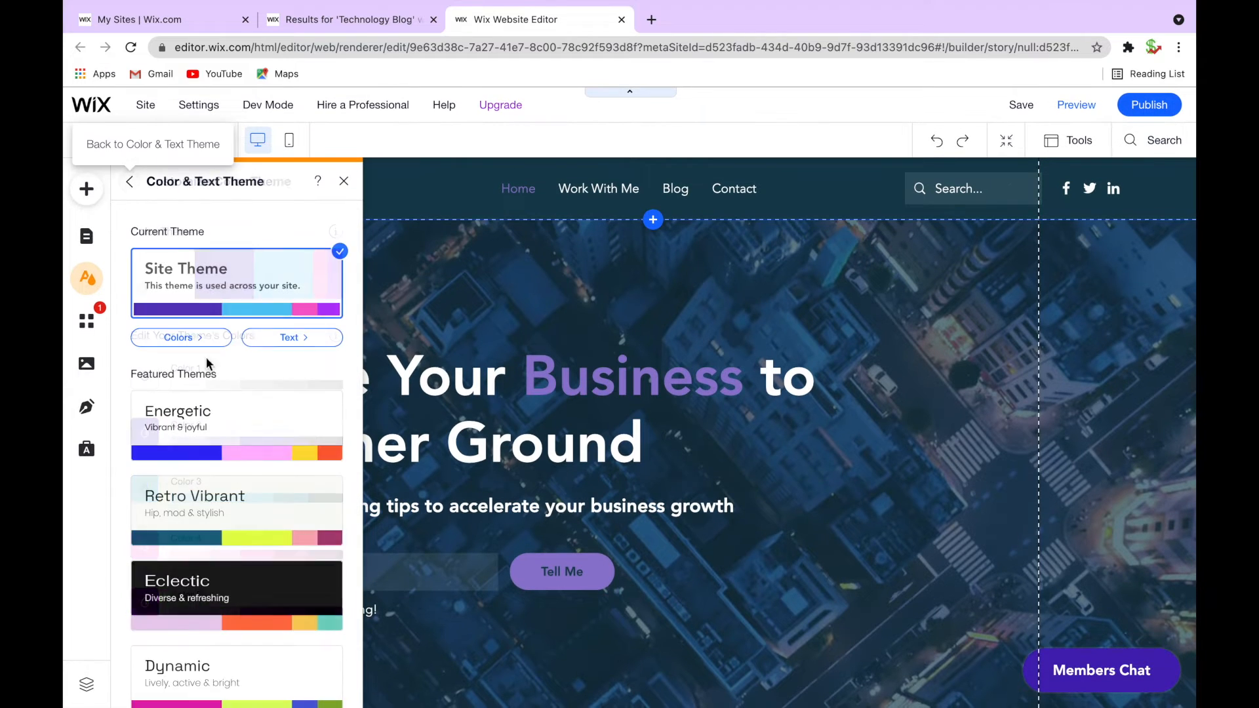
# Step: Change the site's text theme to the Futura pairing with Cormorant Garamond Light paragraphs and check it on the Home page
pyautogui.click(289, 338)
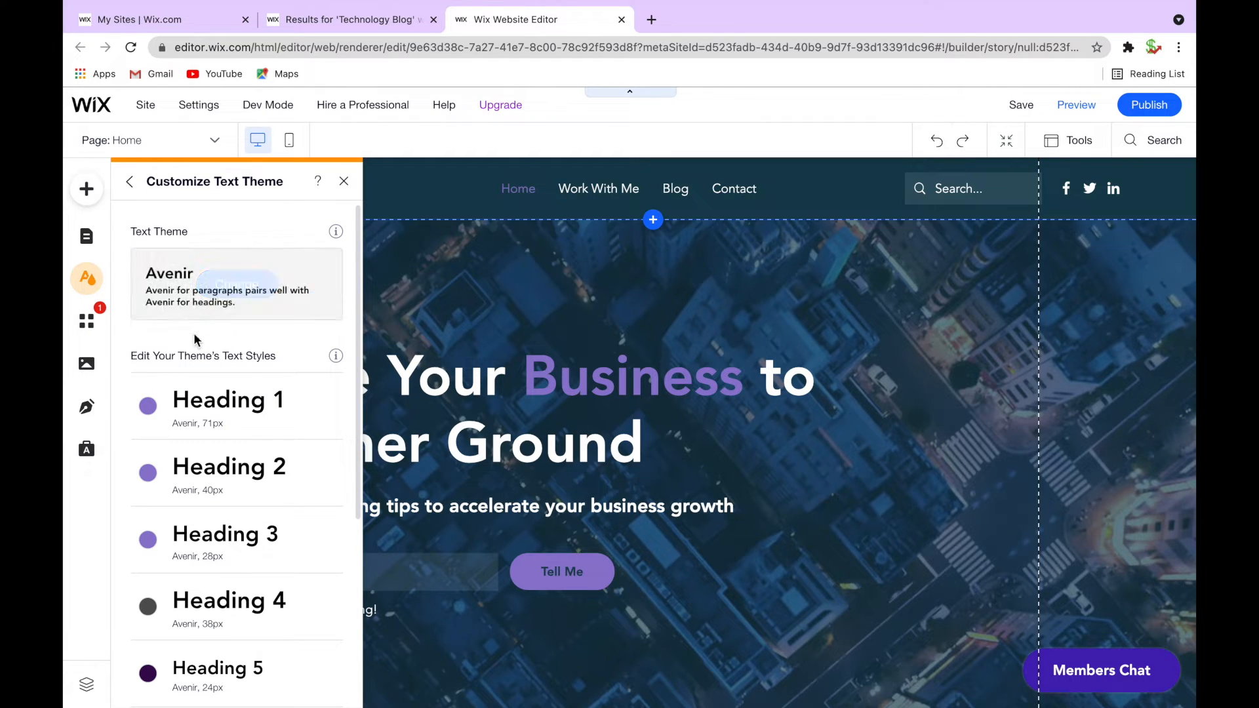
pyautogui.click(229, 297)
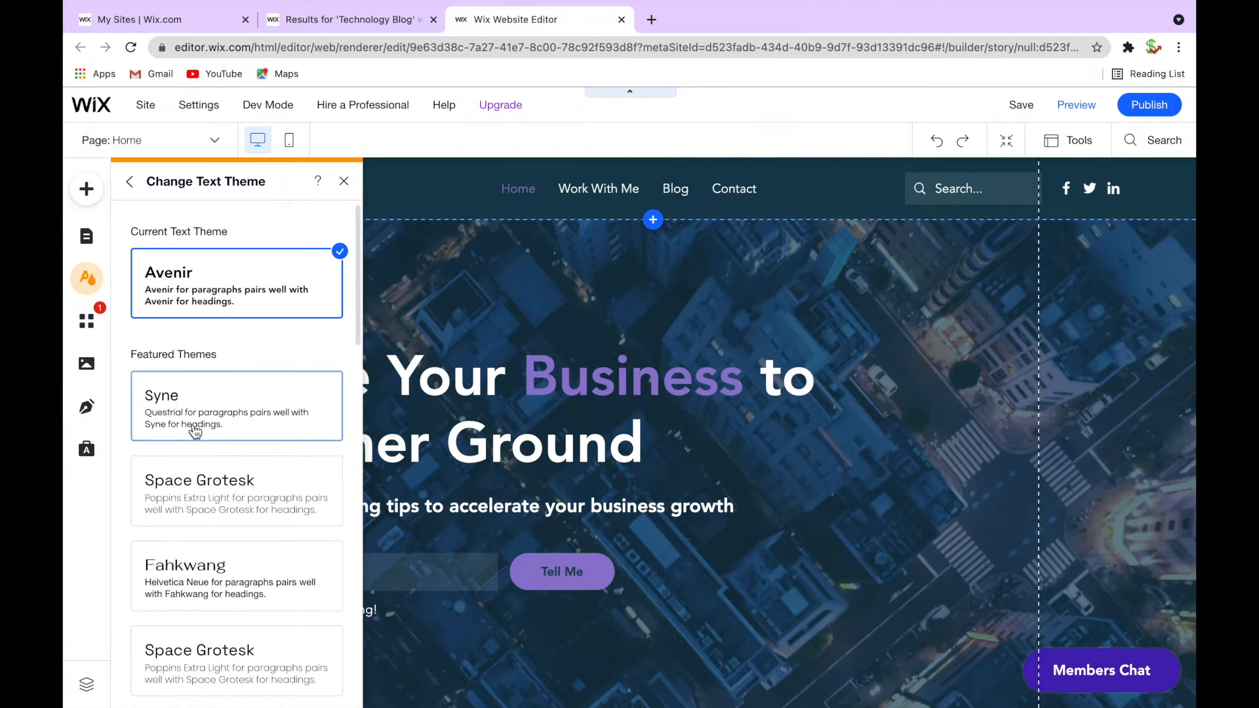
pyautogui.scroll(-5, 191, 427)
pyautogui.scroll(-14, 194, 430)
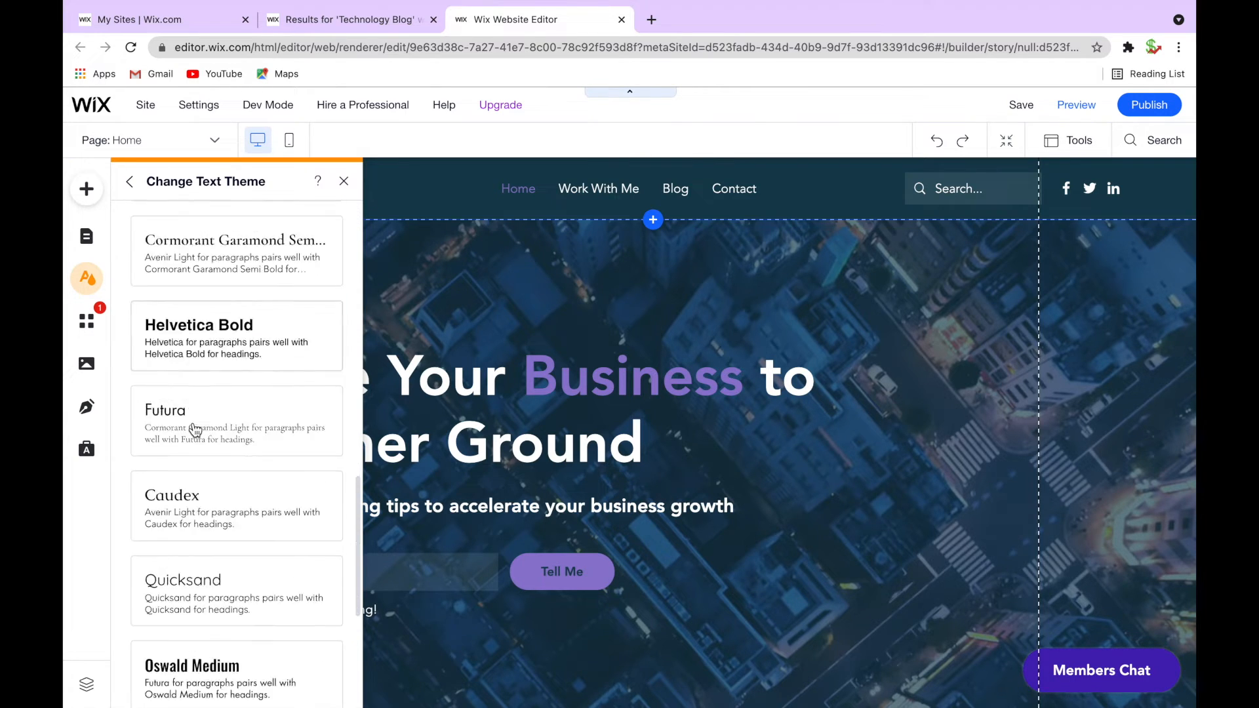
pyautogui.scroll(15, 194, 430)
pyautogui.scroll(4, 195, 430)
pyautogui.scroll(-1, 209, 426)
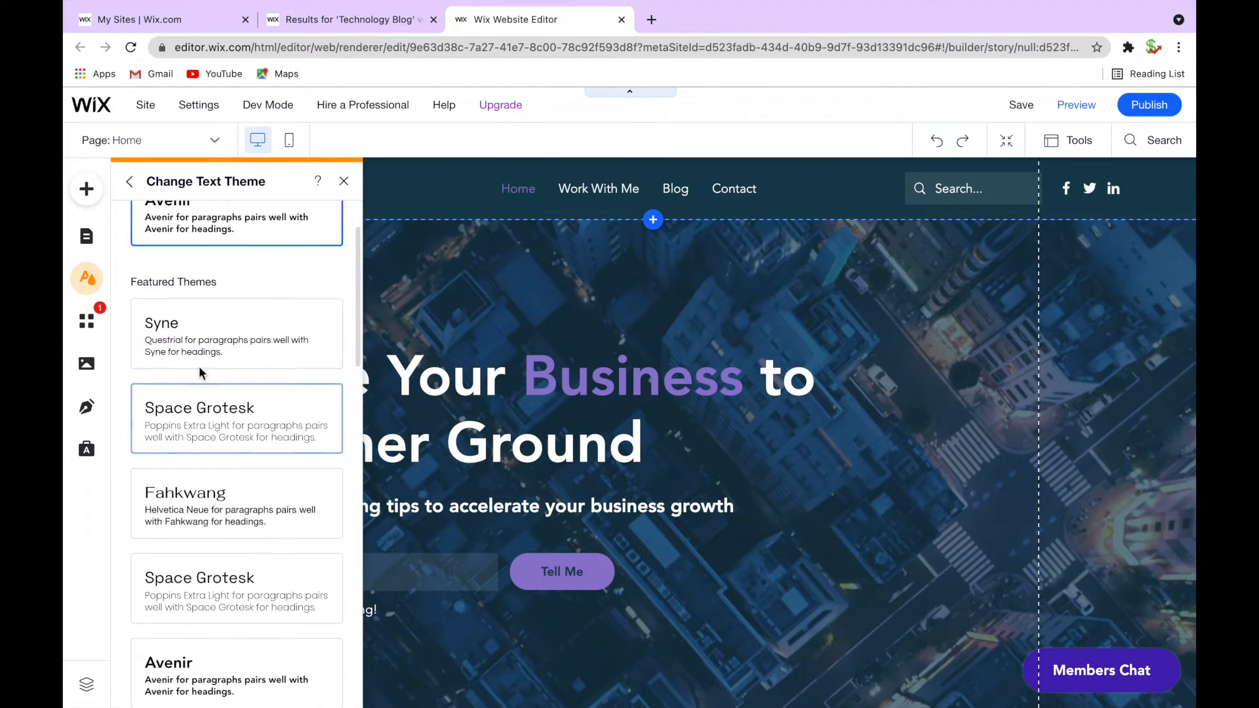
pyautogui.scroll(-4, 219, 501)
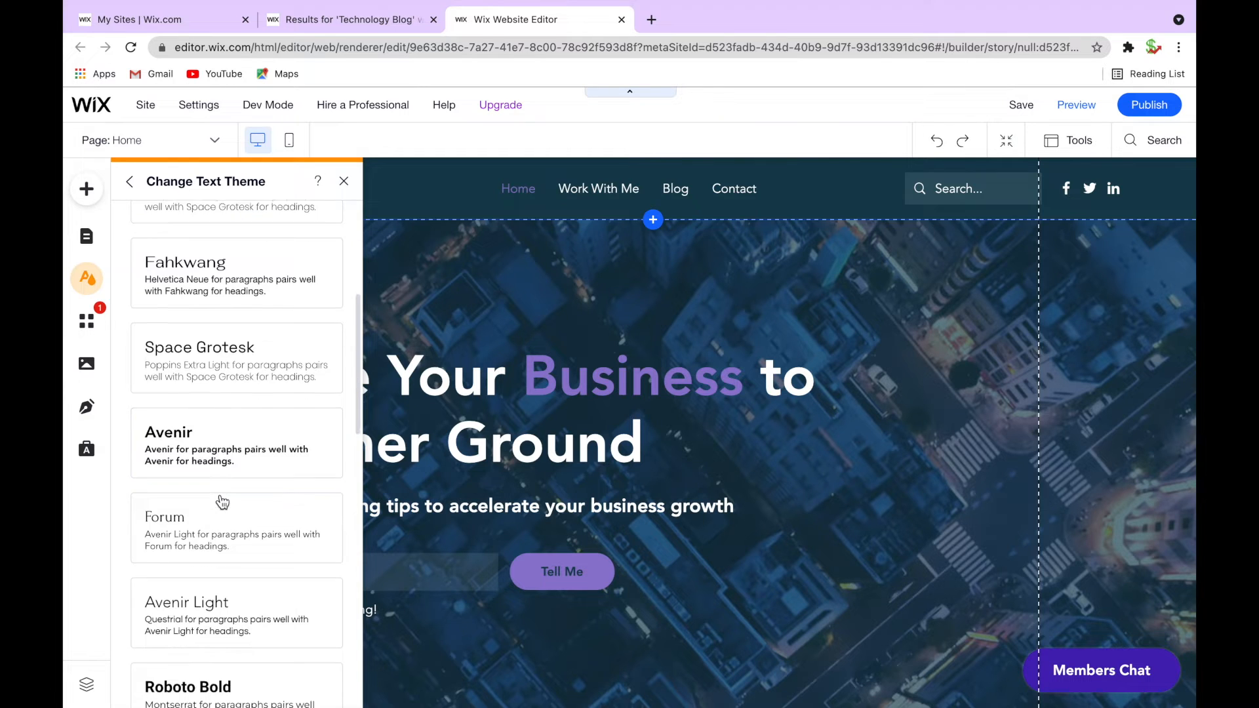
pyautogui.scroll(-4, 221, 504)
pyautogui.scroll(-5, 223, 504)
pyautogui.click(222, 315)
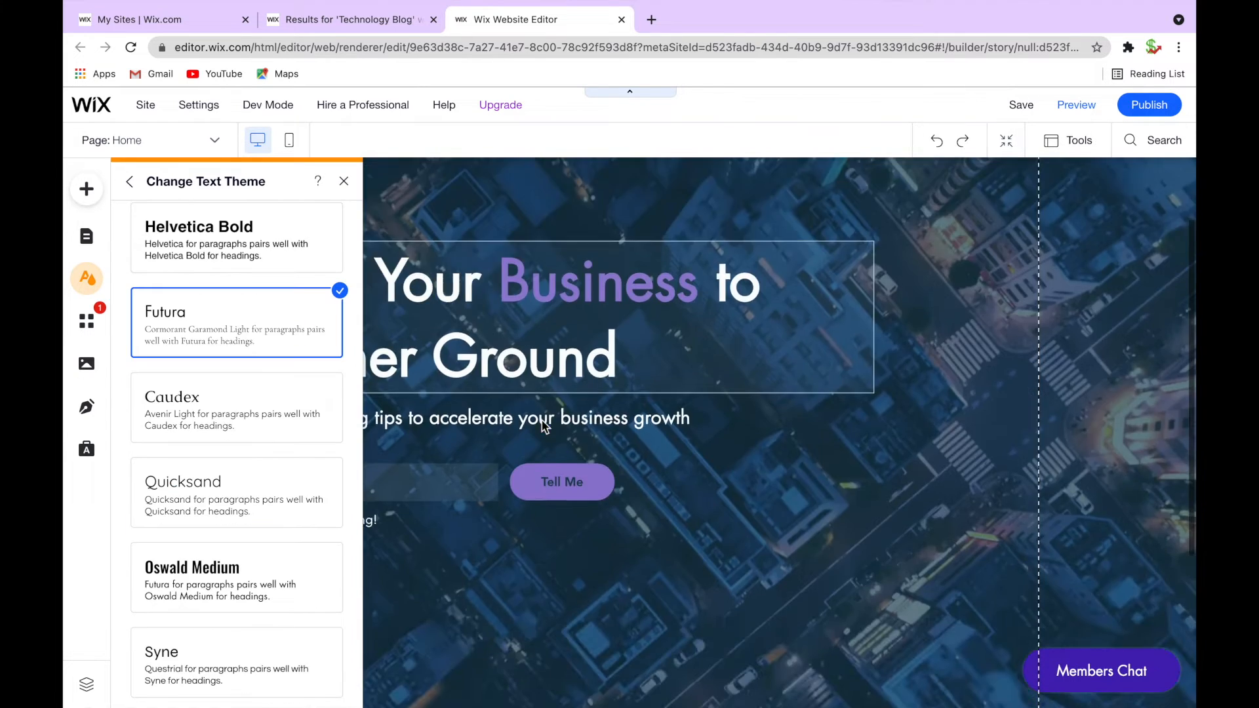
pyautogui.scroll(5, 294, 429)
pyautogui.scroll(-6, 253, 343)
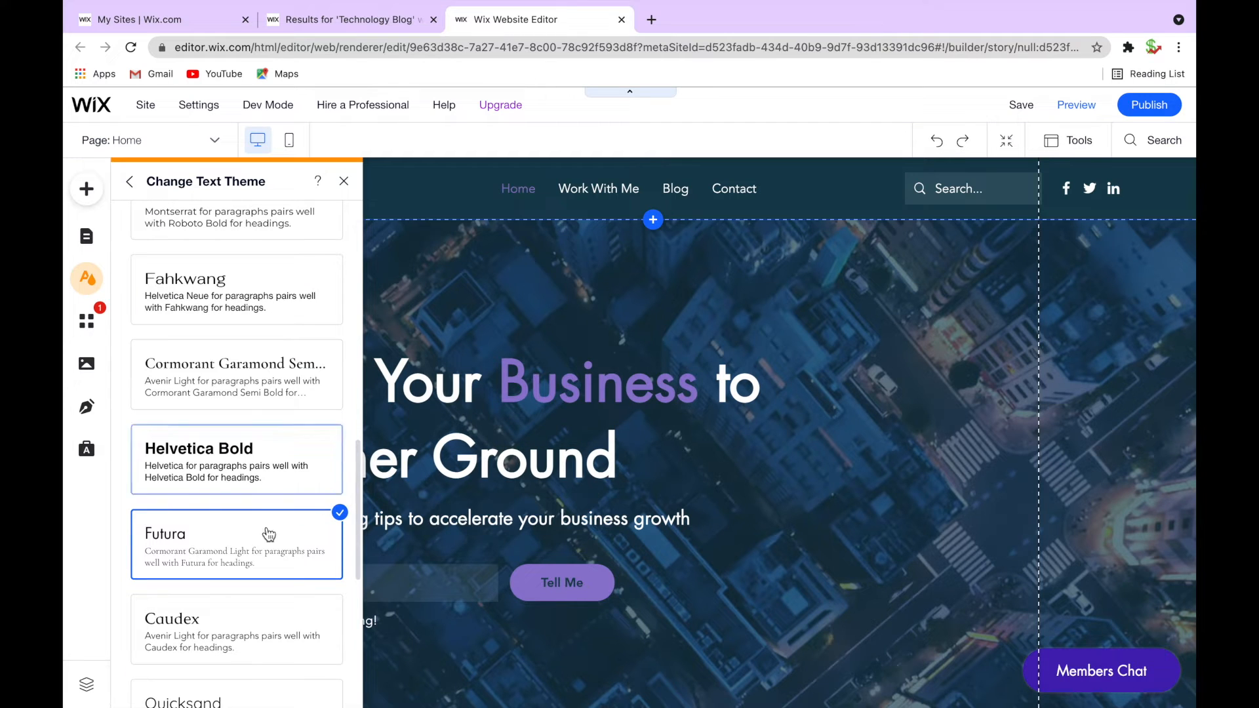
pyautogui.click(129, 182)
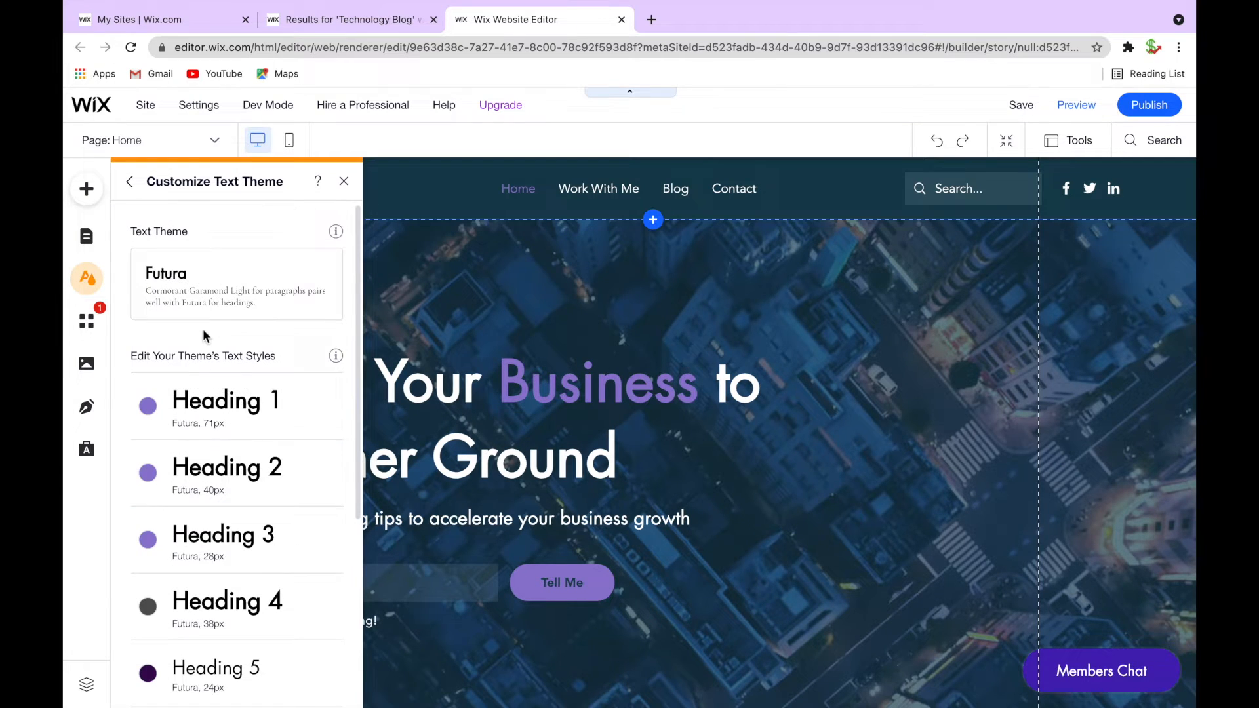
# Step: Set the Heading 1 text style to 72 px with a darker purple theme color and apply it
pyautogui.scroll(-2, 210, 393)
pyautogui.scroll(2, 217, 452)
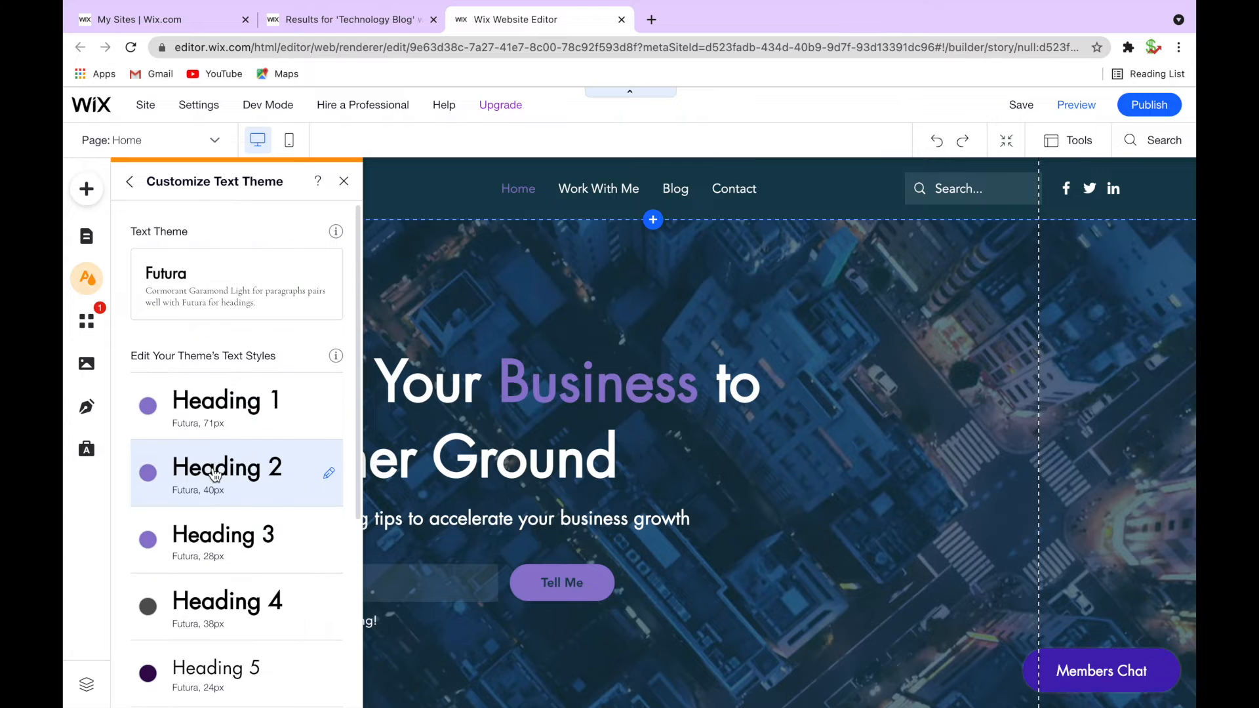
pyautogui.scroll(-5, 211, 467)
pyautogui.scroll(5, 199, 503)
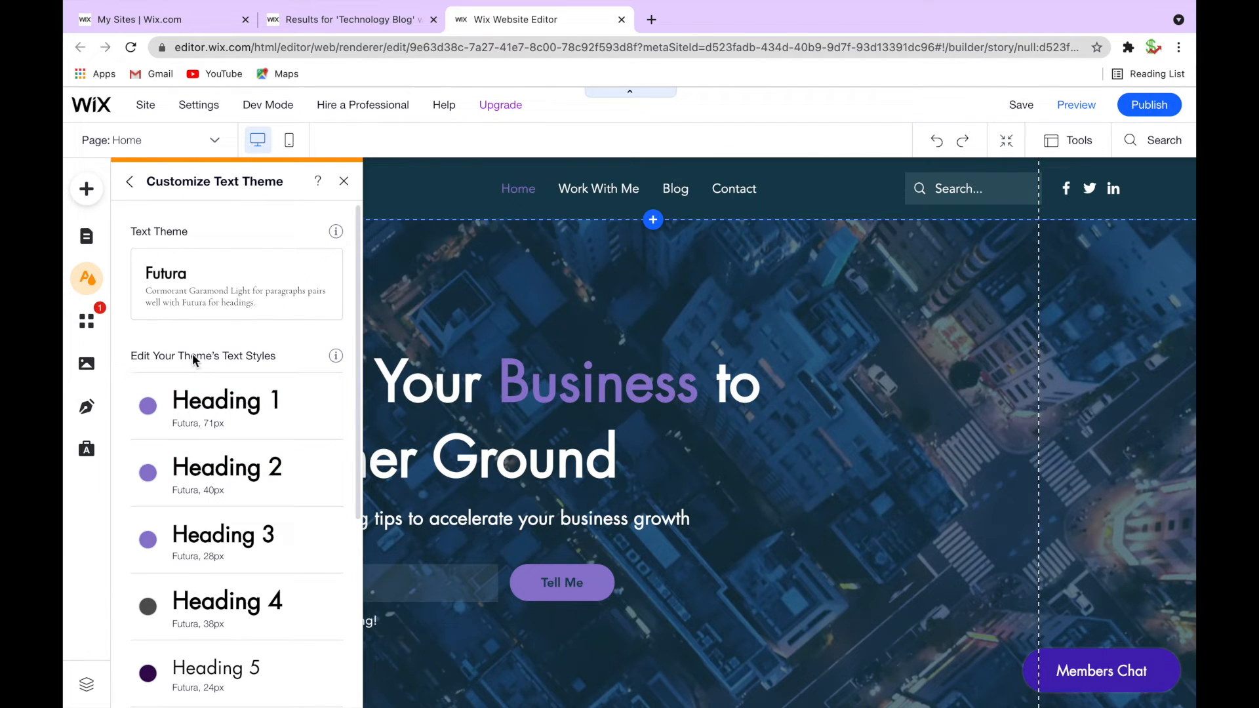
pyautogui.scroll(-1, 259, 407)
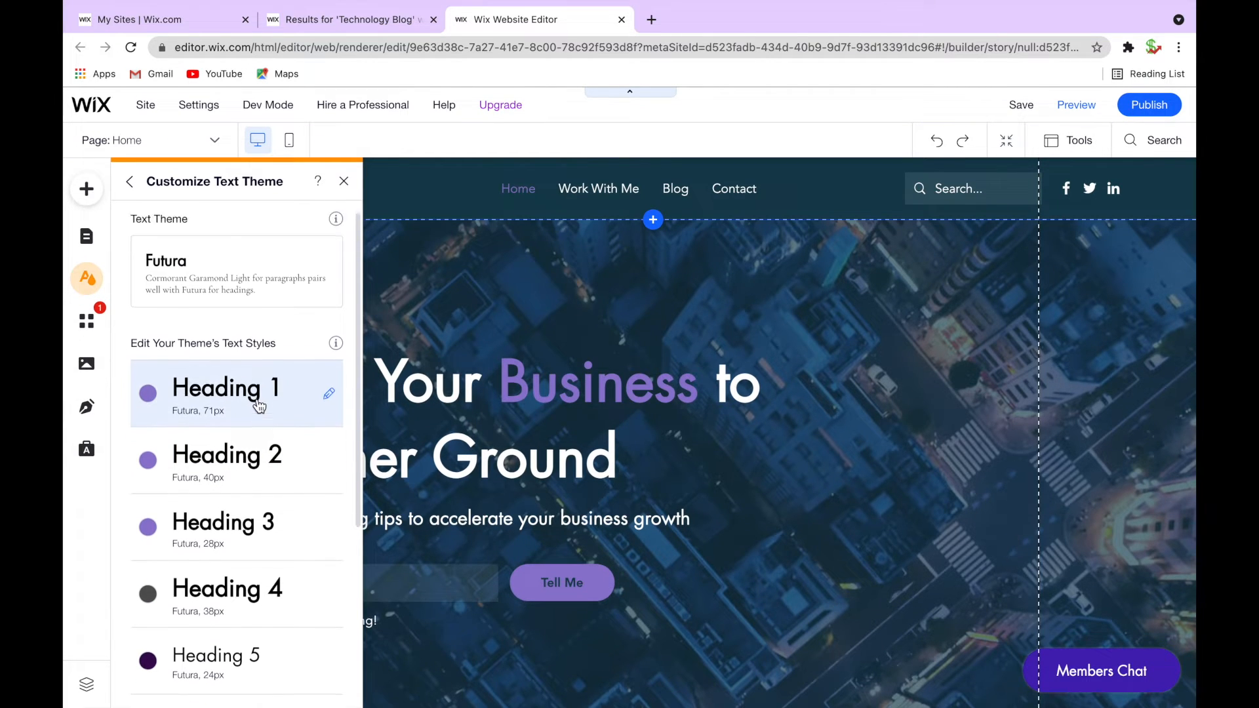
pyautogui.click(330, 382)
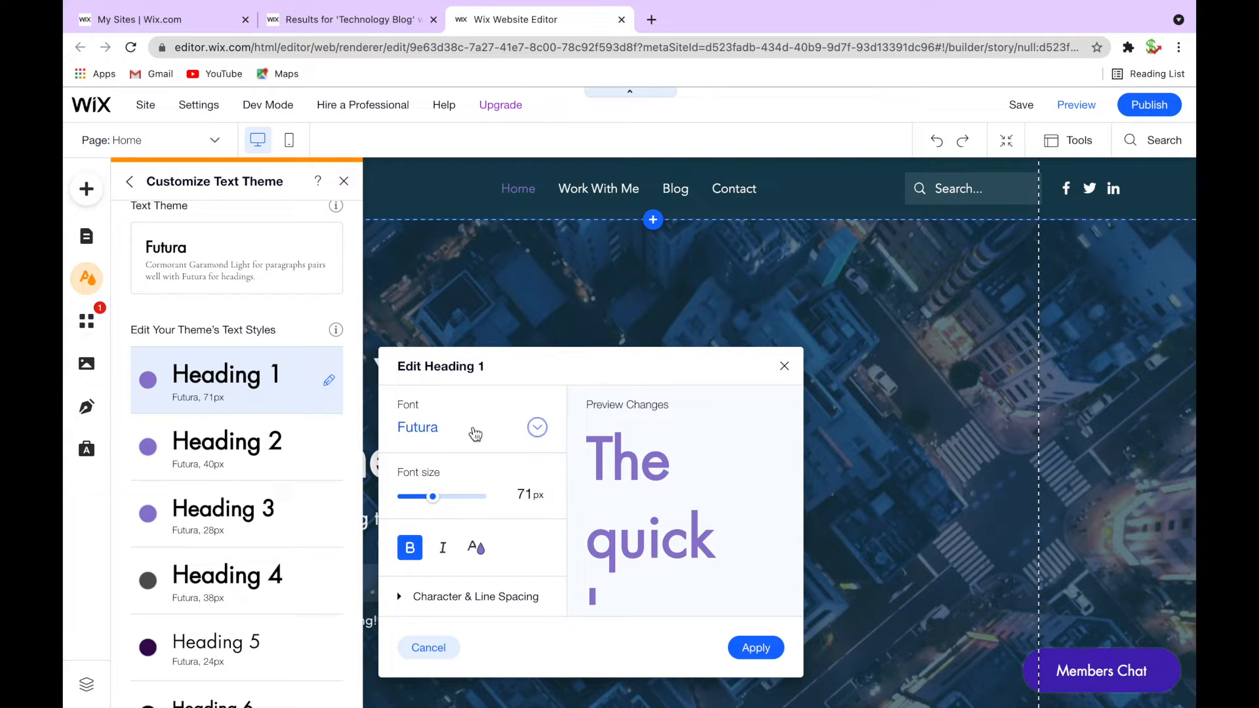
pyautogui.scroll(-6, 613, 465)
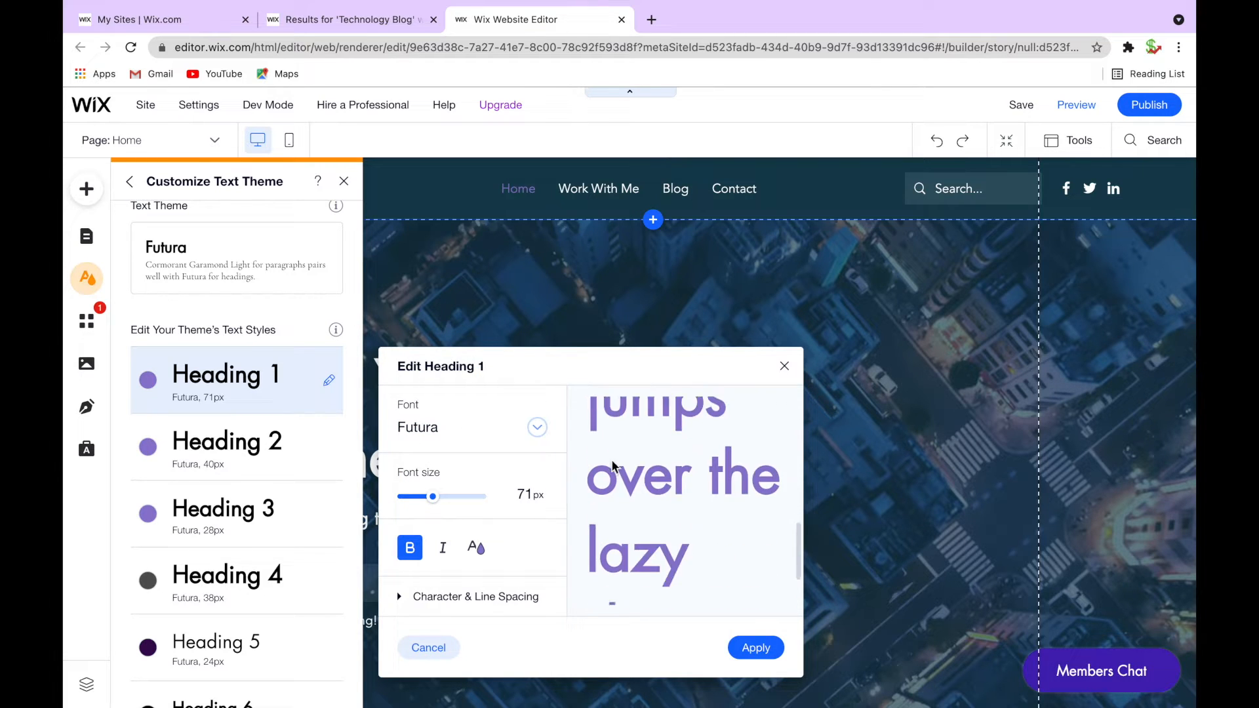
pyautogui.moveTo(434, 497); pyautogui.dragTo(434, 497)
pyautogui.click(475, 547)
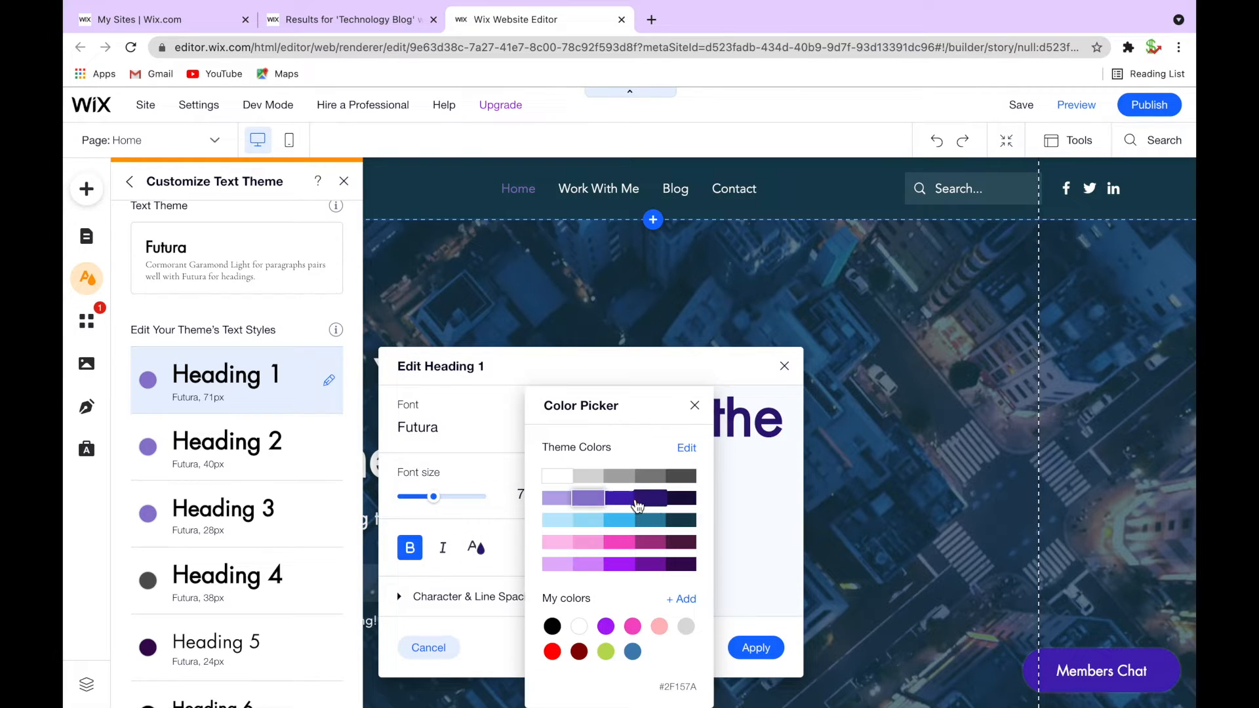
pyautogui.click(694, 405)
pyautogui.click(756, 647)
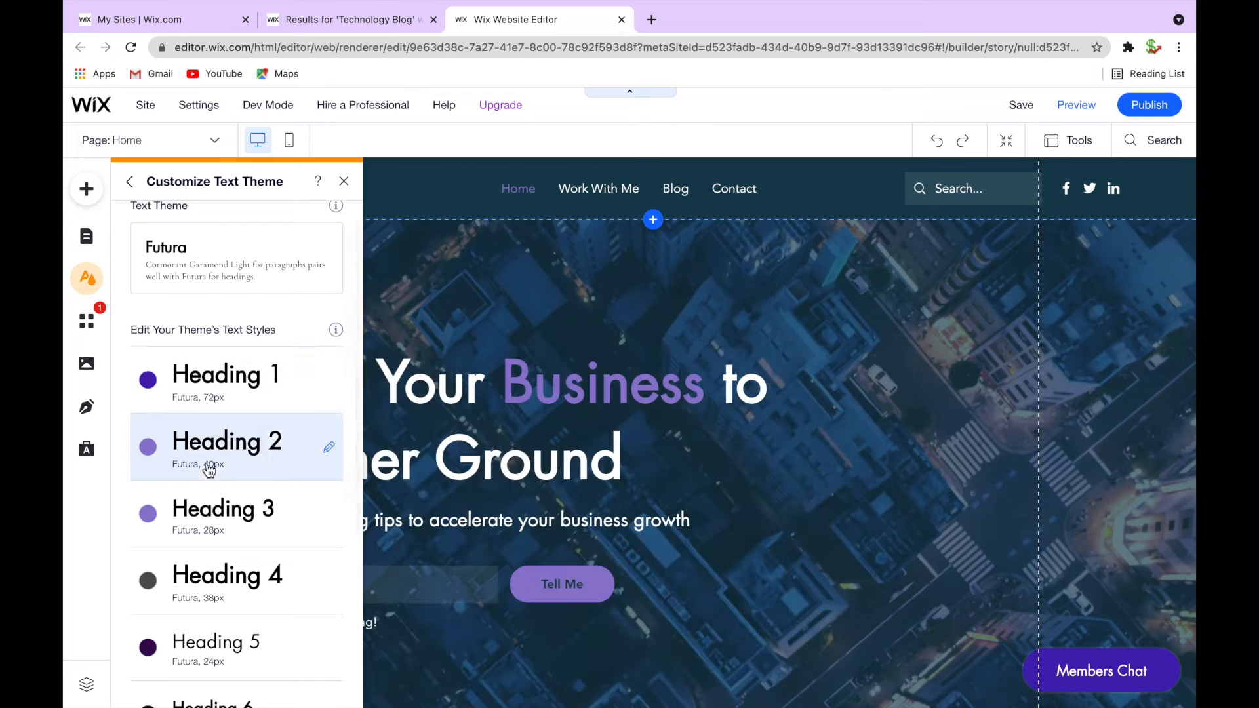
# Step: Look over the theme's text styles and Heading 4's font and color options, and return to the site design overview
pyautogui.scroll(-2, 203, 465)
pyautogui.scroll(3, 190, 478)
pyautogui.scroll(-3, 183, 488)
pyautogui.scroll(3, 207, 554)
pyautogui.scroll(-3, 211, 557)
pyautogui.scroll(1, 226, 406)
pyautogui.click(325, 424)
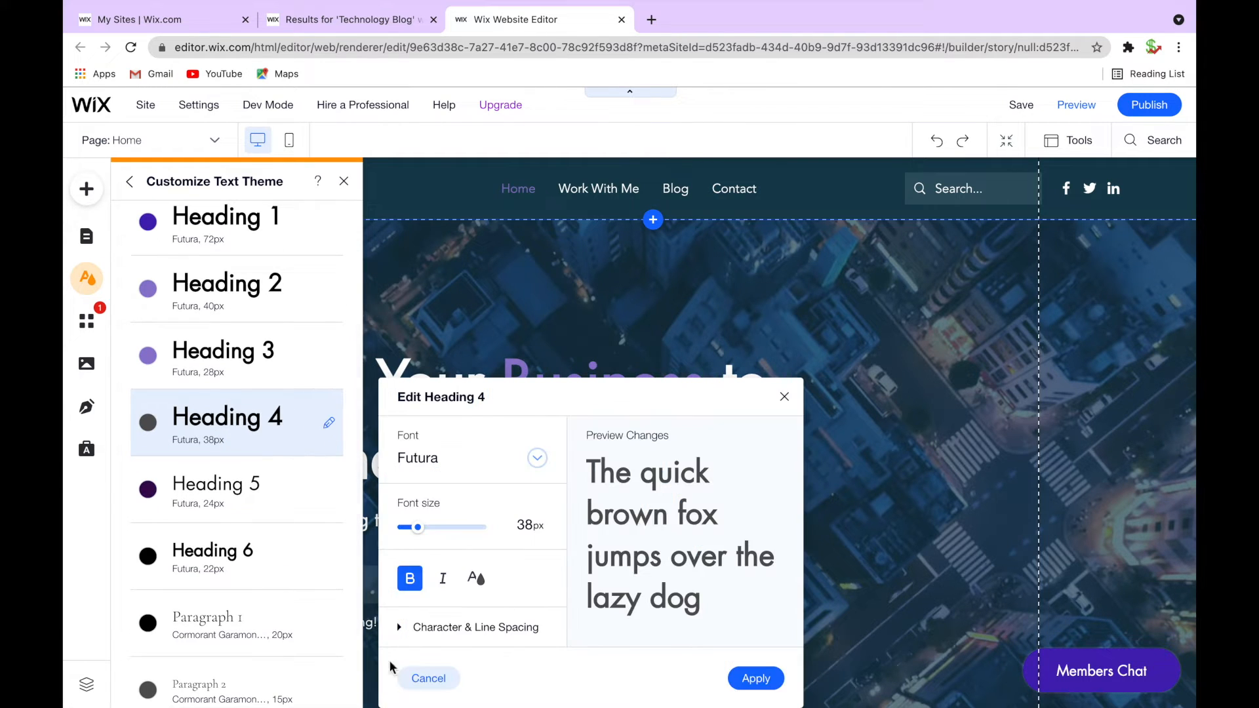
pyautogui.click(478, 579)
pyautogui.click(129, 186)
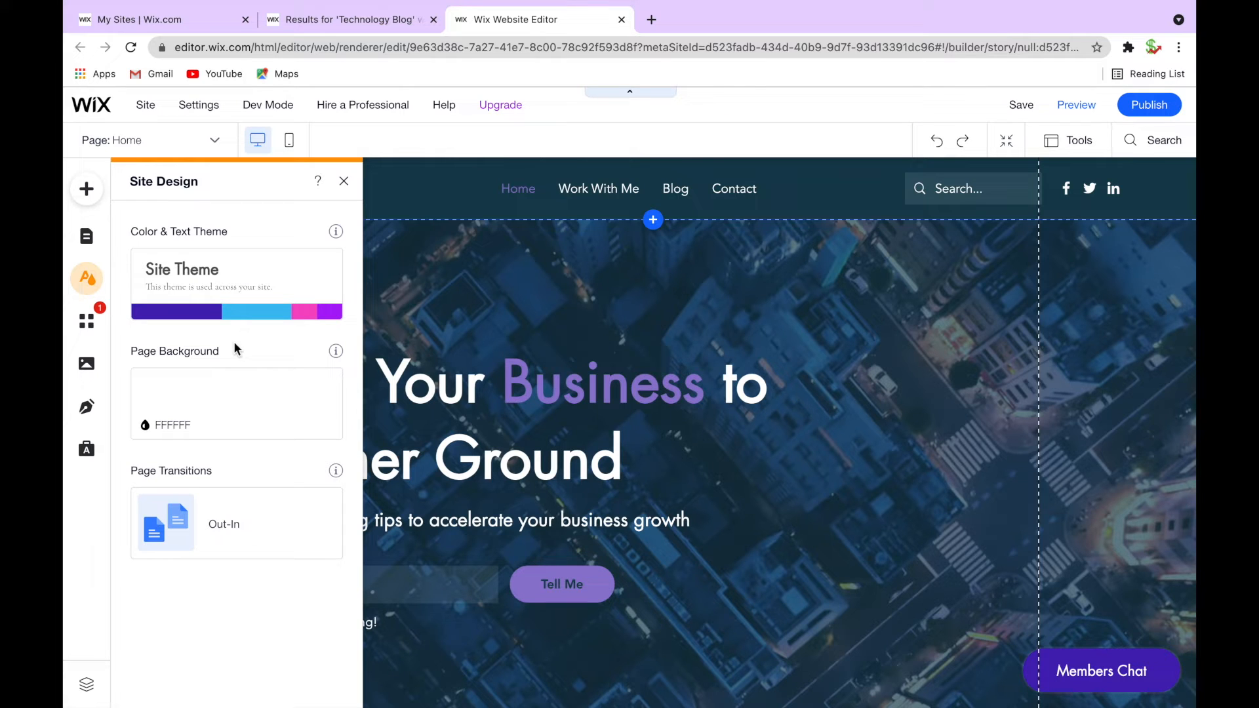
# Step: Open the Home page's background customization and browse the selected backgrounds
pyautogui.moveTo(181, 400)
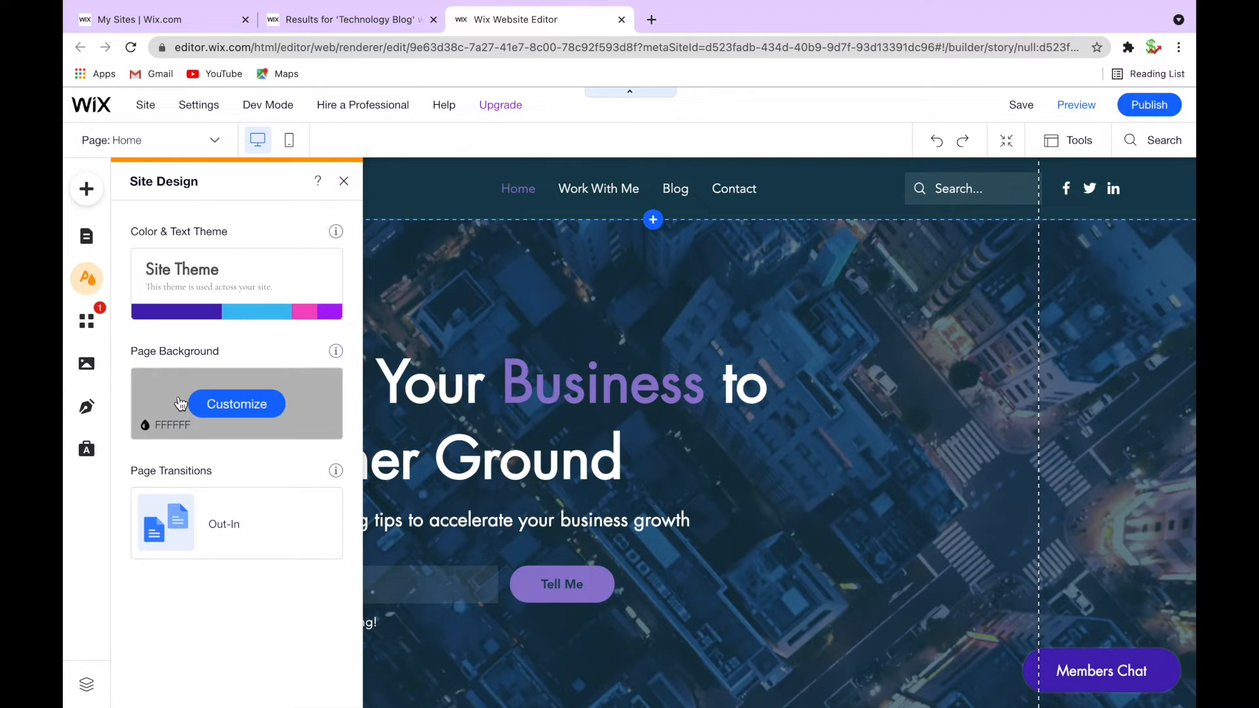
pyautogui.click(211, 406)
pyautogui.scroll(-5, 256, 537)
pyautogui.scroll(-10, 240, 426)
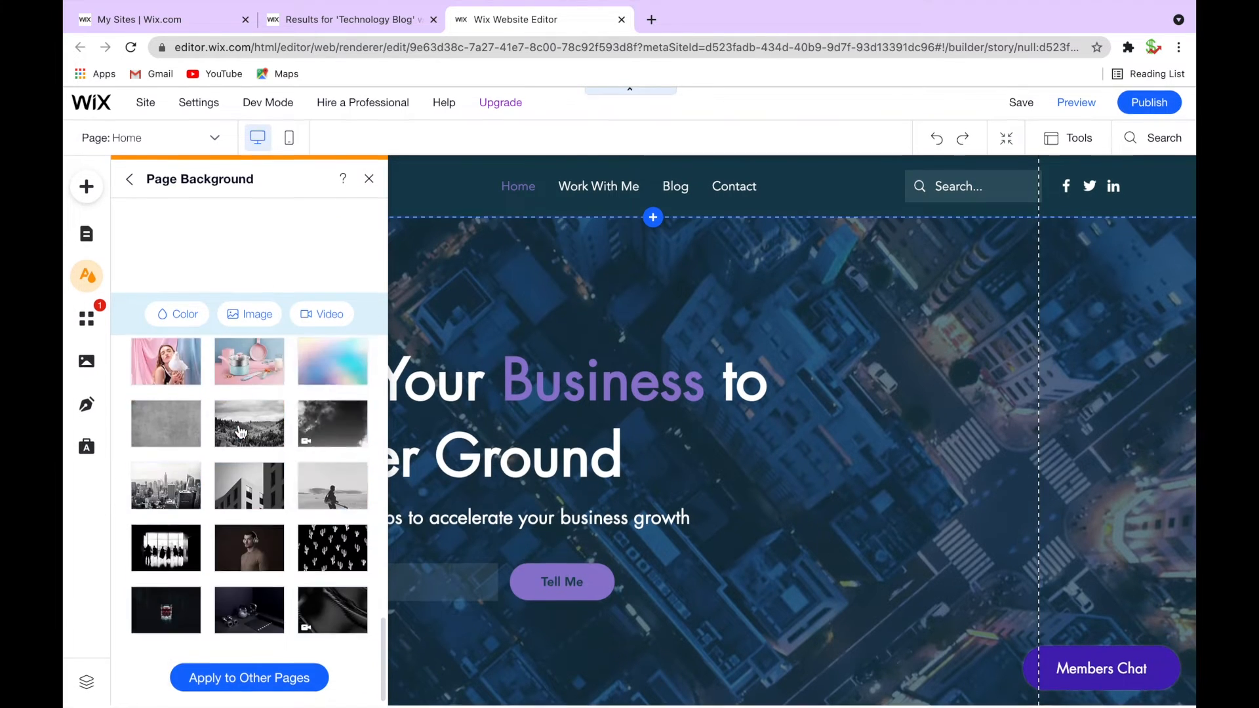
pyautogui.scroll(-10, 236, 446)
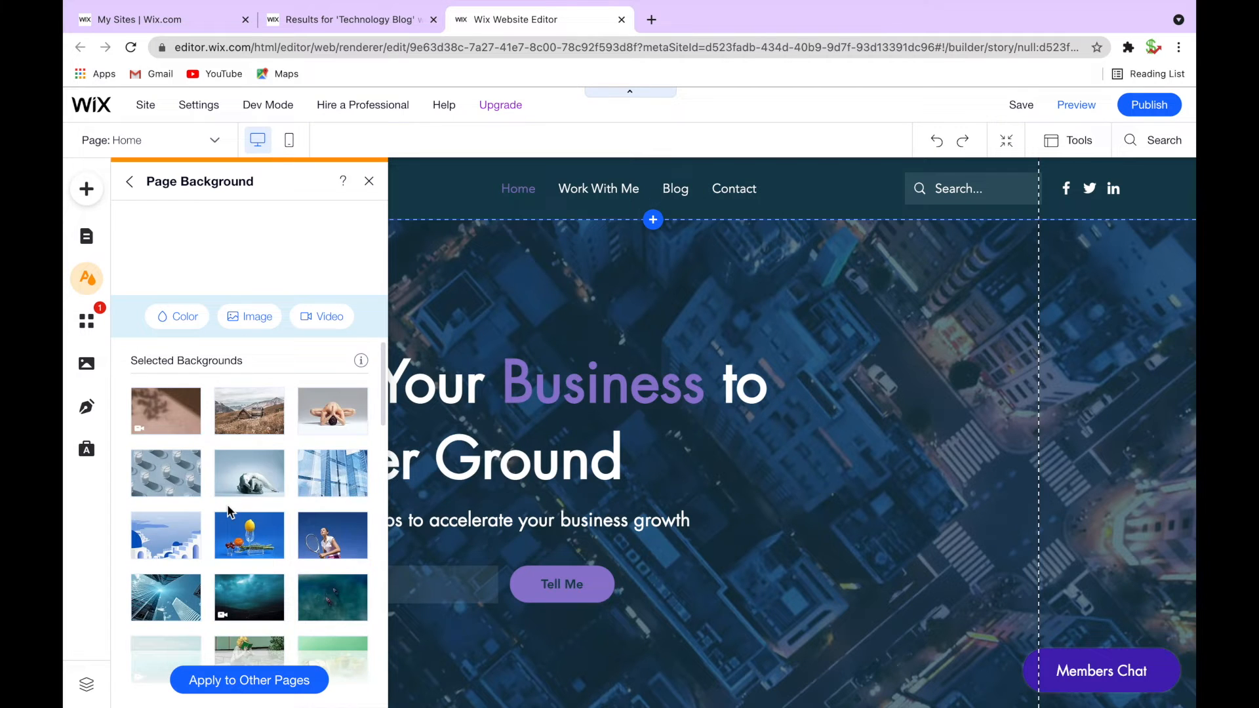
pyautogui.scroll(20, 227, 461)
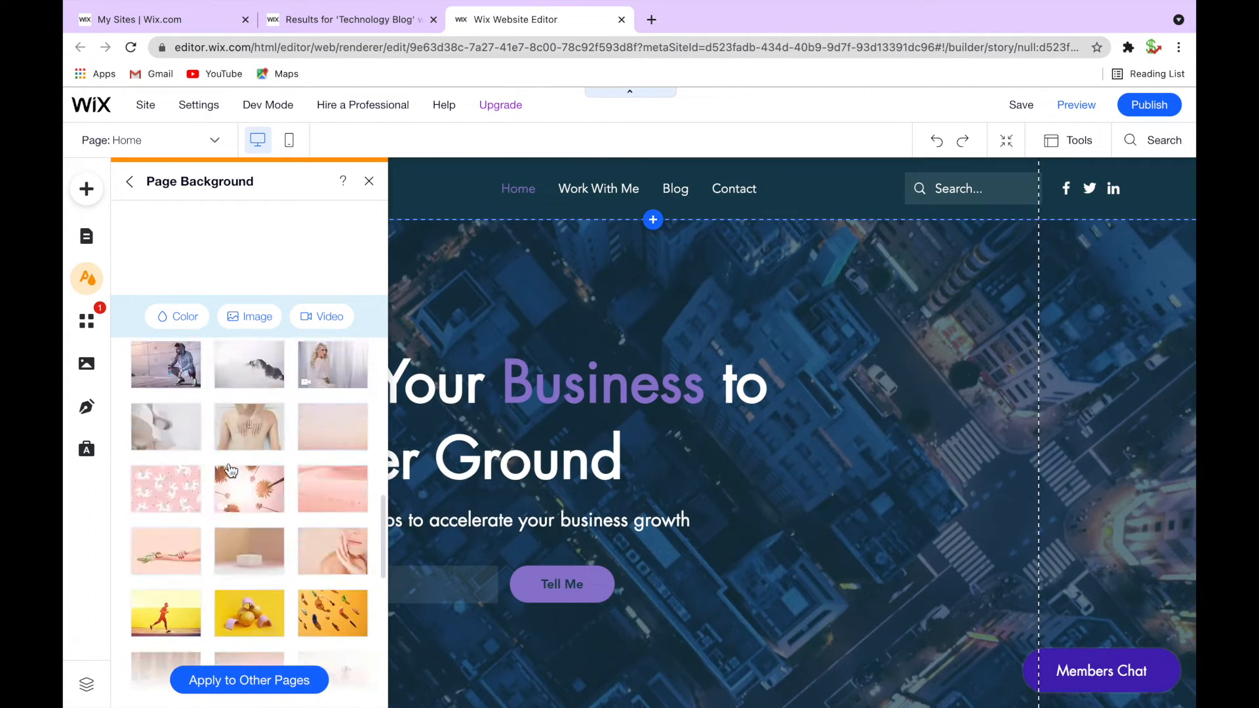
# Step: Set the Electronic Devices image from Wix's technology media results as the Home page background and check it on the page
pyautogui.click(278, 319)
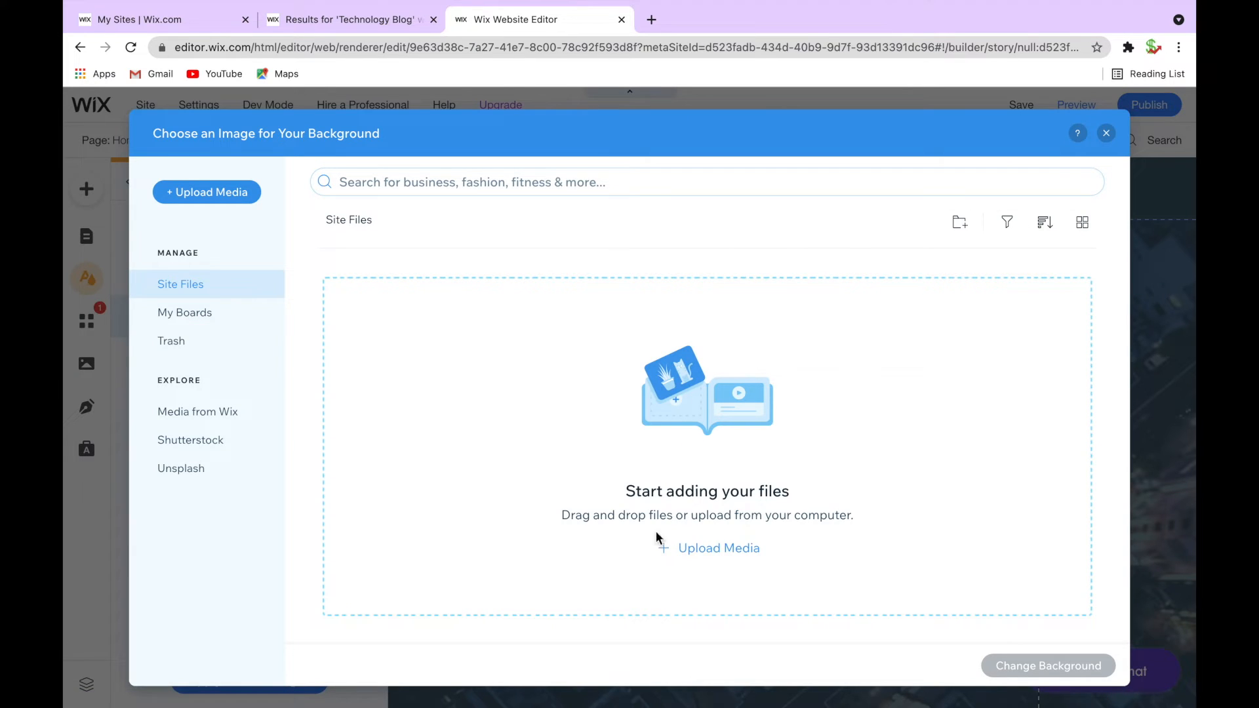
pyautogui.click(200, 323)
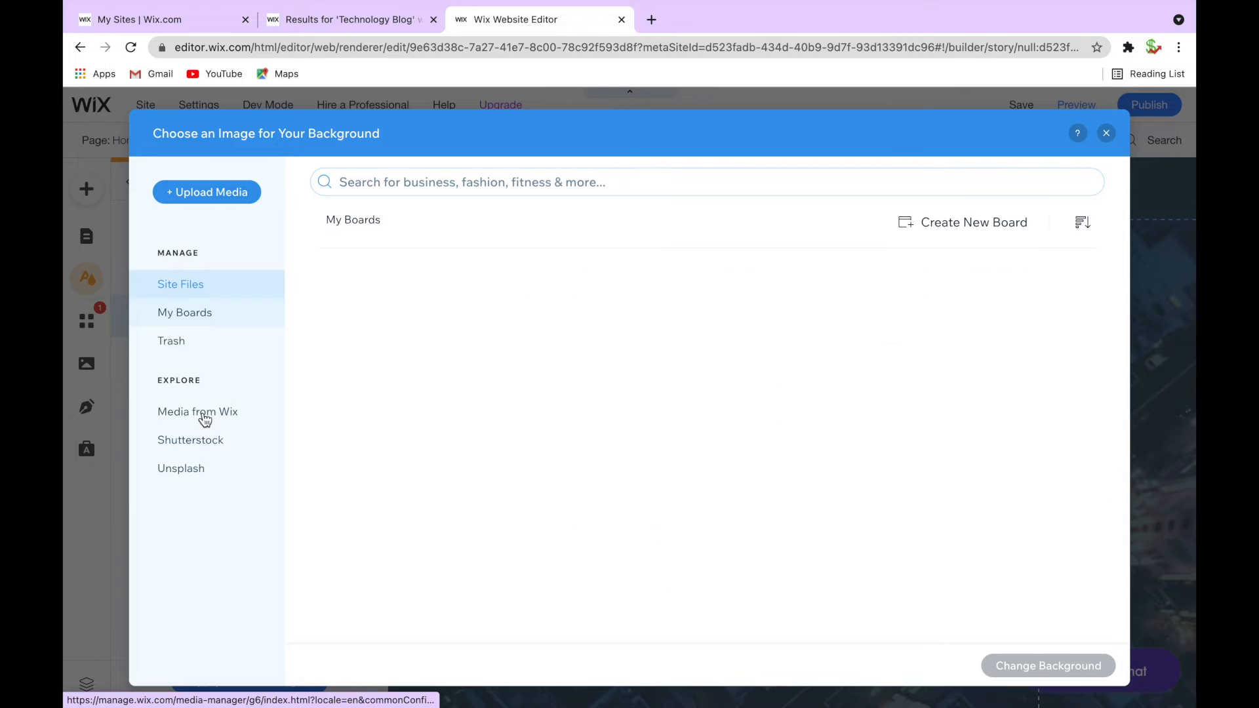
pyautogui.click(205, 419)
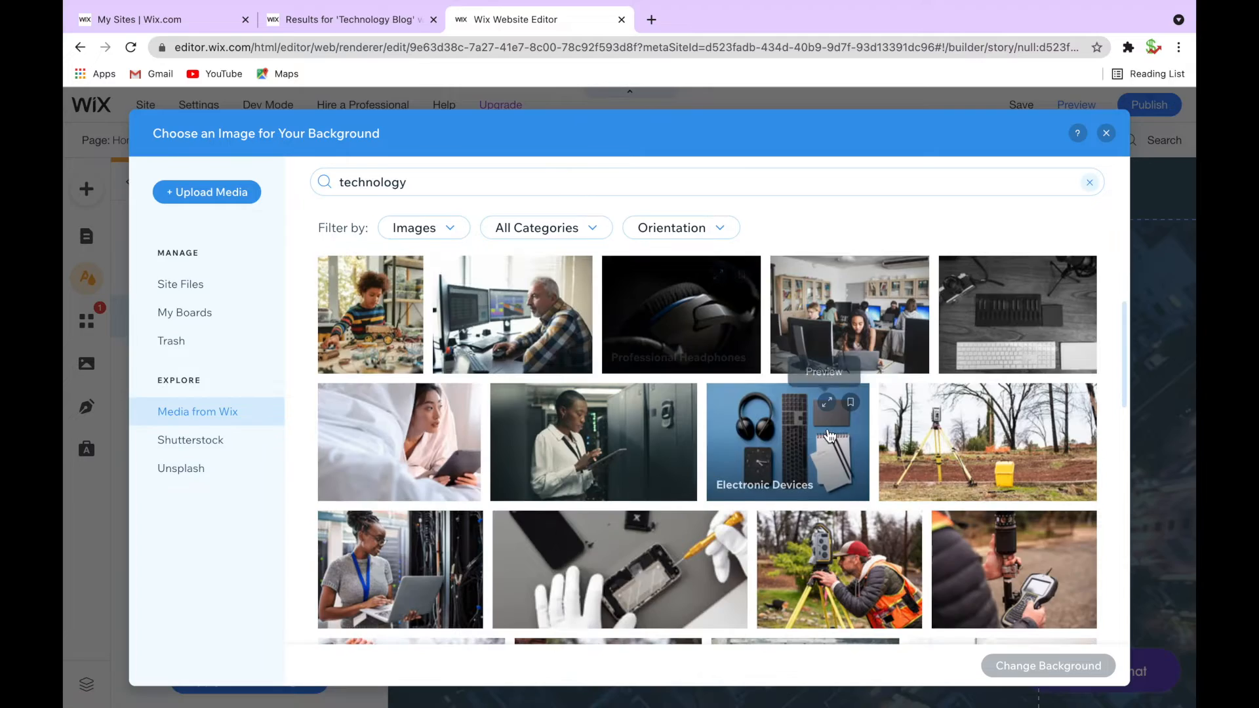
pyautogui.scroll(-1, 771, 403)
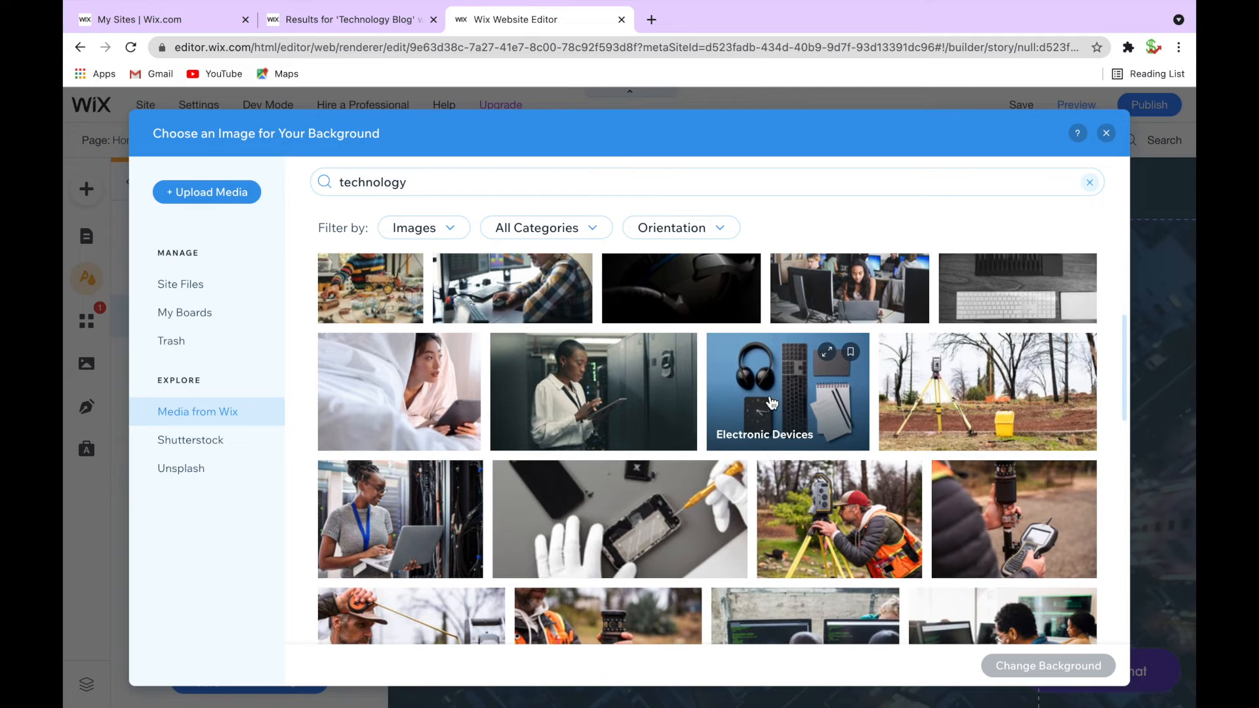
pyautogui.click(811, 412)
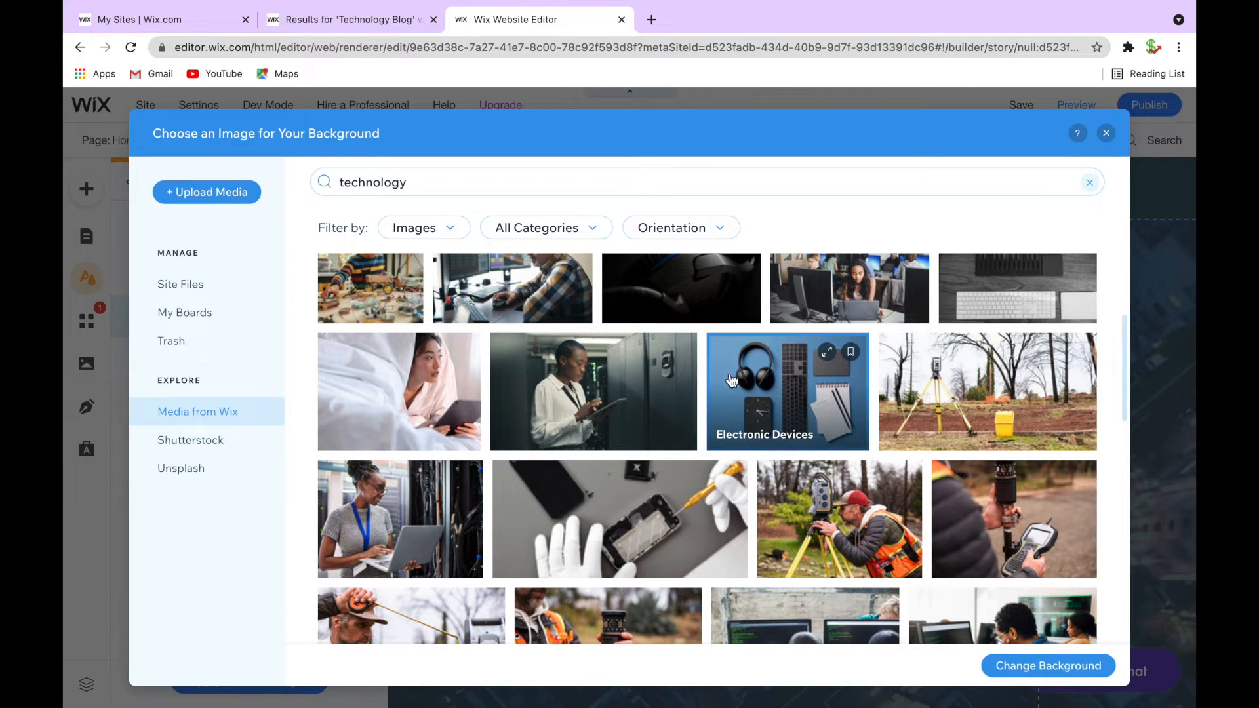
pyautogui.click(1018, 666)
pyautogui.scroll(-5, 905, 565)
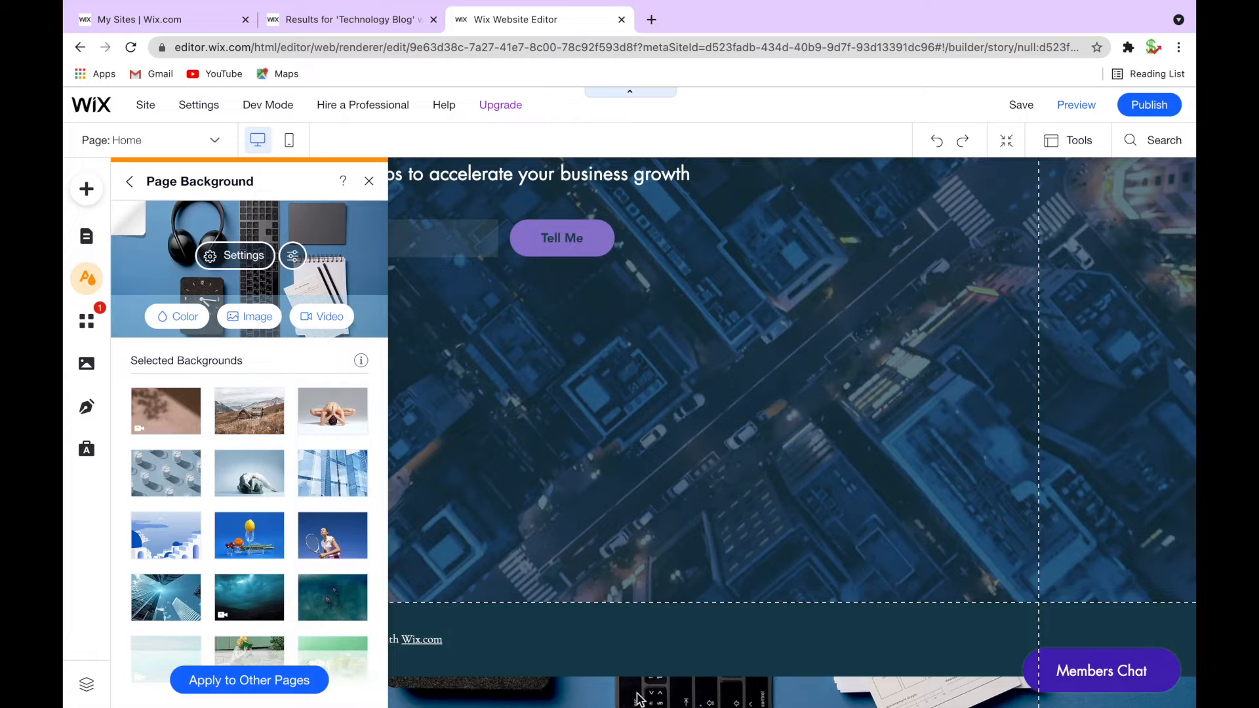
pyautogui.click(637, 699)
pyautogui.scroll(5, 713, 646)
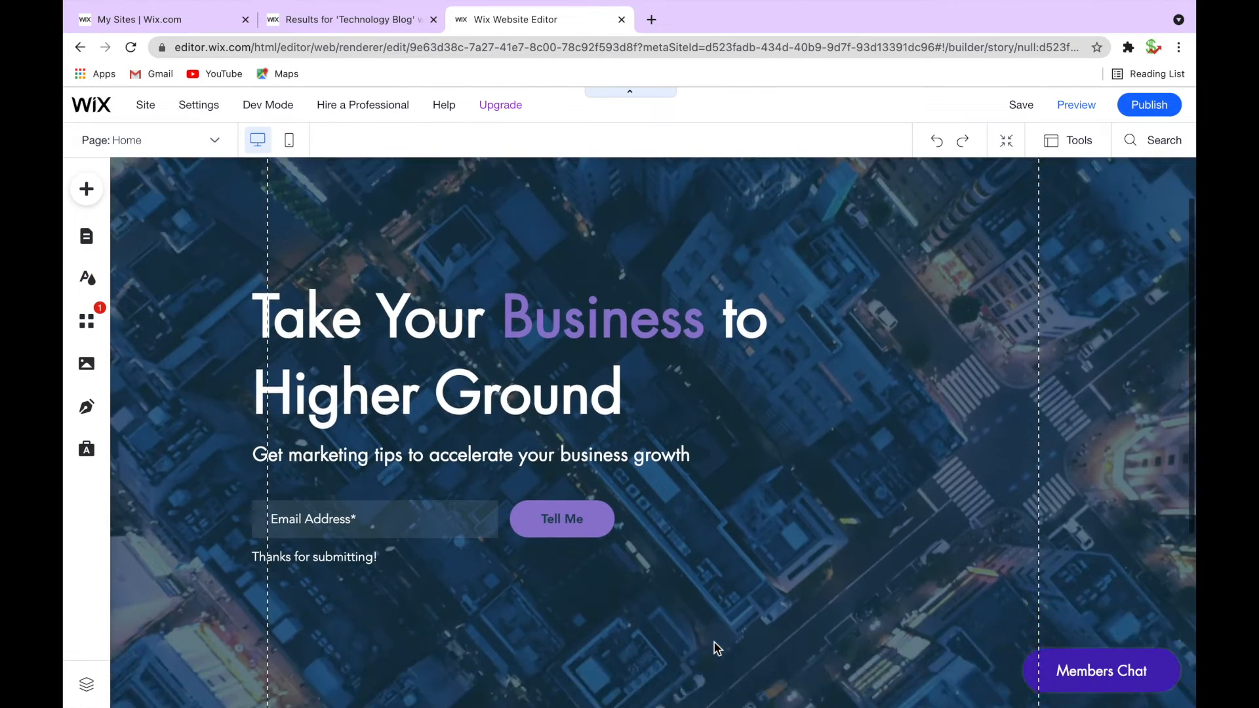
# Step: Review the Home page with its new background from header to footer, and briefly check the site design overview
pyautogui.scroll(-4, 716, 648)
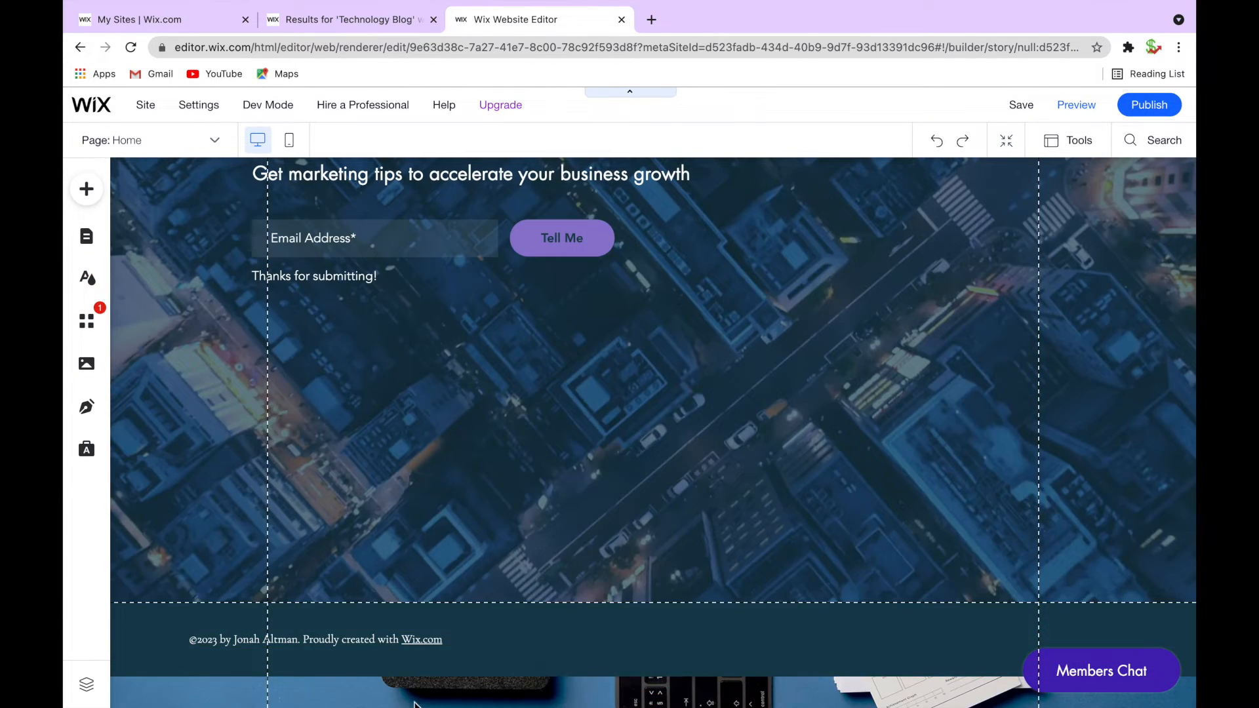
pyautogui.scroll(1, 429, 524)
pyautogui.click(86, 278)
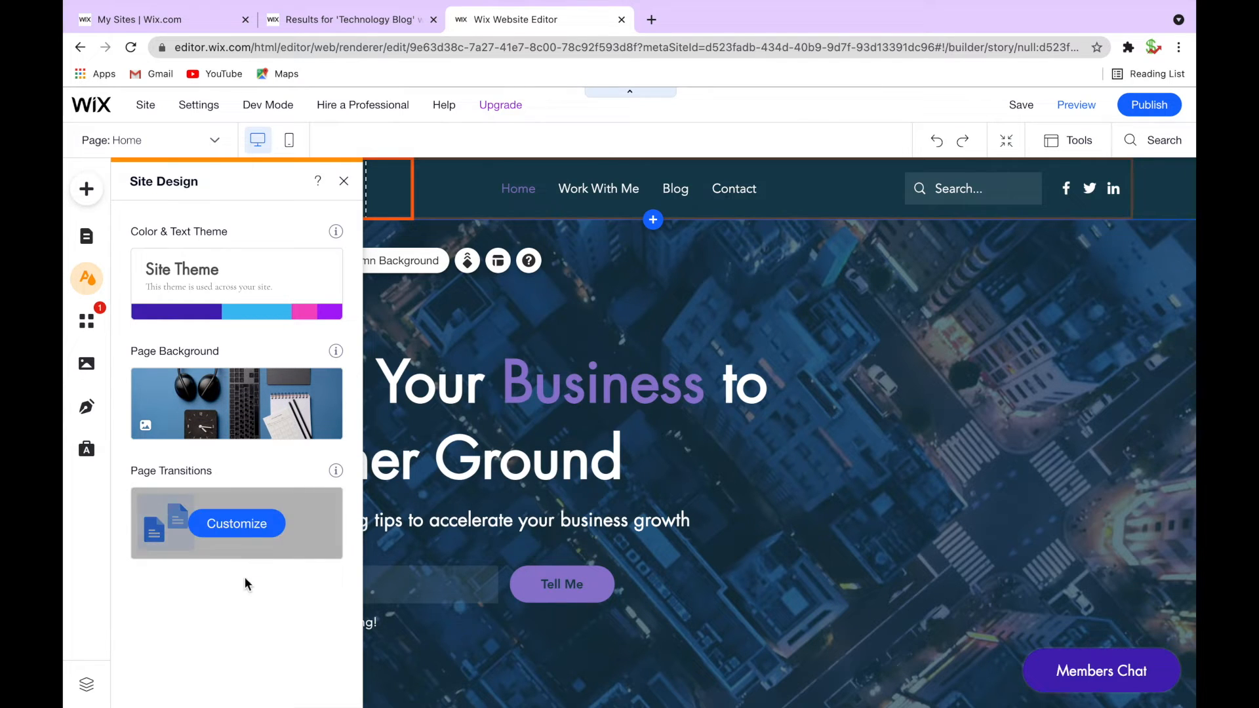
pyautogui.click(343, 182)
pyautogui.scroll(-5, 275, 620)
pyautogui.scroll(3, 402, 480)
pyautogui.scroll(3, 402, 479)
pyautogui.scroll(-10, 394, 482)
pyautogui.scroll(10, 387, 483)
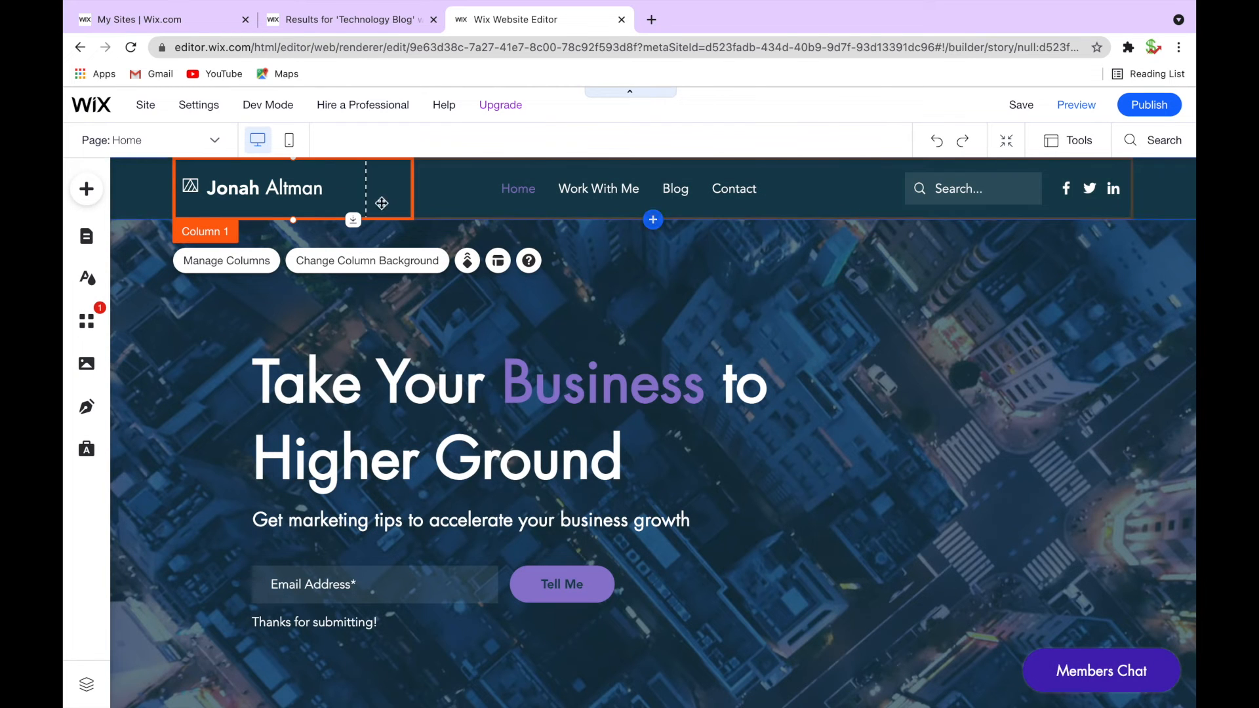
pyautogui.scroll(-5, 138, 202)
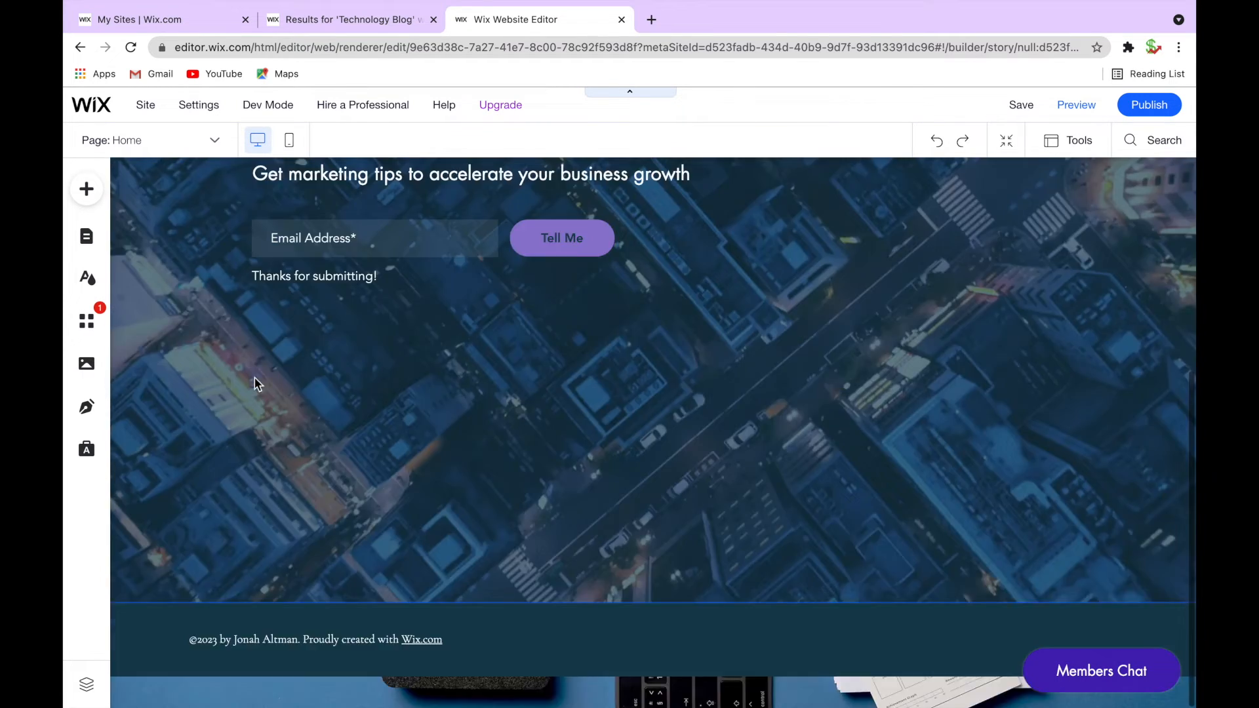
pyautogui.scroll(5, 145, 200)
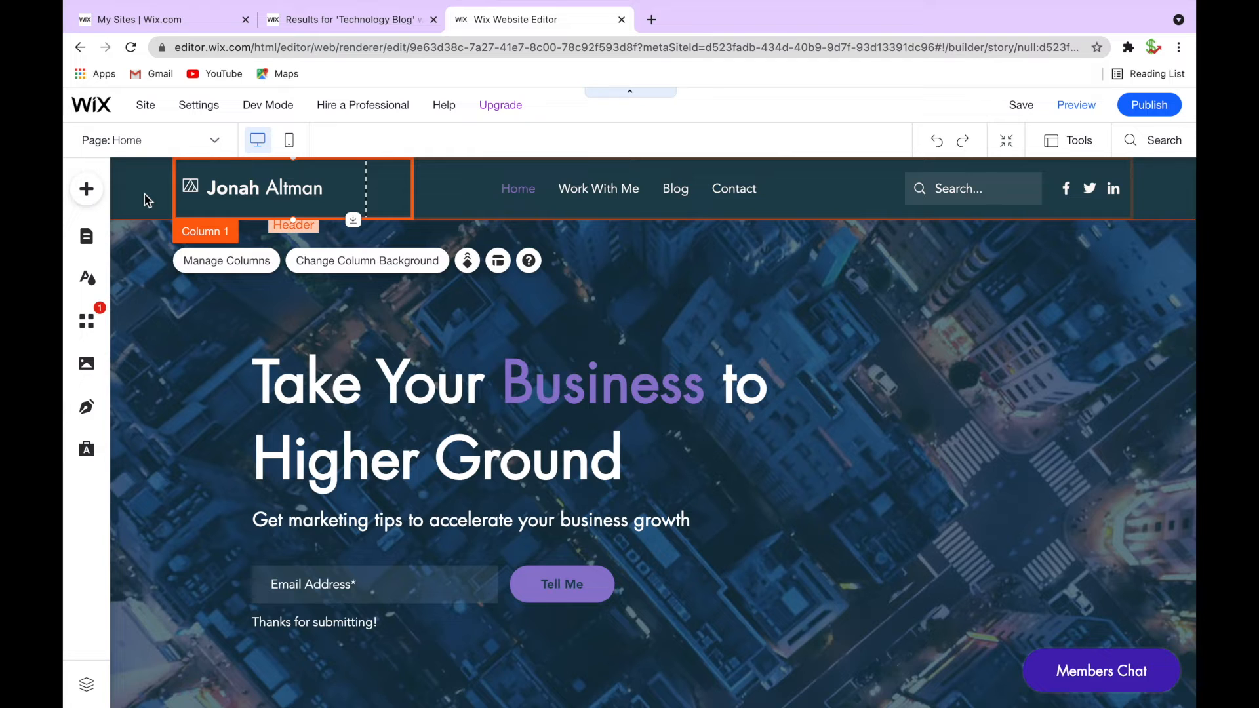
# Step: Browse the preset header designs and customize the header's background fill with the dark purple theme color #2F157A
pyautogui.click(145, 202)
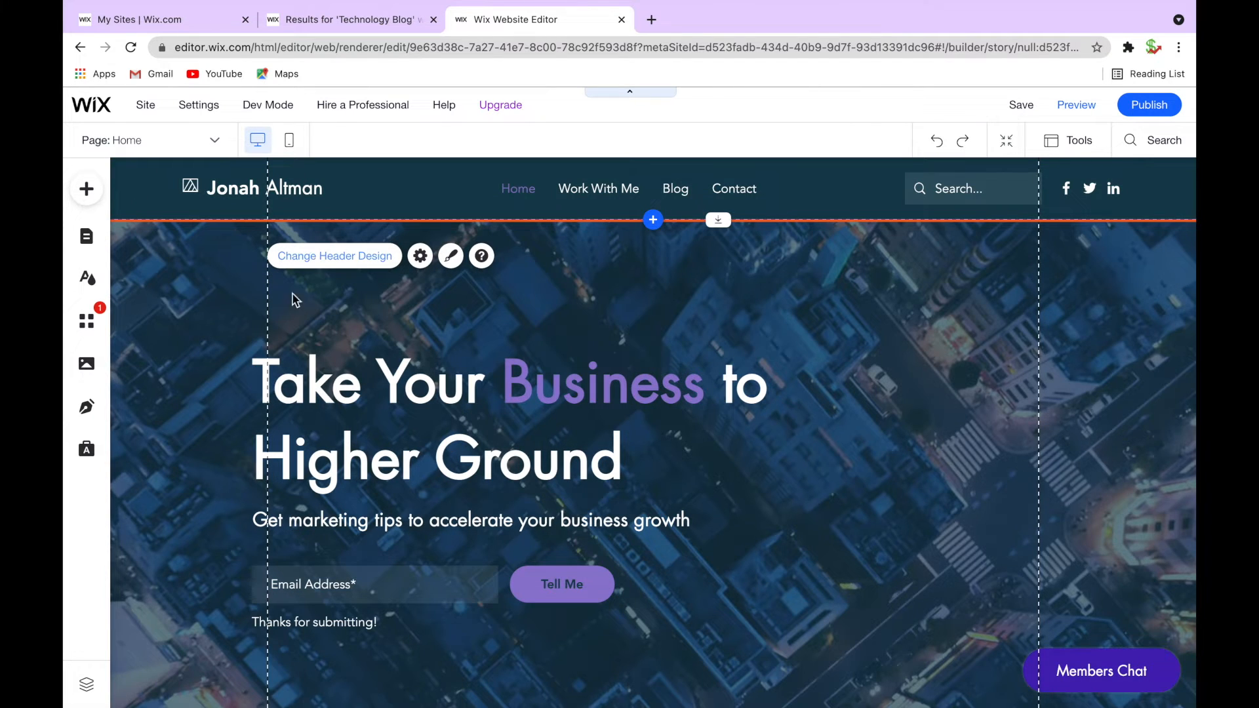
pyautogui.click(328, 255)
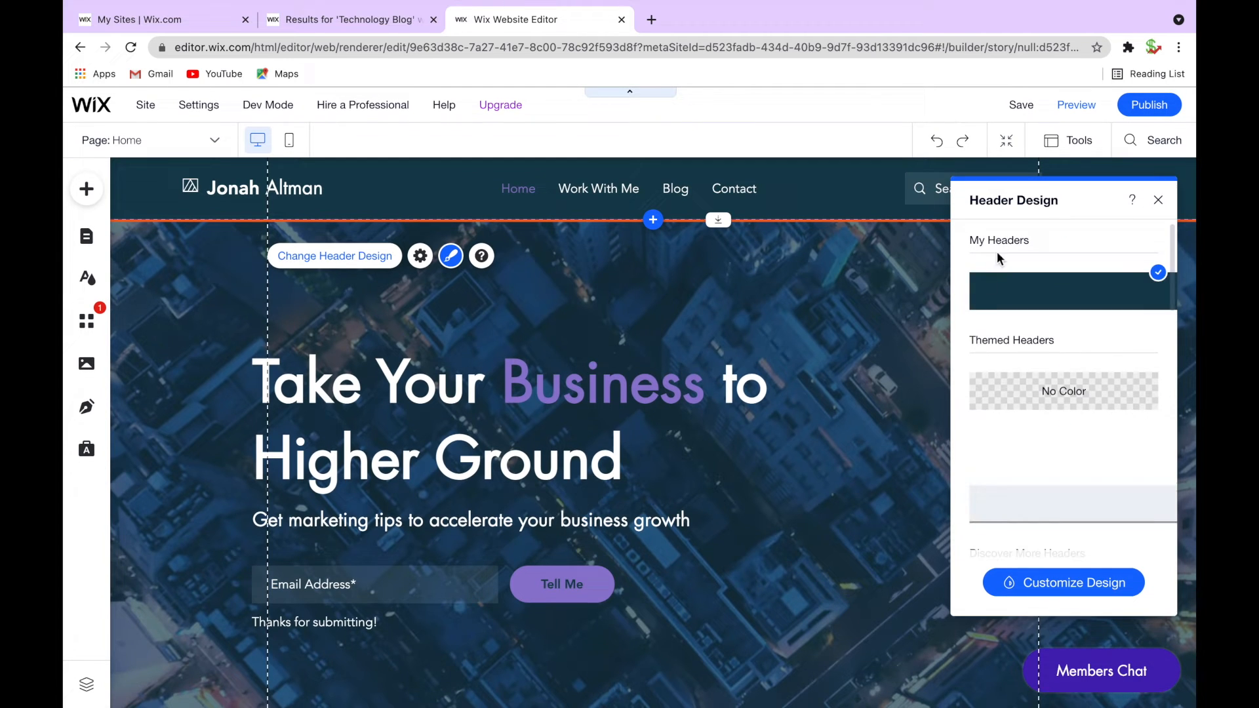
pyautogui.scroll(-3, 1056, 367)
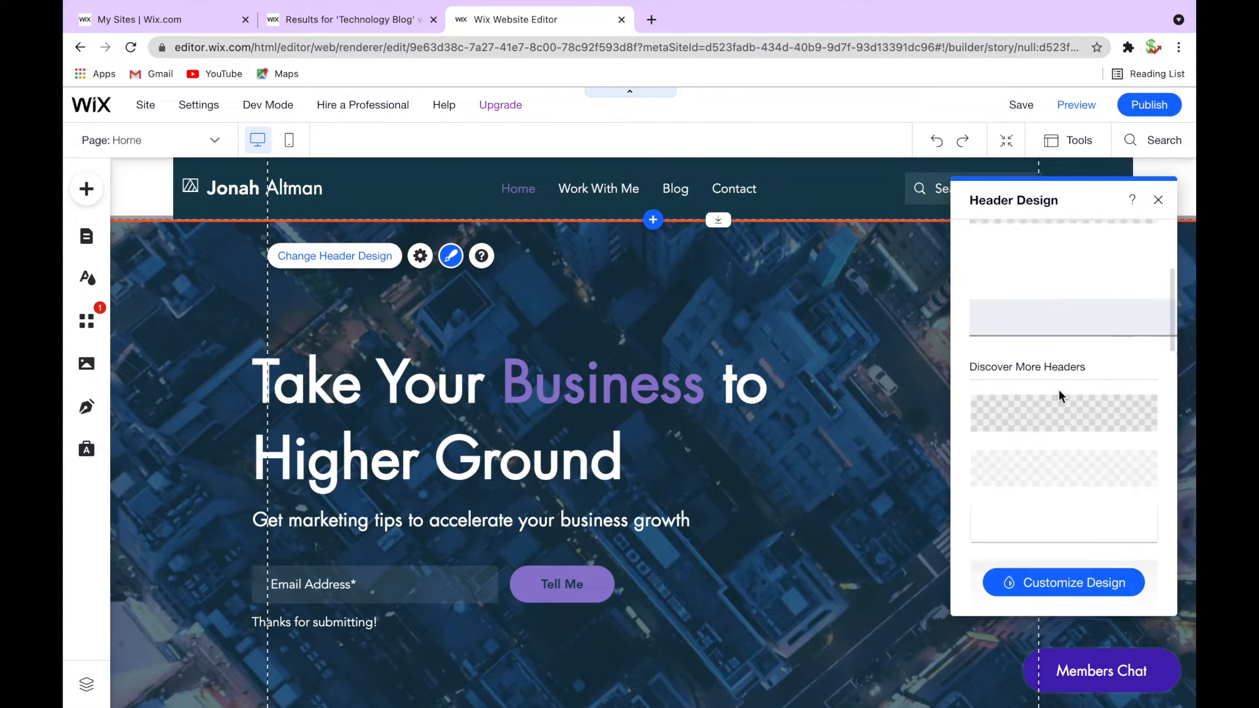
pyautogui.scroll(-5, 1060, 395)
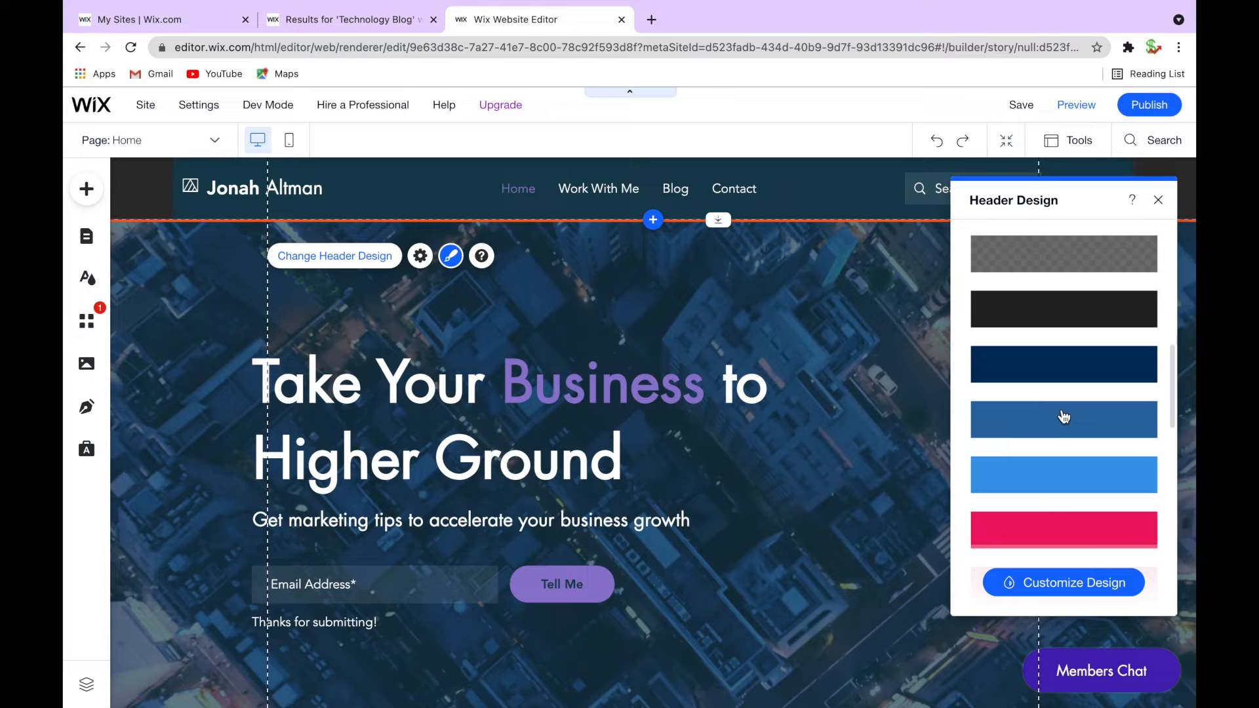
pyautogui.scroll(-10, 1058, 400)
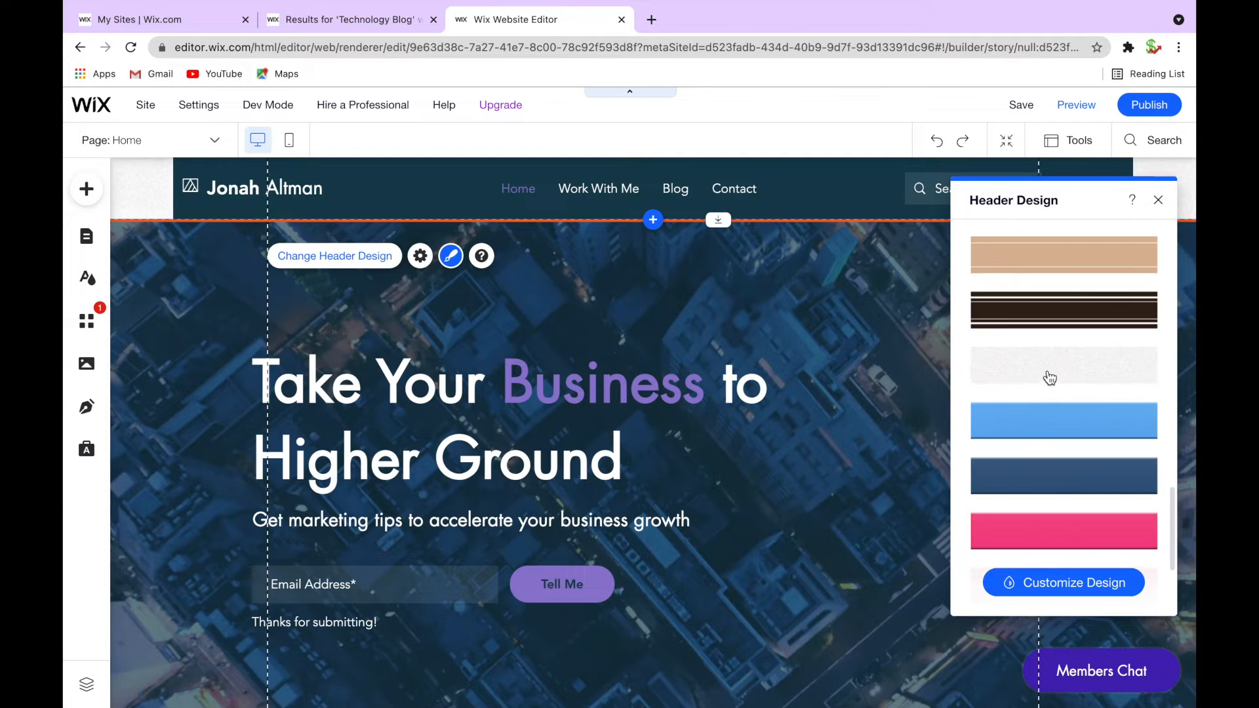
pyautogui.scroll(15, 1049, 375)
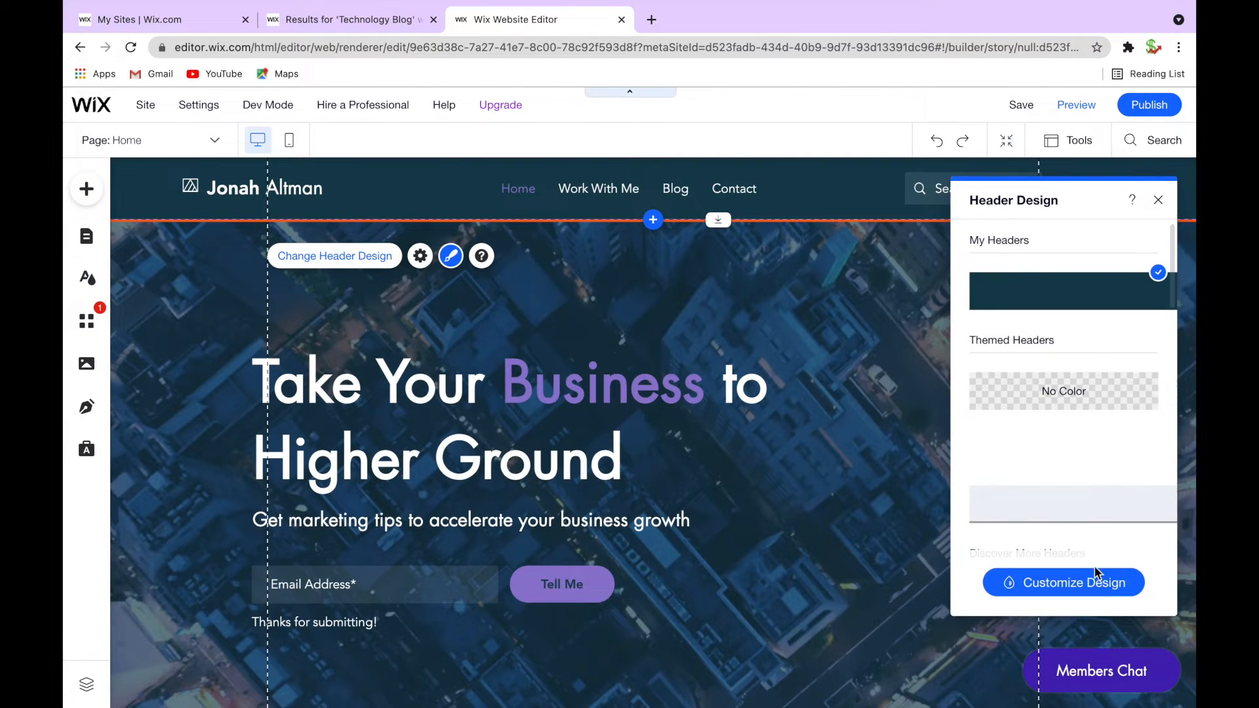
pyautogui.click(1050, 590)
pyautogui.click(1010, 318)
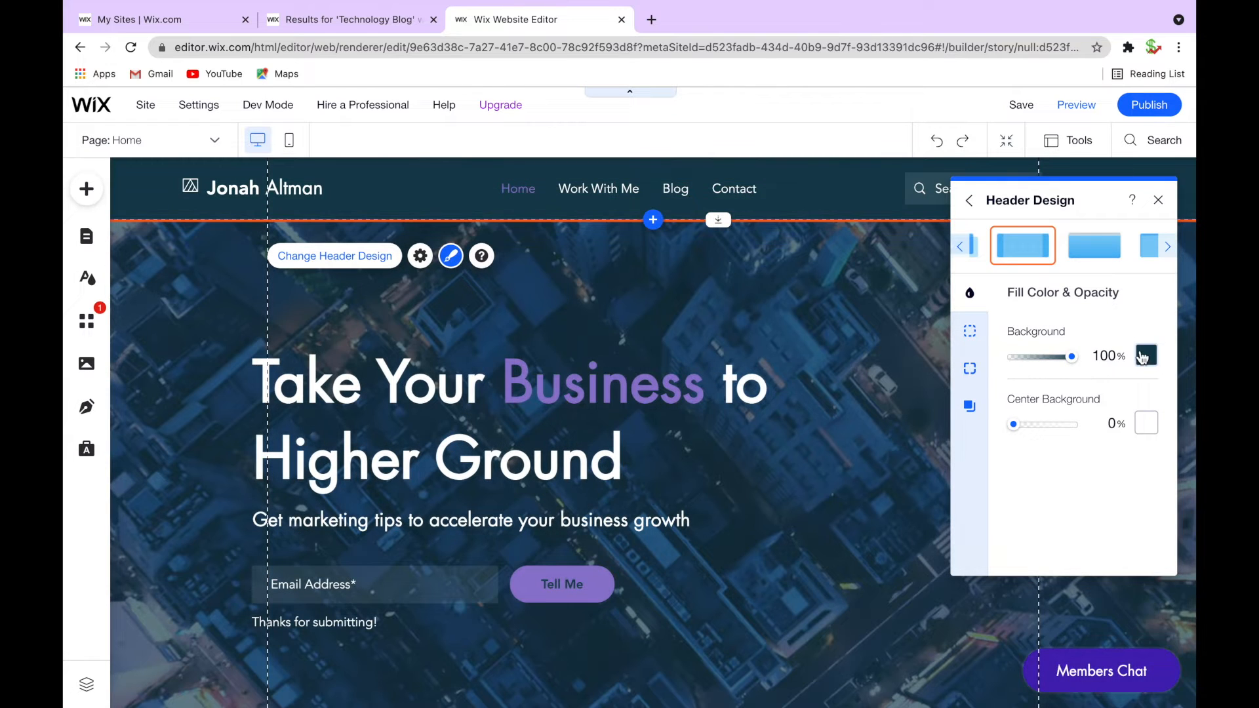
pyautogui.click(1146, 354)
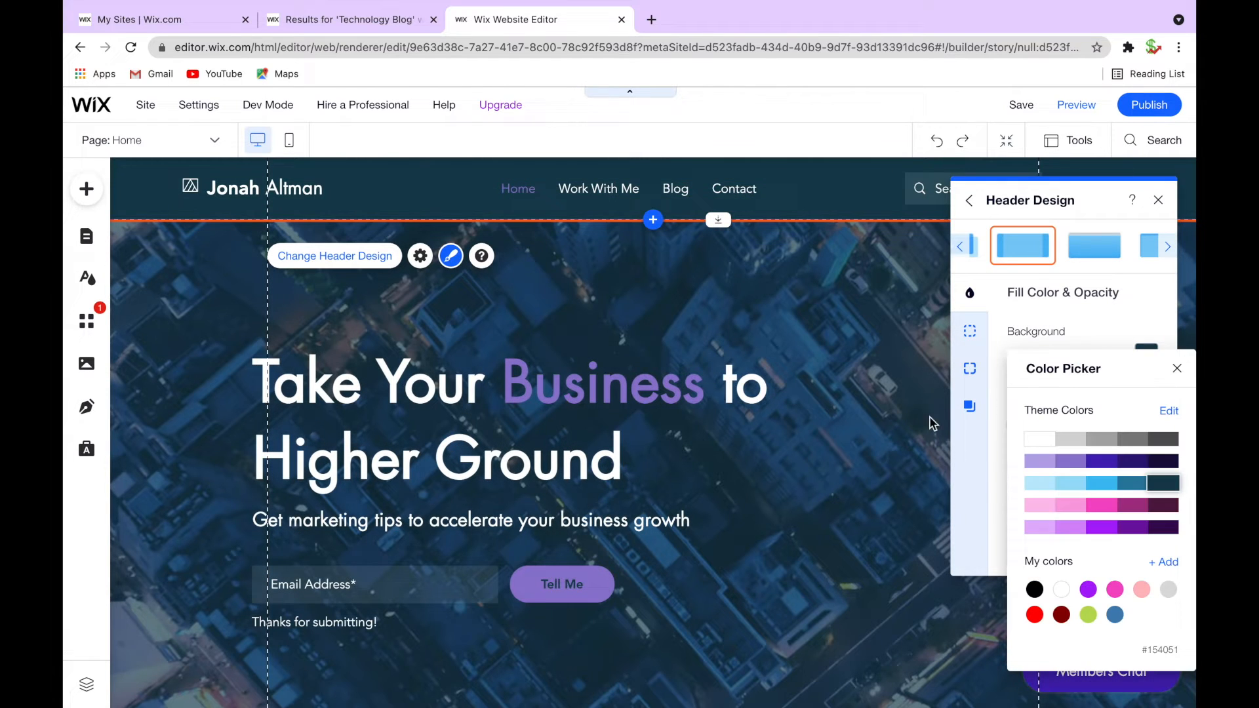
pyautogui.click(1114, 462)
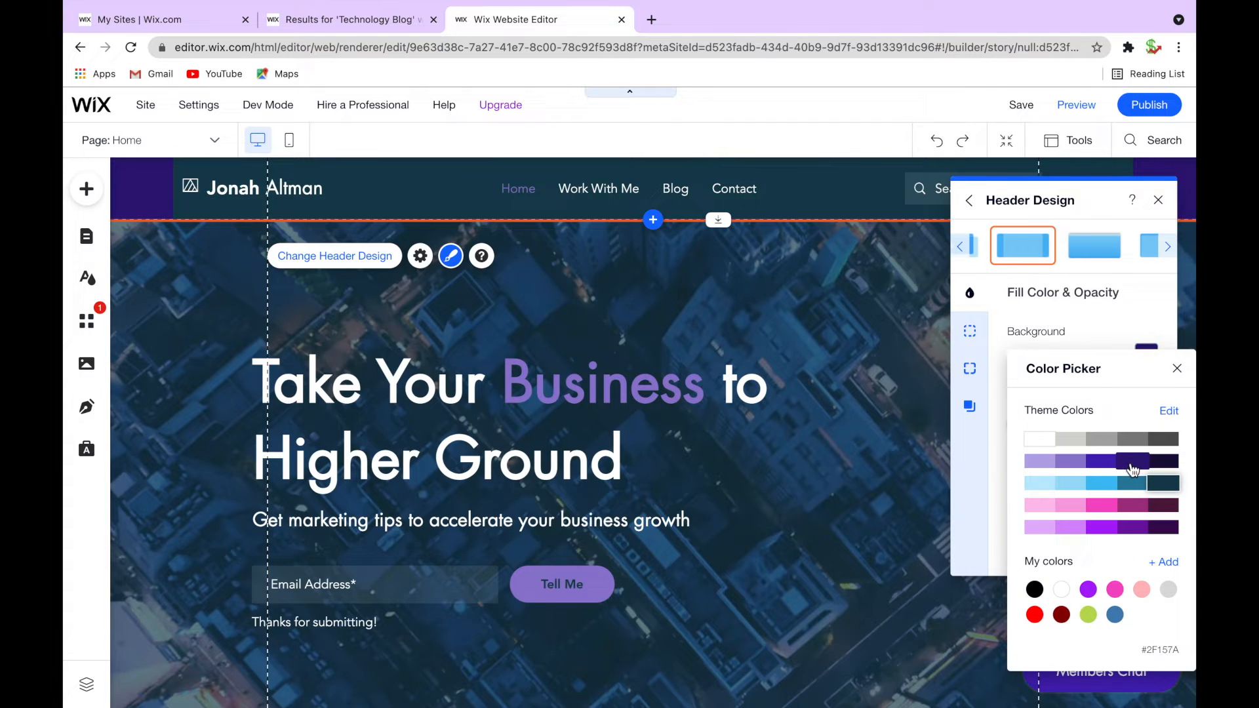
pyautogui.click(1132, 460)
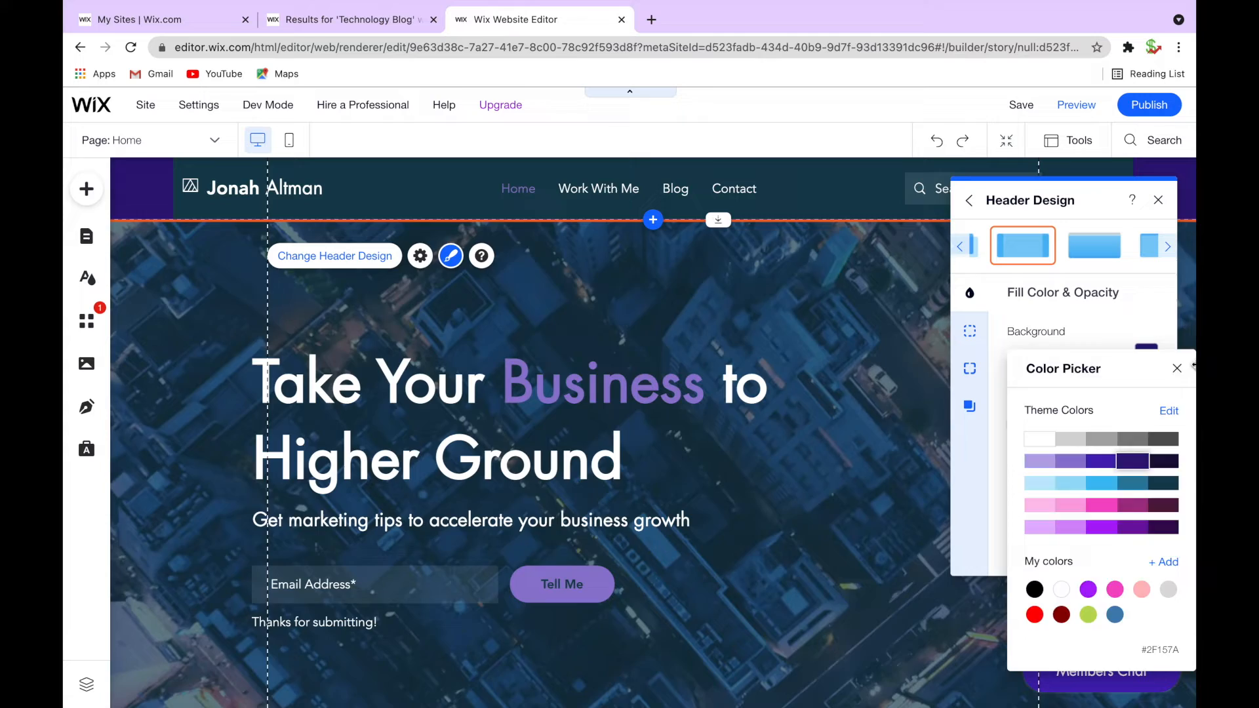
pyautogui.click(1177, 368)
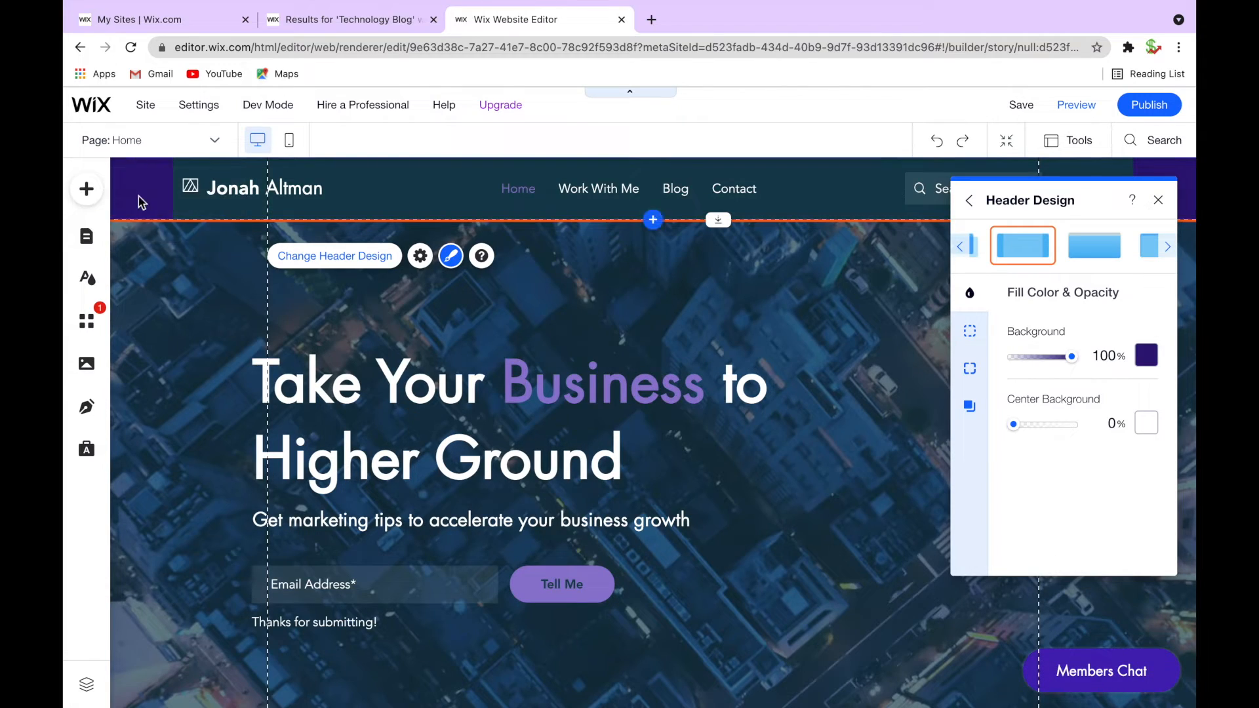
# Step: Change the background of the header's logo column to the dark purple theme color #2F157A
pyautogui.click(469, 188)
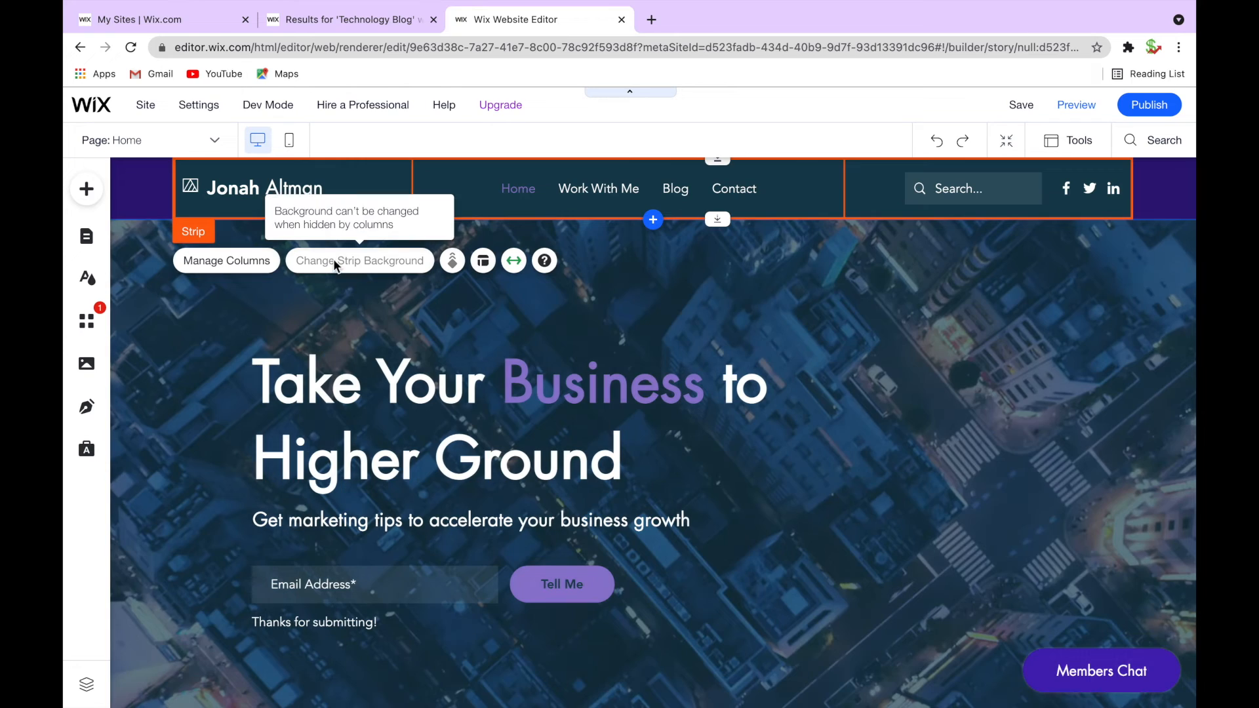
pyautogui.click(385, 198)
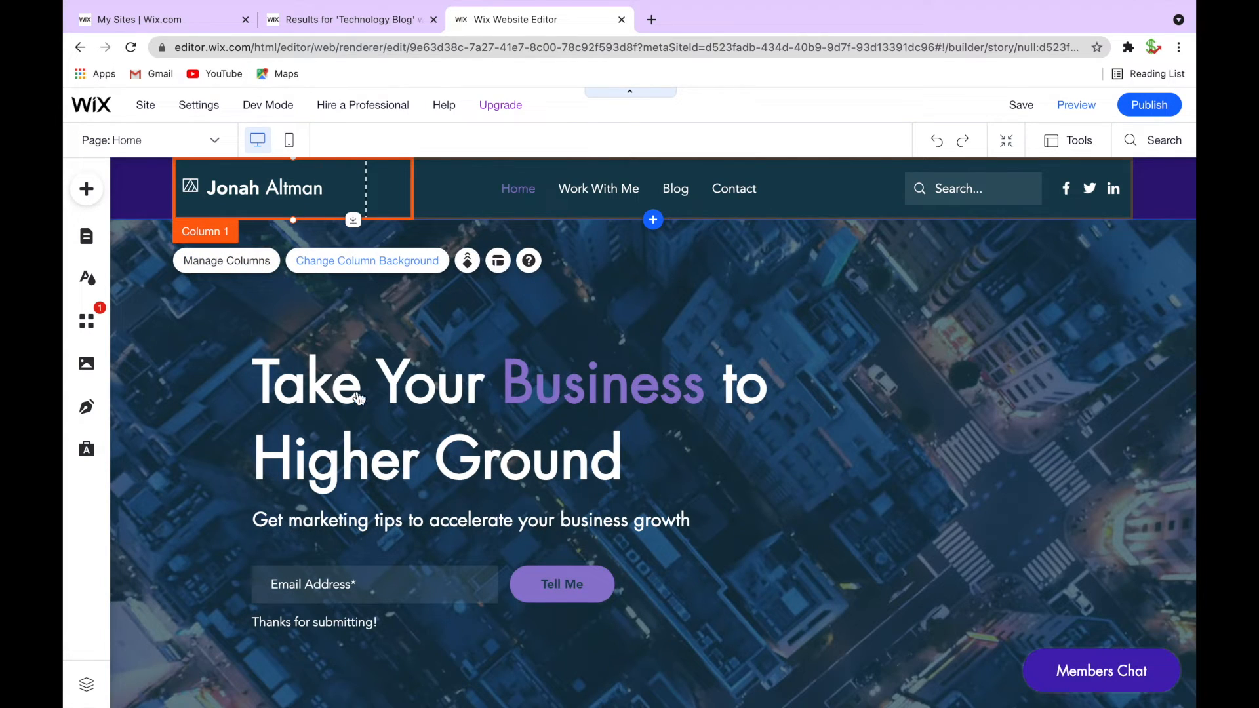
pyautogui.click(368, 261)
pyautogui.click(601, 337)
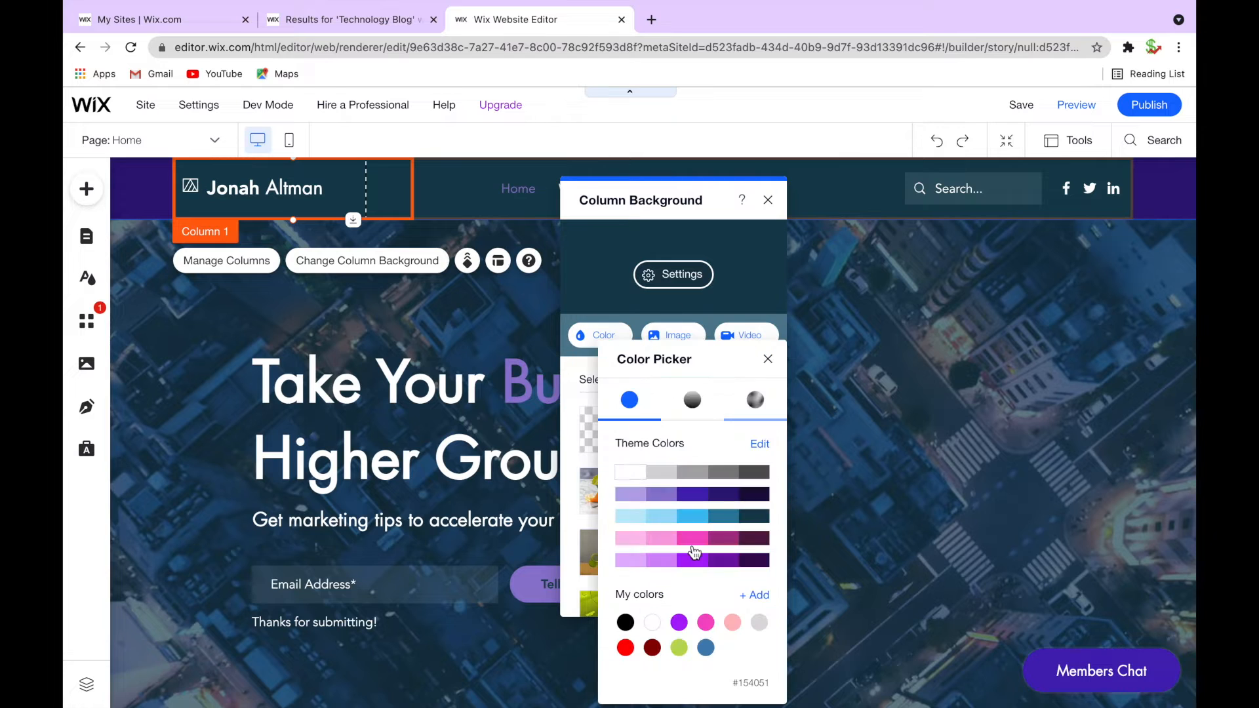
pyautogui.click(723, 493)
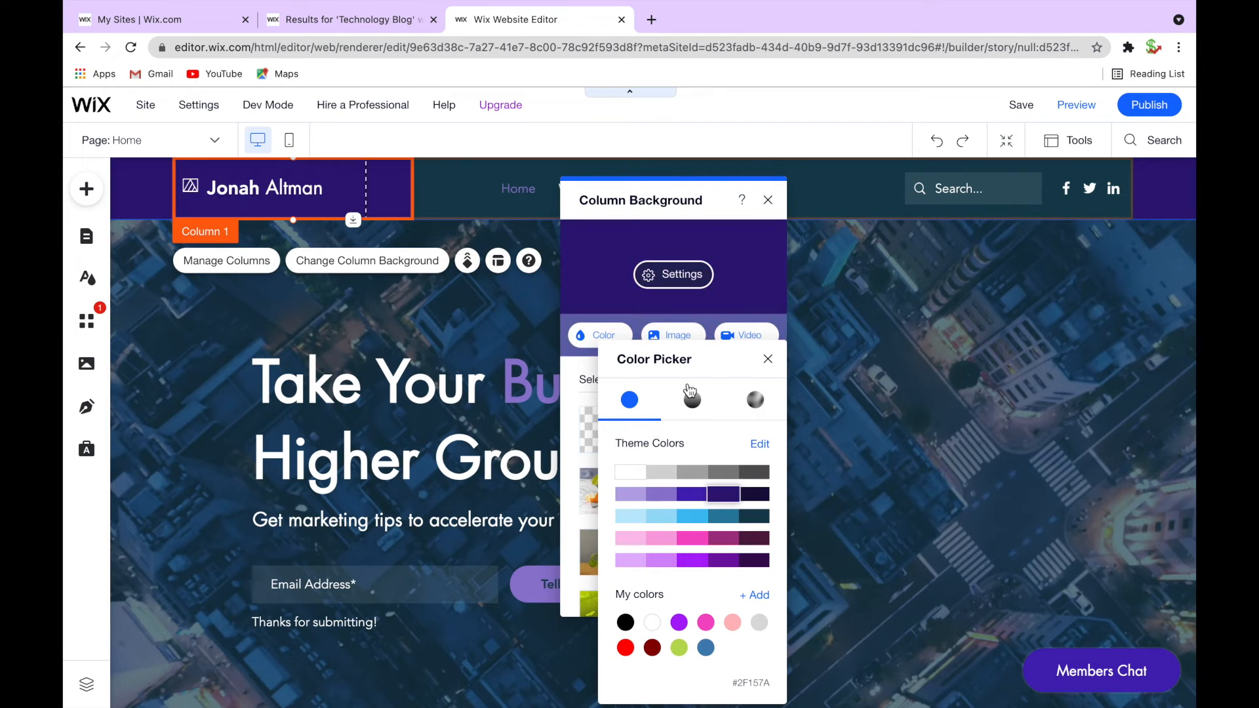
pyautogui.click(768, 359)
pyautogui.click(768, 200)
# Step: Set the background of the header's navigation menu column to the dark purple theme color #2F157A
pyautogui.click(690, 199)
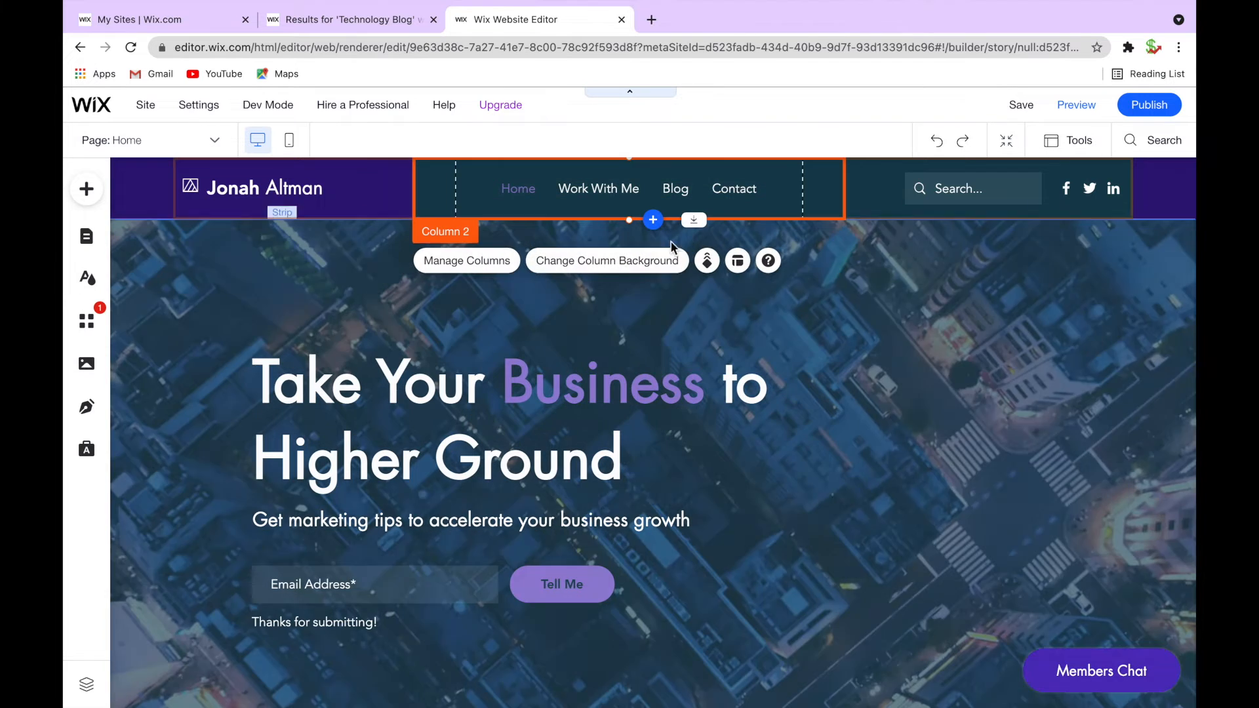
pyautogui.click(669, 258)
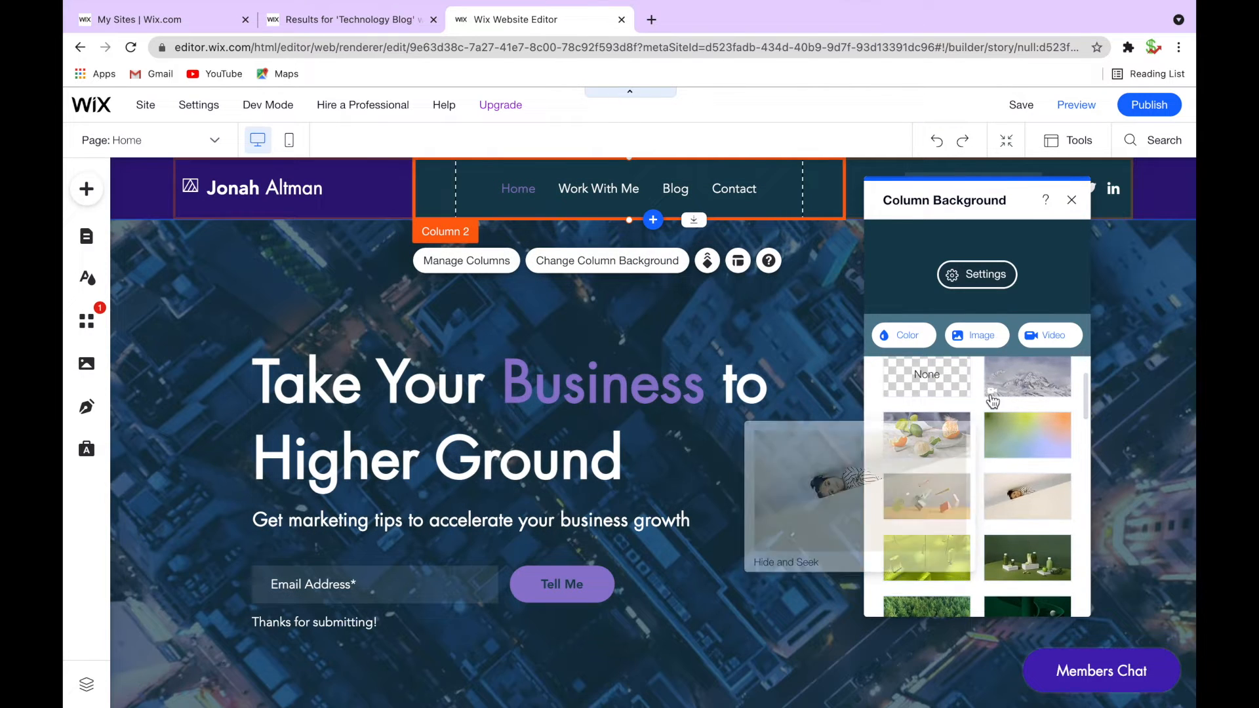
pyautogui.click(902, 335)
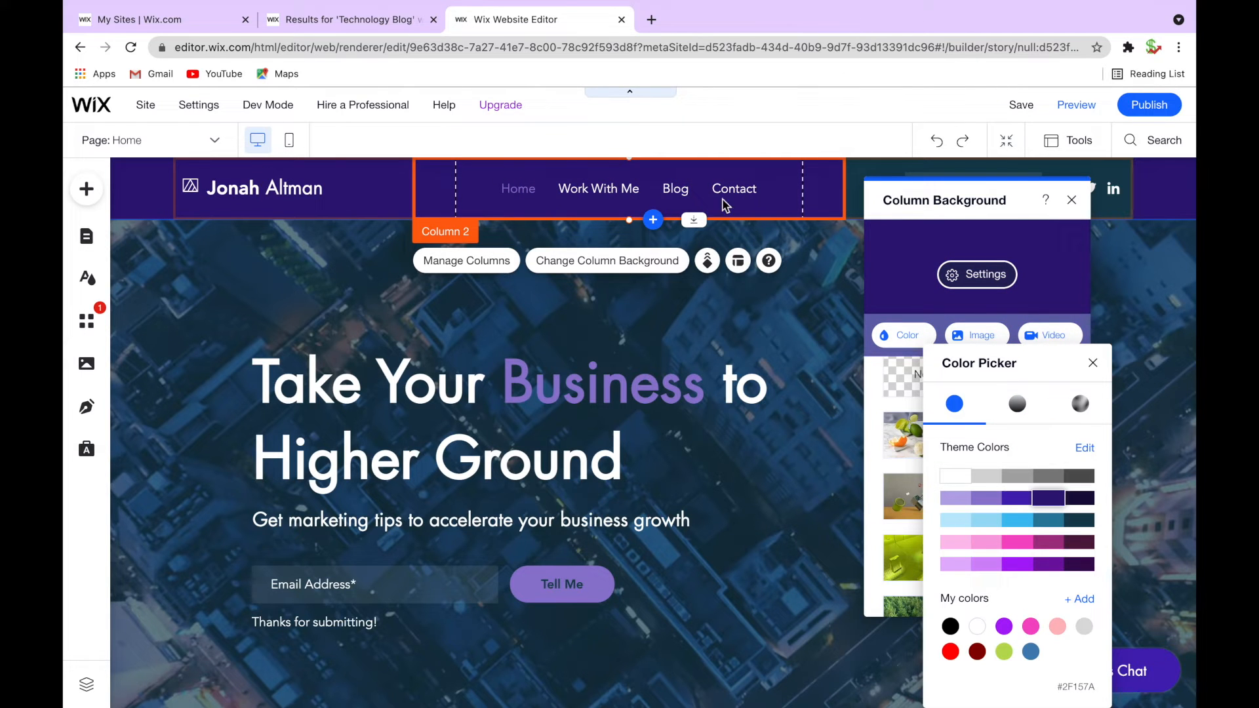
pyautogui.click(949, 226)
pyautogui.click(1071, 199)
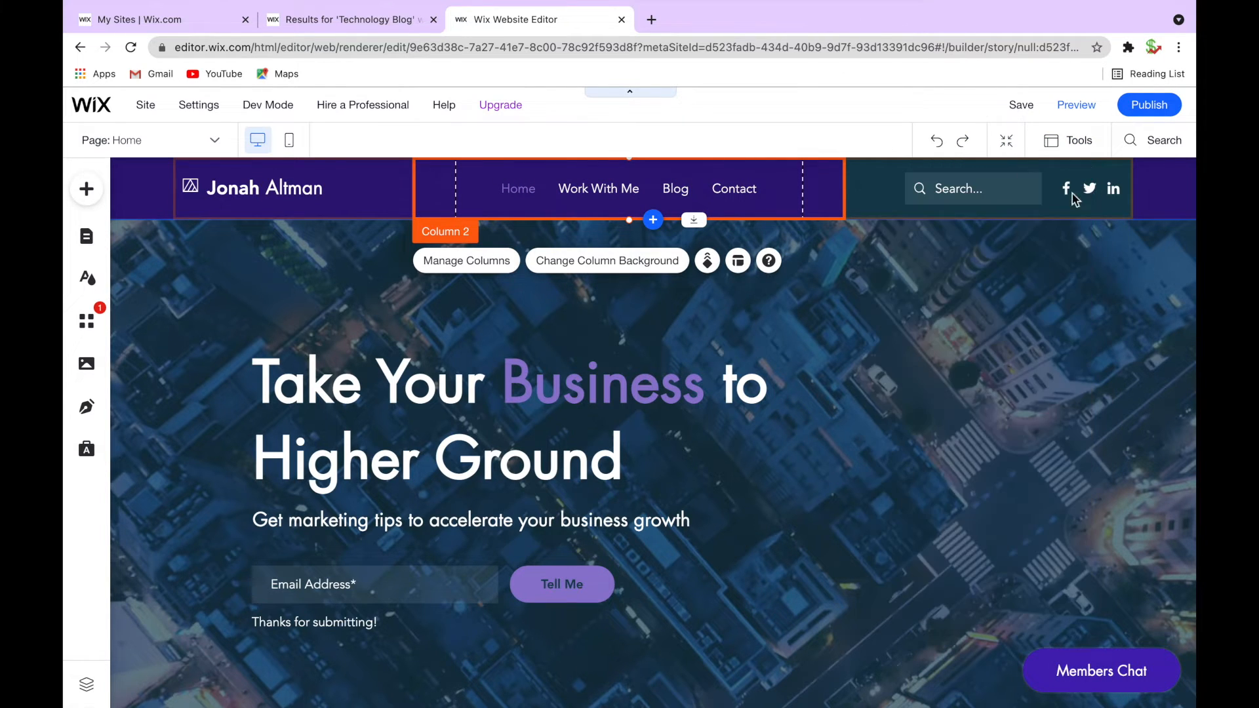
# Step: Give the header column with the search bar and social icons the same dark purple theme background
pyautogui.click(877, 204)
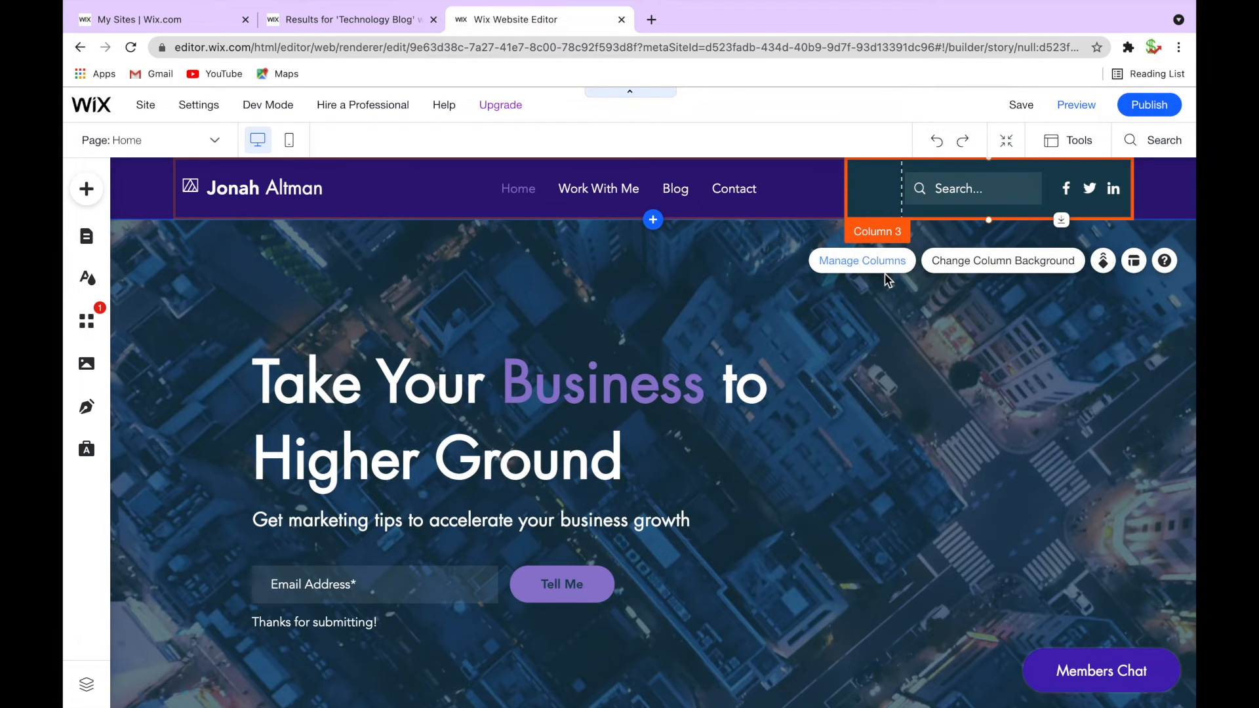
pyautogui.click(990, 262)
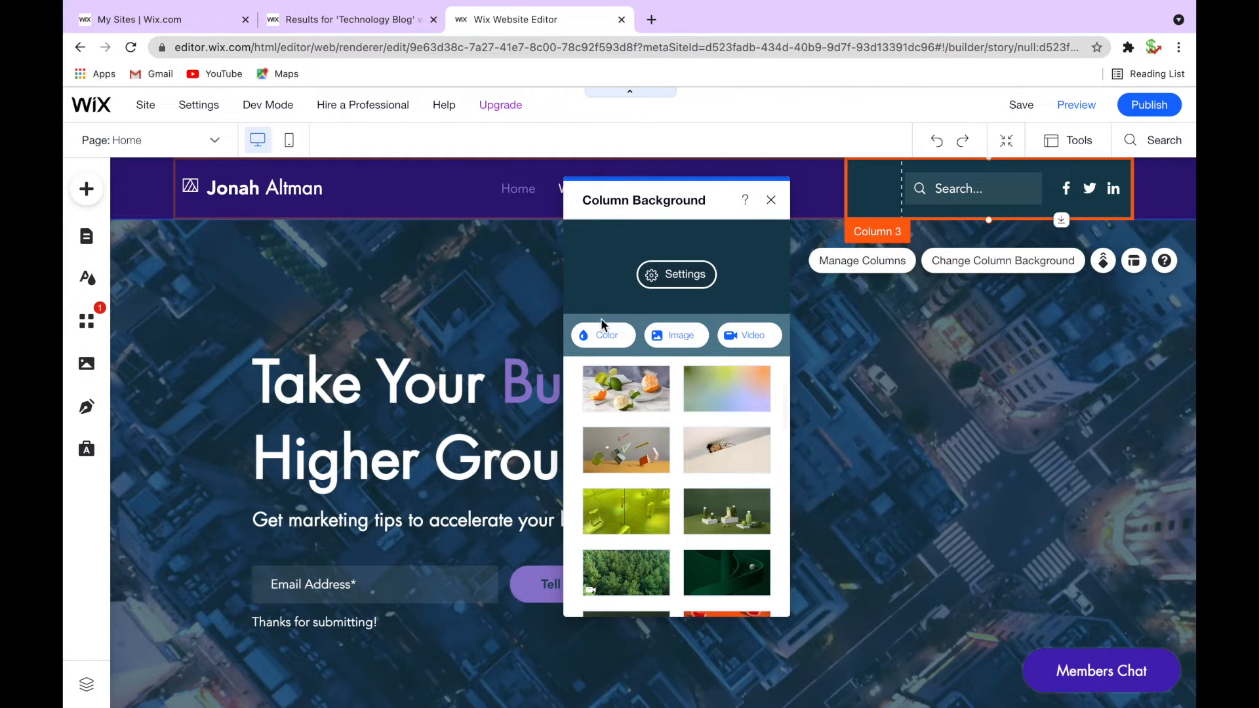
pyautogui.click(583, 334)
pyautogui.click(730, 481)
pyautogui.click(772, 204)
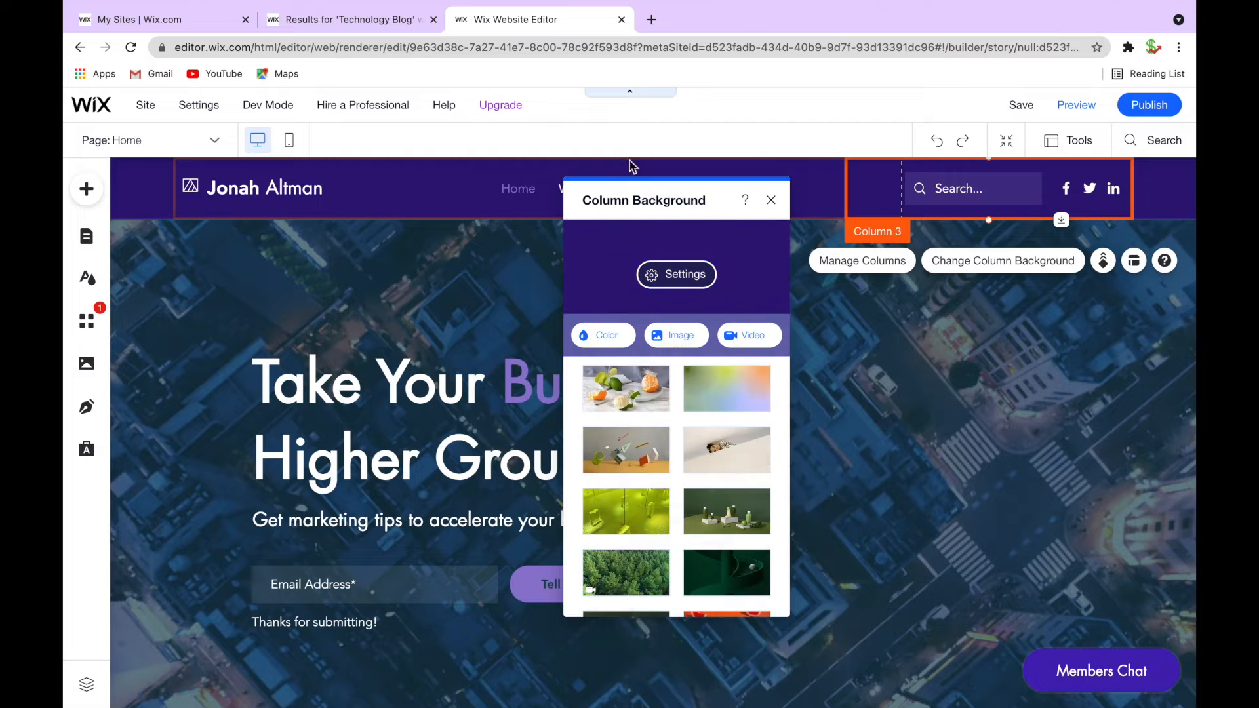
pyautogui.click(771, 200)
pyautogui.scroll(-1, 262, 206)
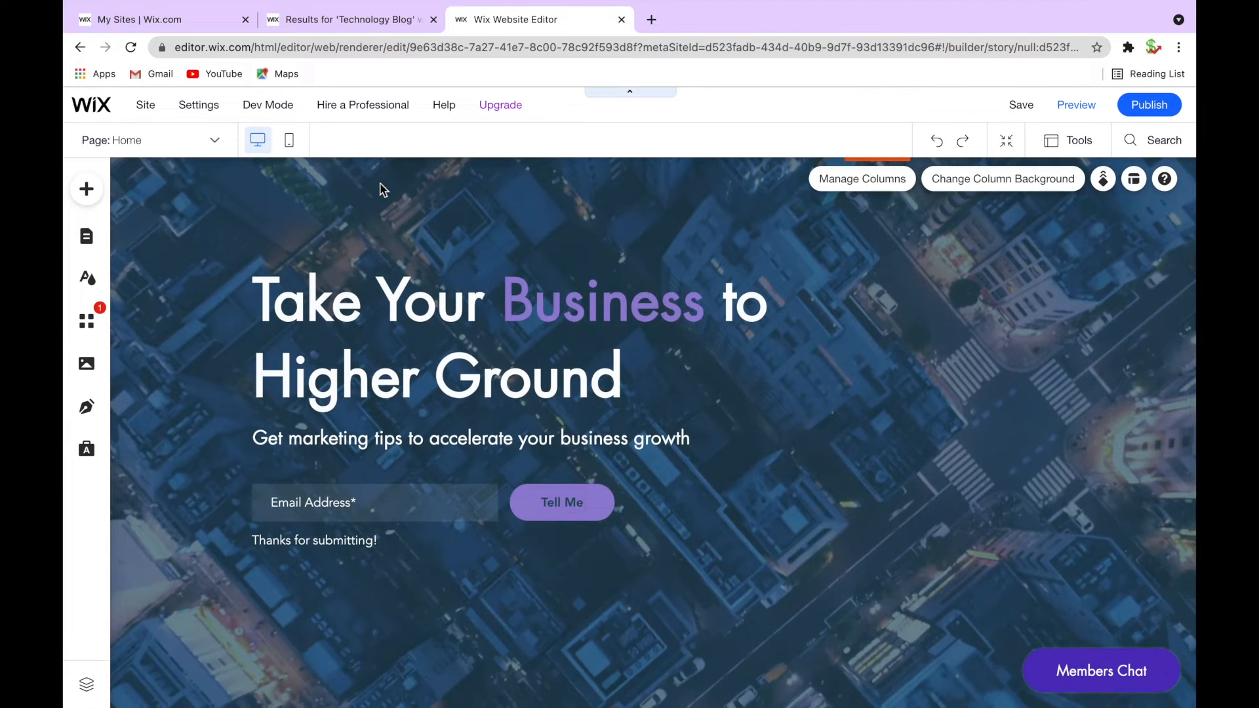
pyautogui.scroll(1, 383, 190)
pyautogui.click(642, 268)
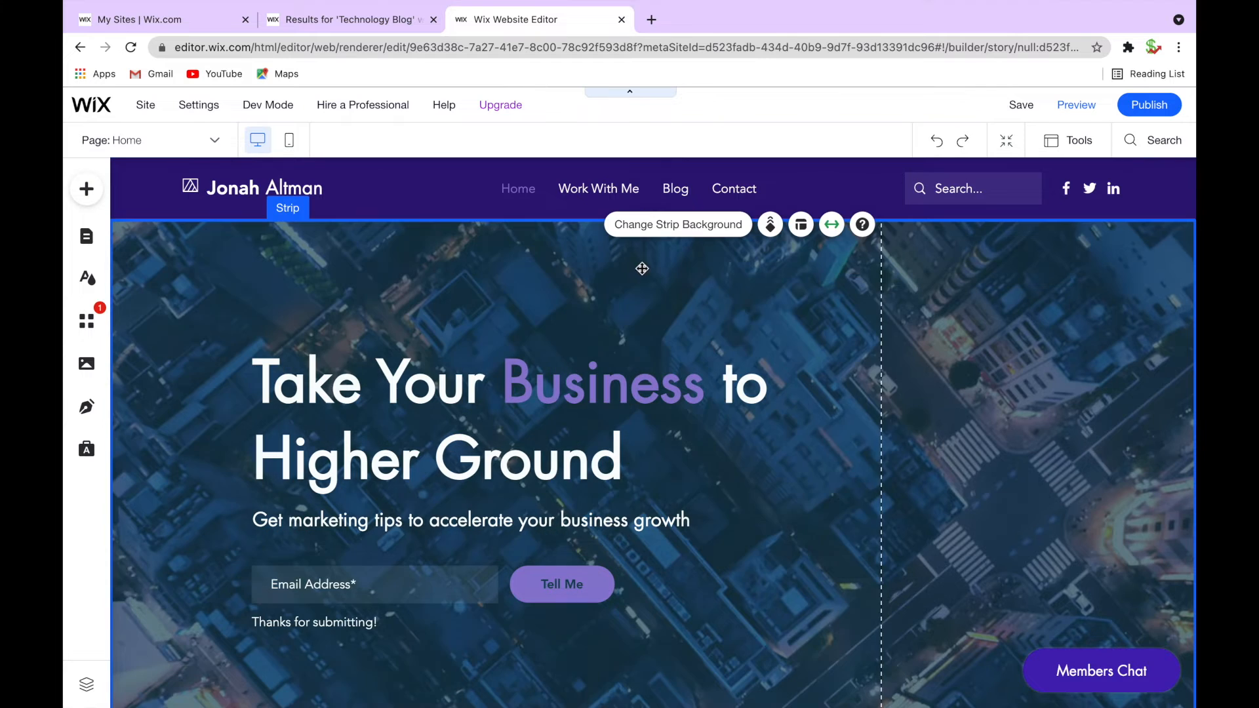
pyautogui.click(944, 405)
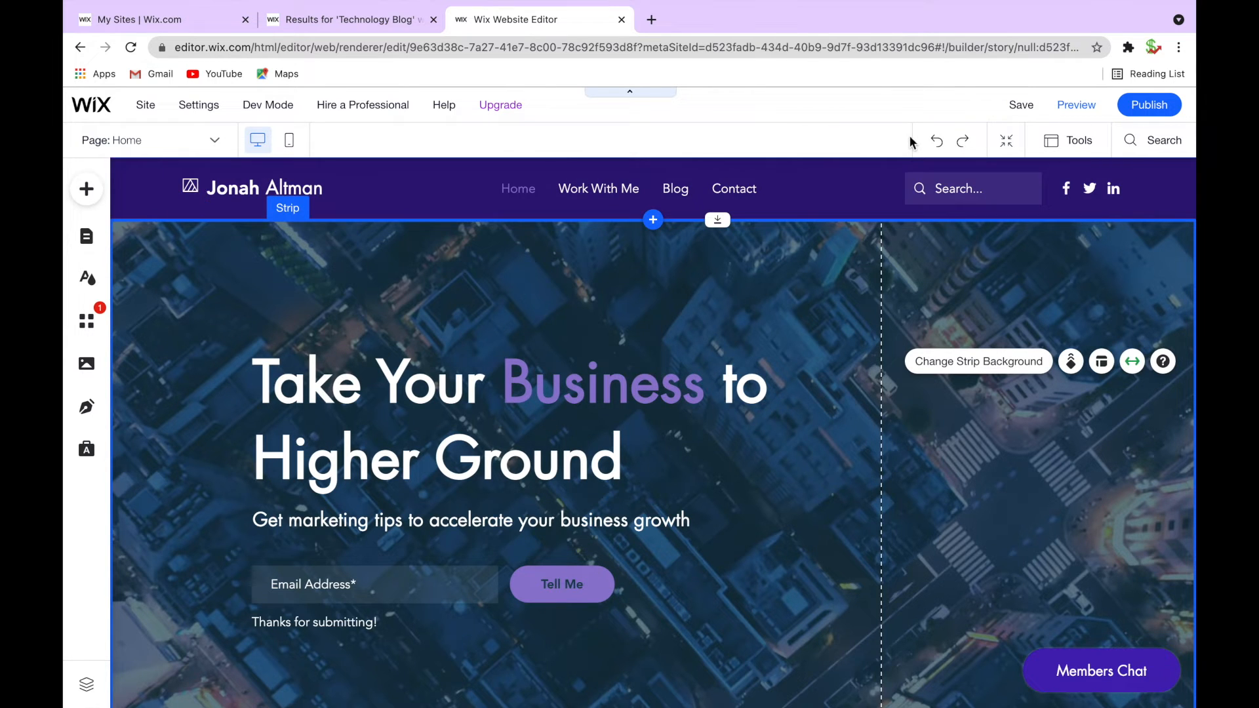
# Step: Browse replacement artwork for the header's logo icon and upload teentechielogo.jpeg to the site files
pyautogui.click(190, 197)
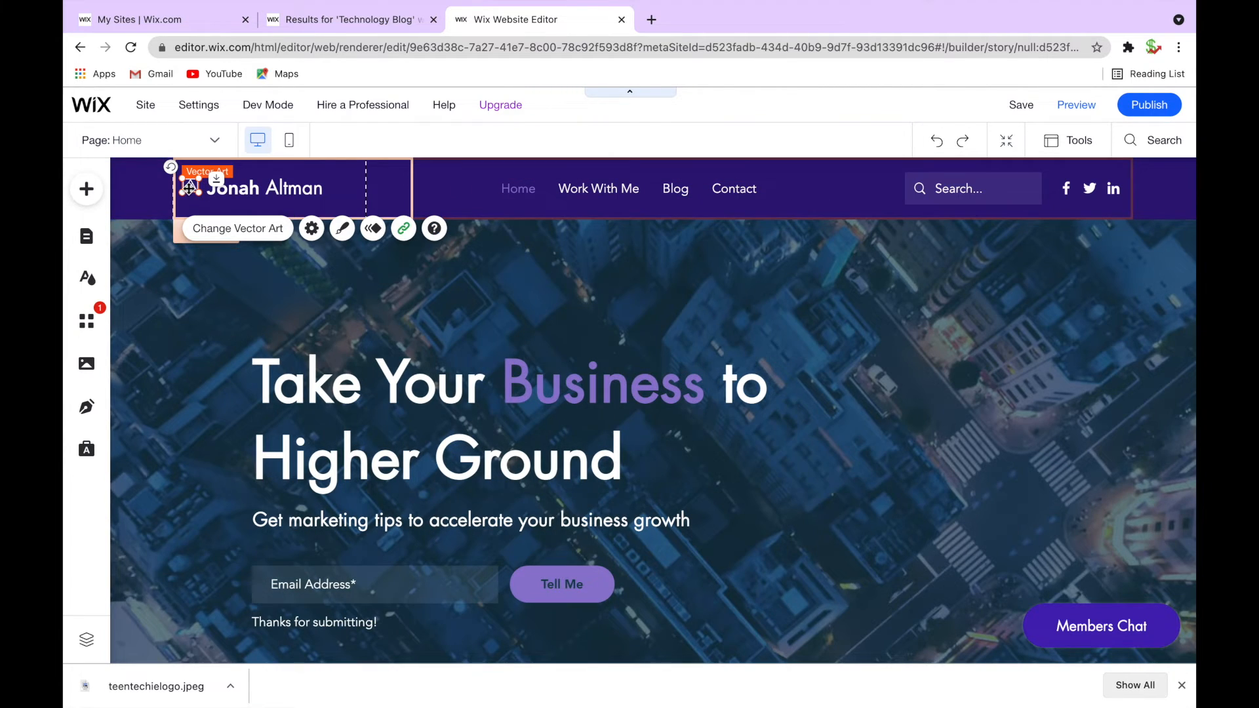
pyautogui.click(157, 281)
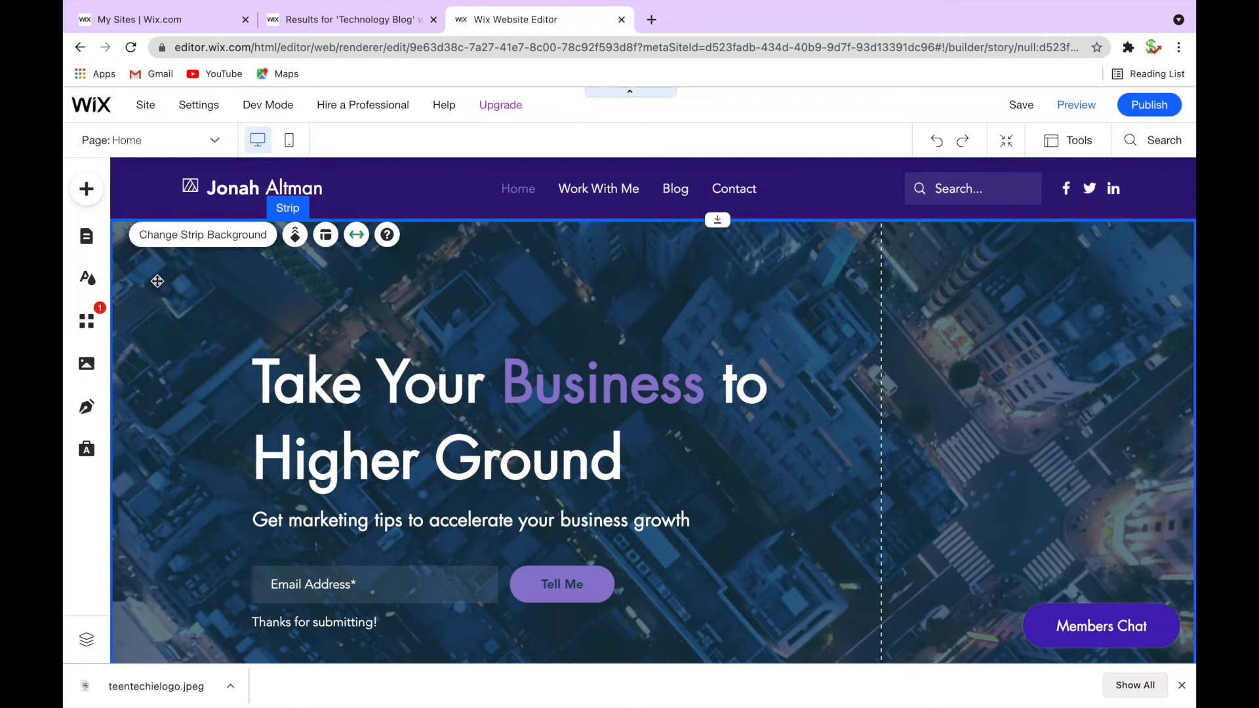
pyautogui.click(200, 193)
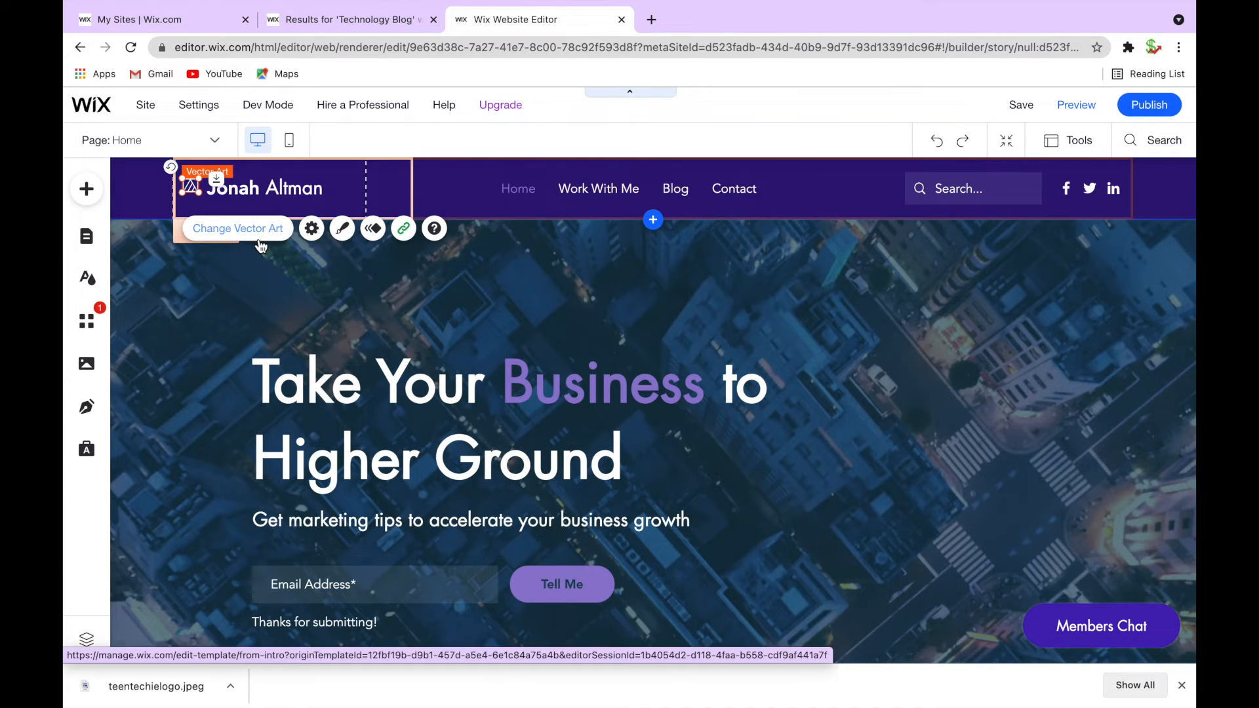
pyautogui.click(257, 233)
pyautogui.scroll(-3, 444, 463)
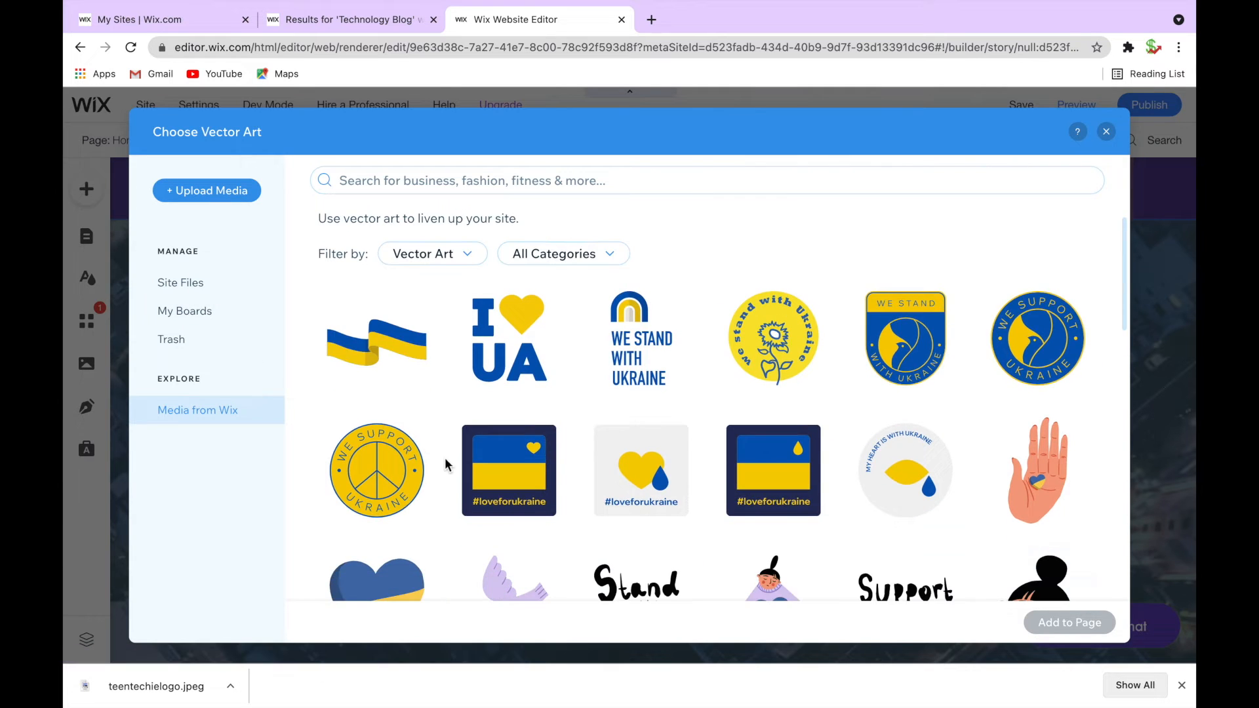
pyautogui.scroll(-10, 496, 408)
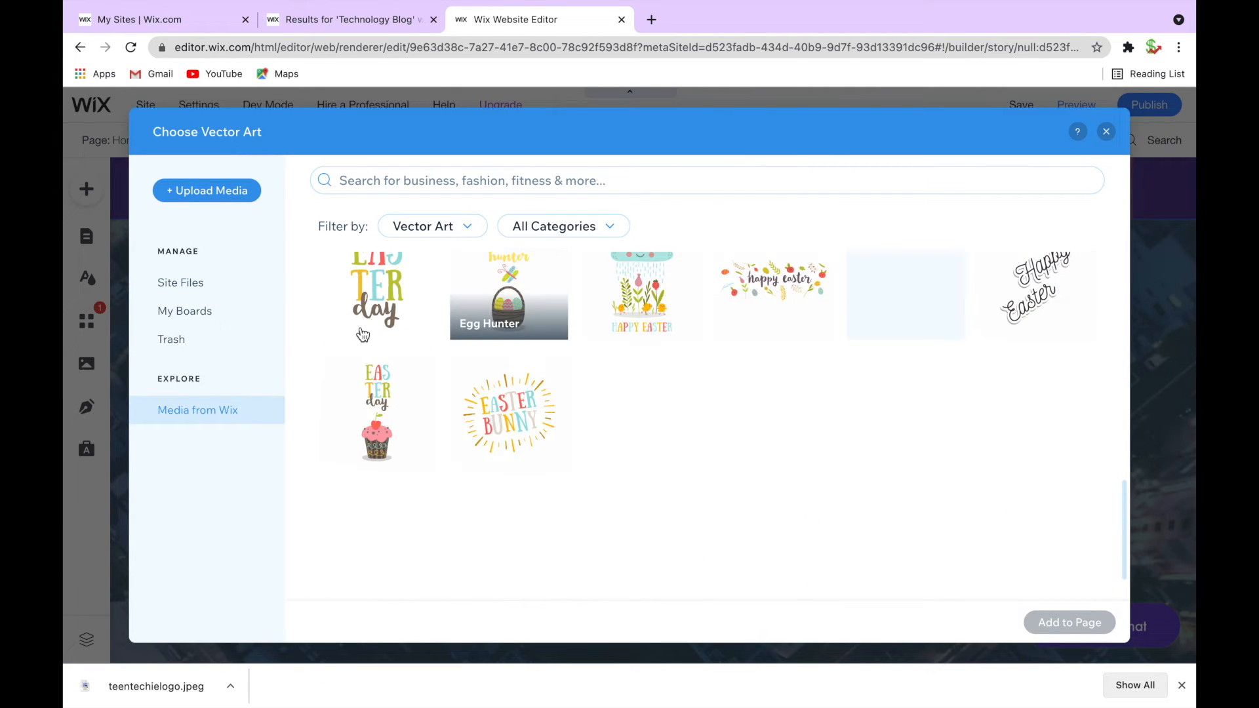
pyautogui.scroll(15, 362, 335)
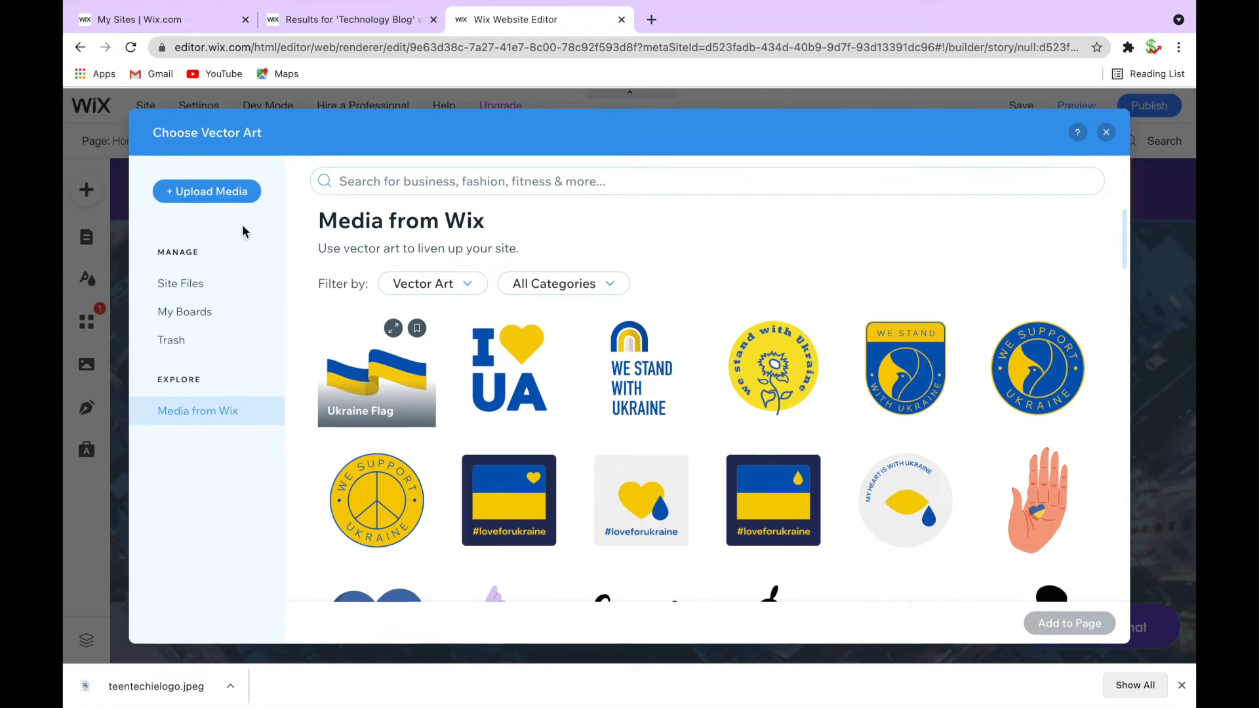
pyautogui.click(211, 193)
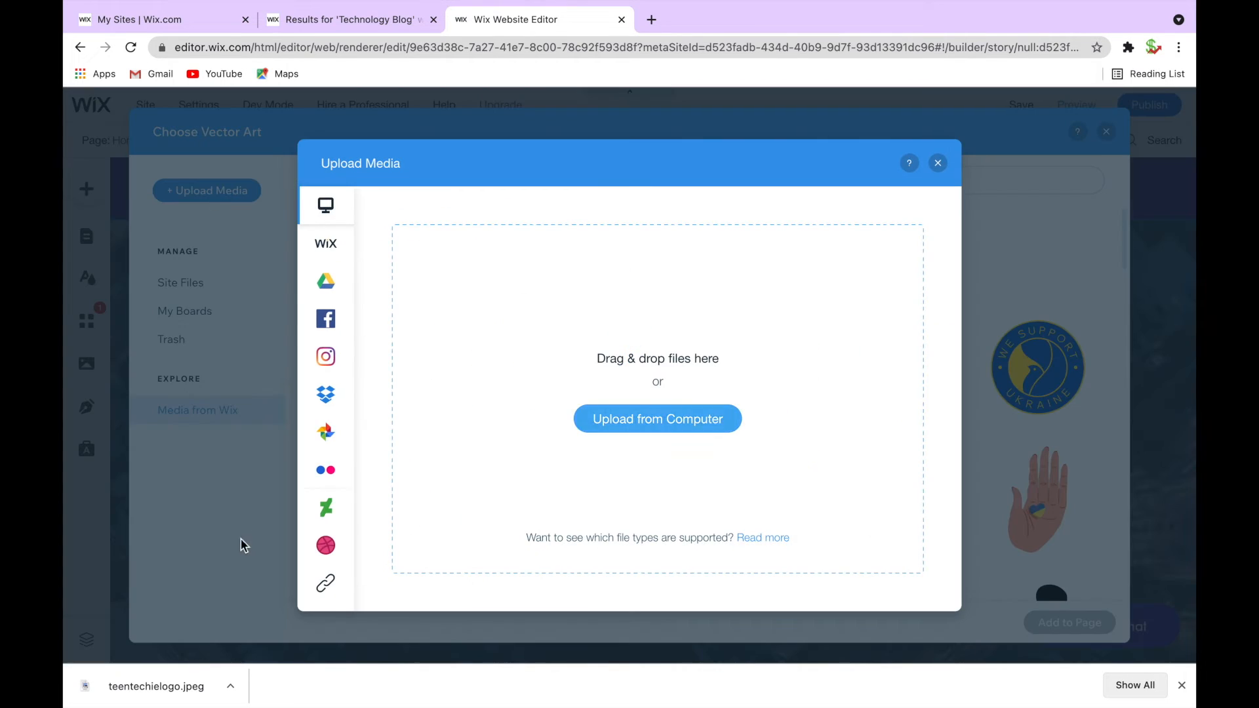
pyautogui.moveTo(191, 688); pyautogui.dragTo(613, 425)
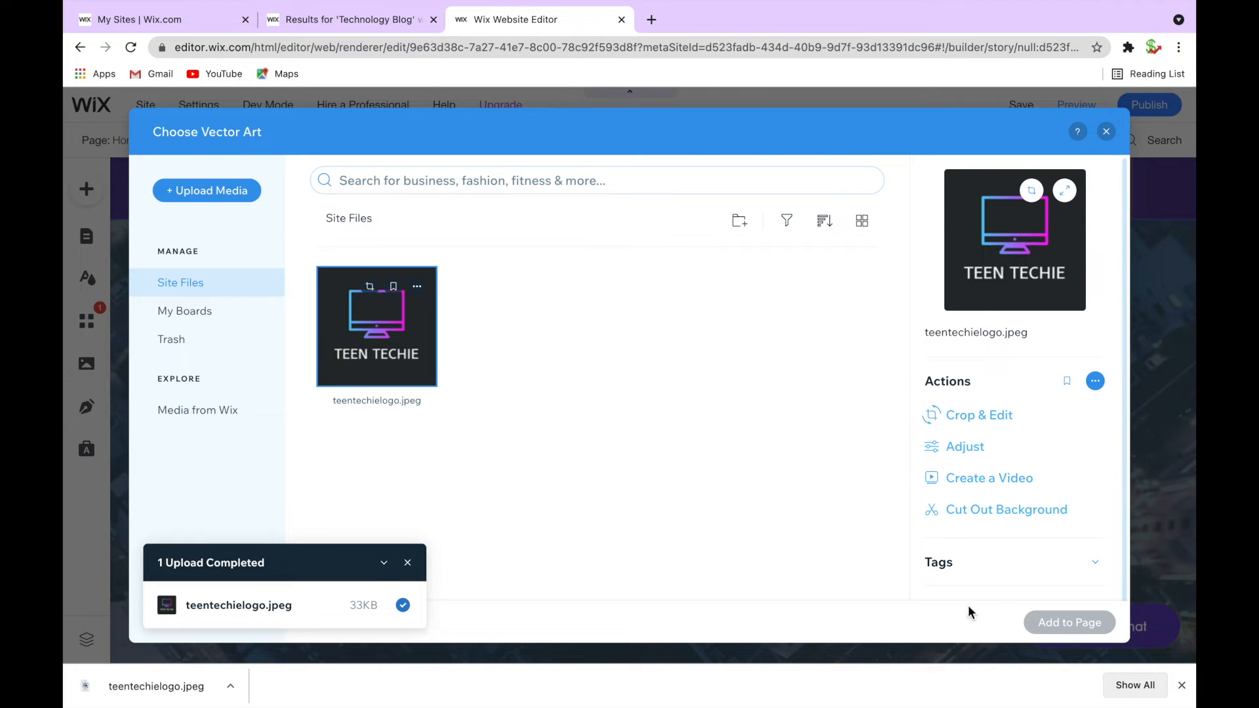
# Step: Cut out the background of teentechielogo.jpeg automatically and save the edited image
pyautogui.click(989, 509)
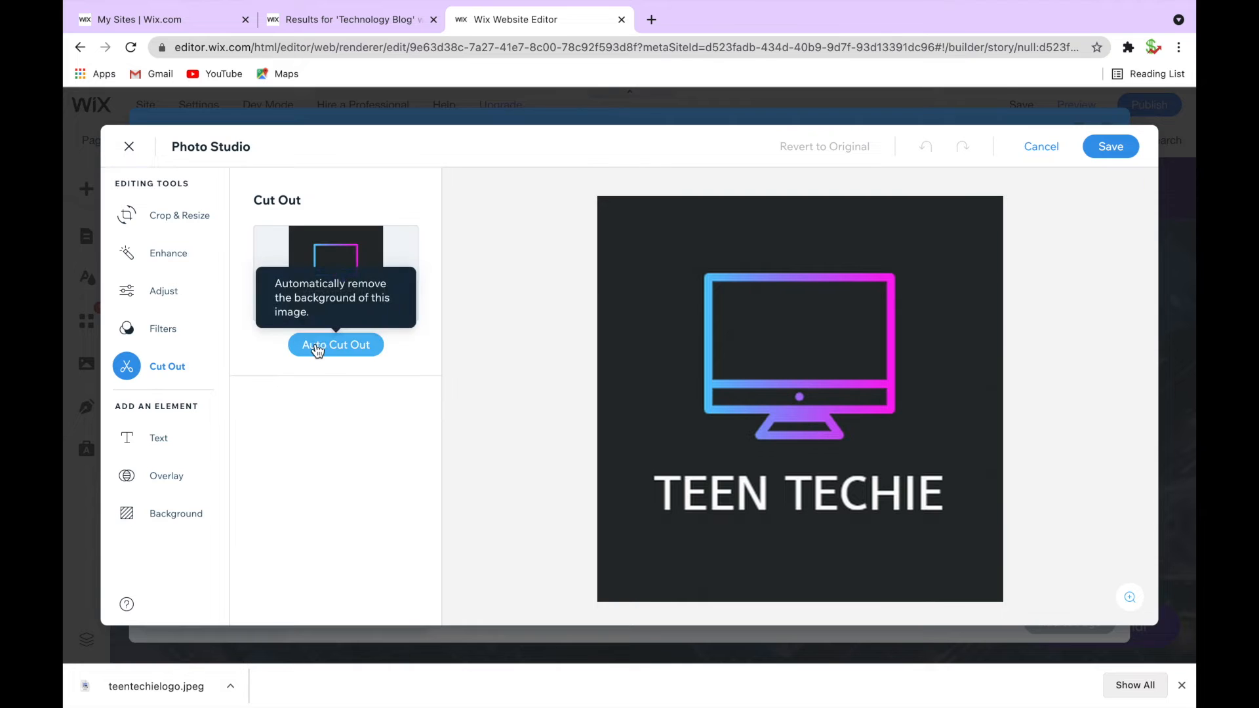
pyautogui.click(319, 346)
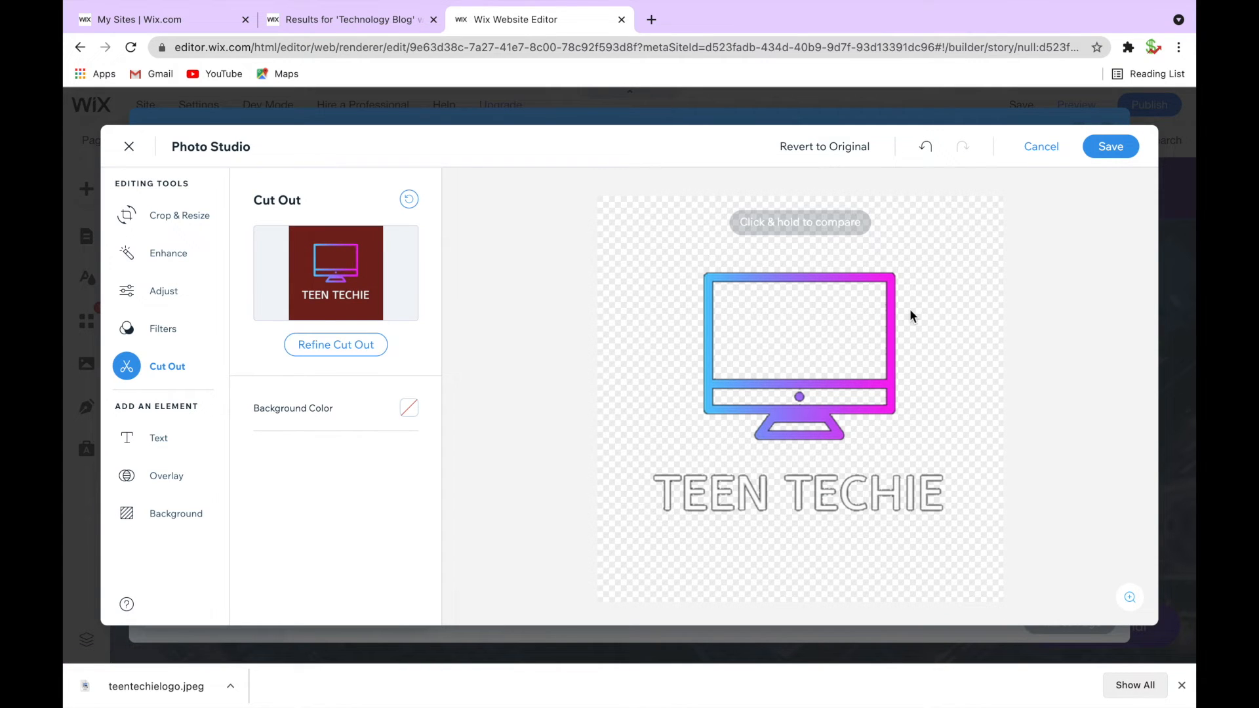
pyautogui.click(1114, 147)
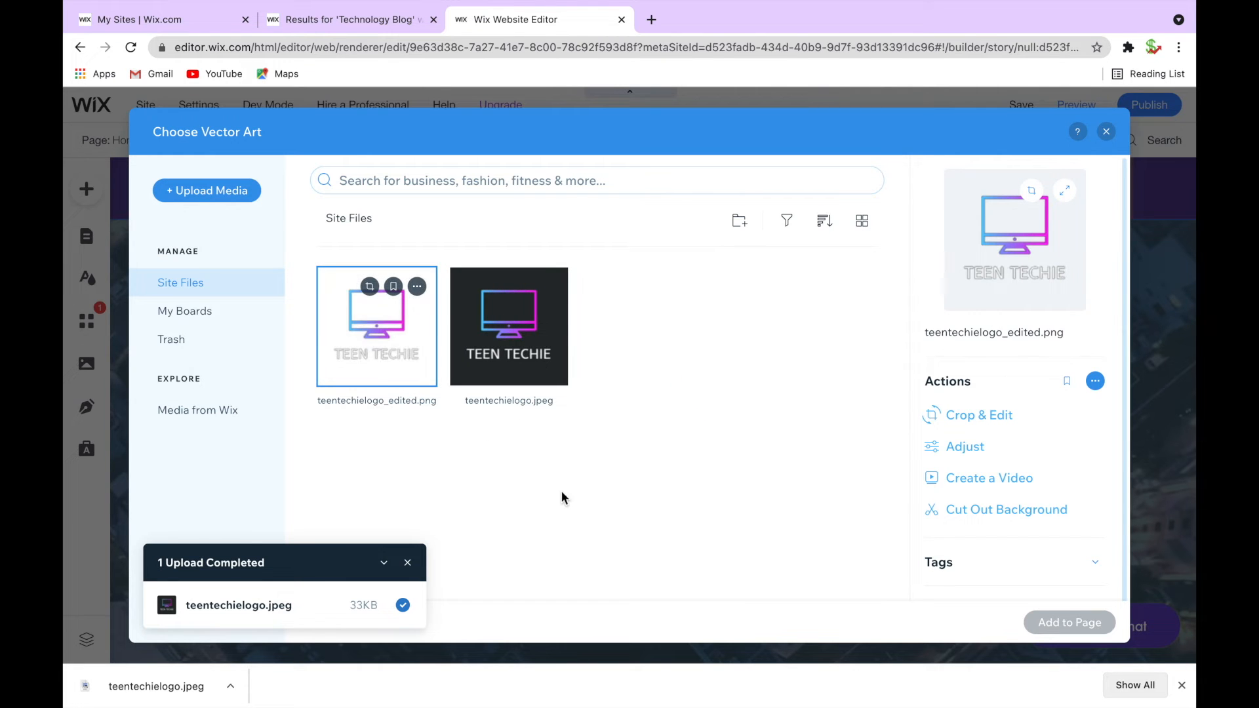
pyautogui.click(977, 417)
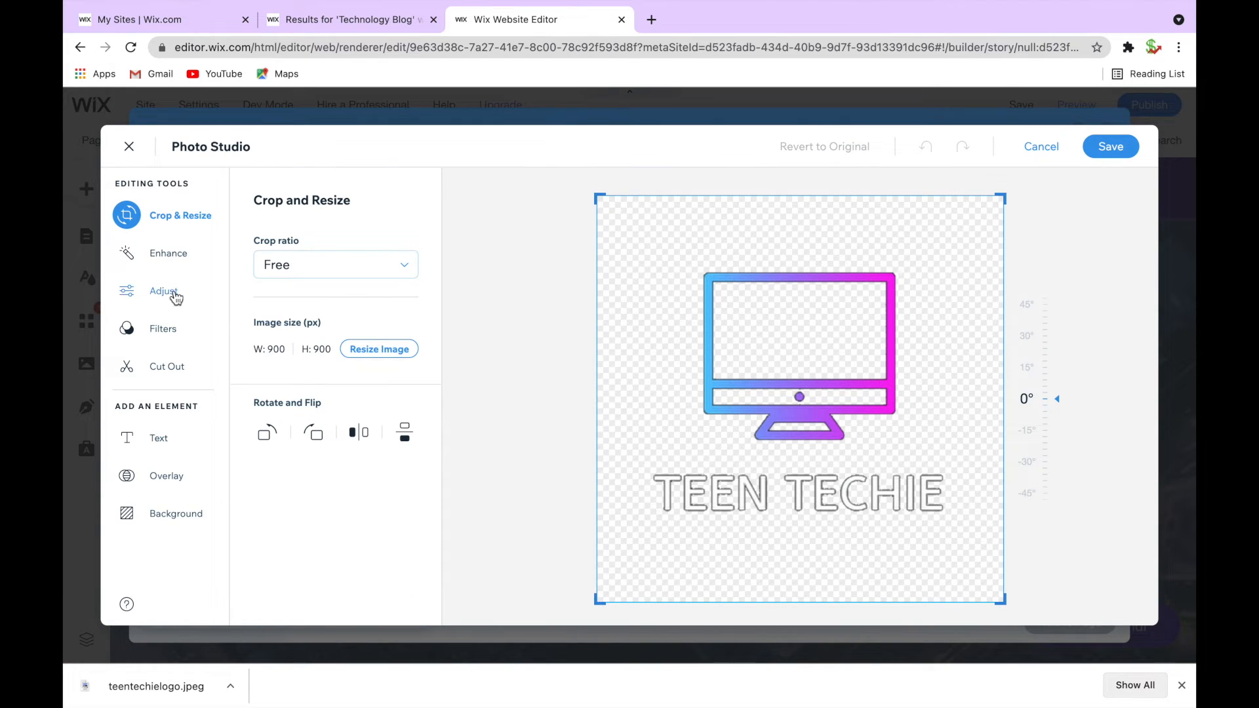
pyautogui.click(167, 253)
pyautogui.click(175, 292)
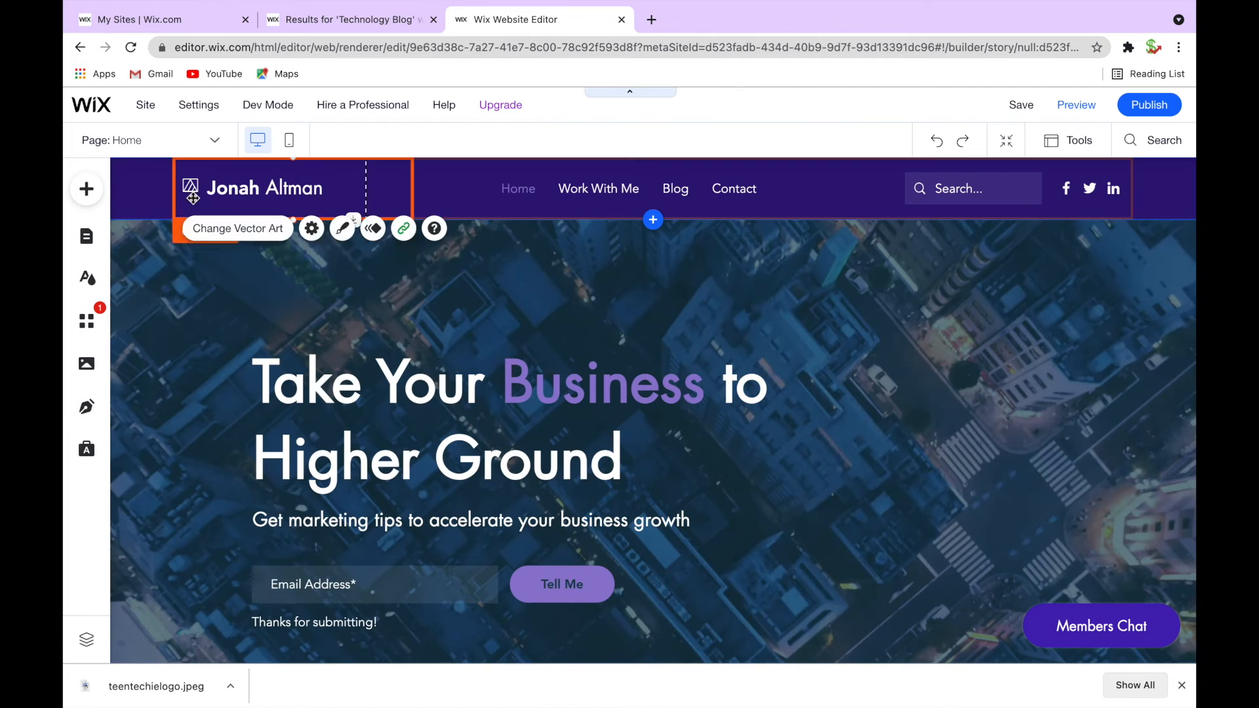
pyautogui.click(191, 190)
pyautogui.click(190, 187)
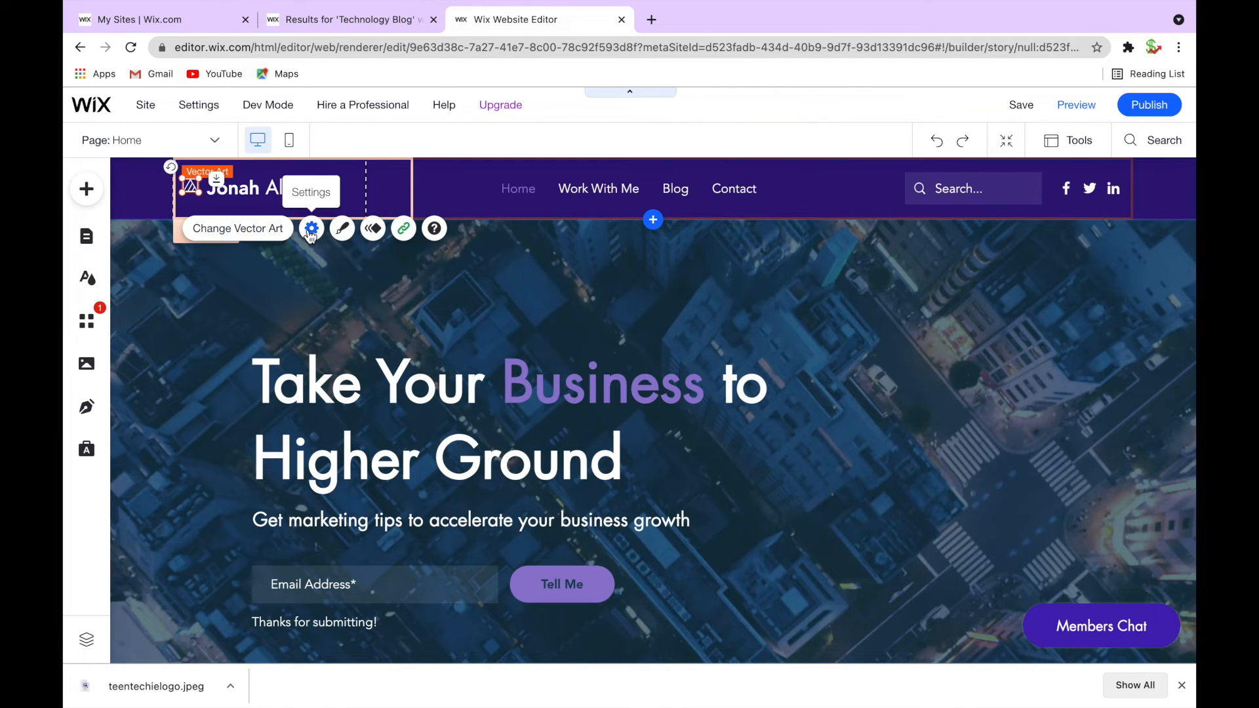
pyautogui.click(312, 230)
pyautogui.click(673, 203)
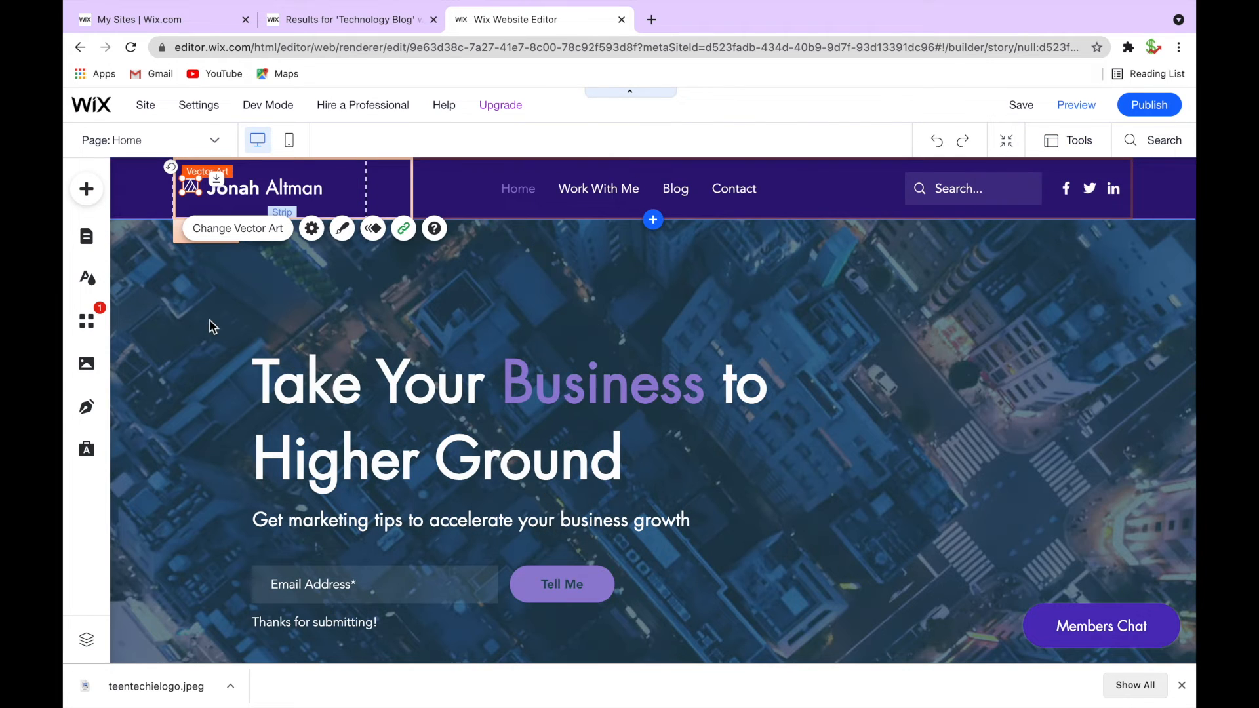
pyautogui.click(181, 330)
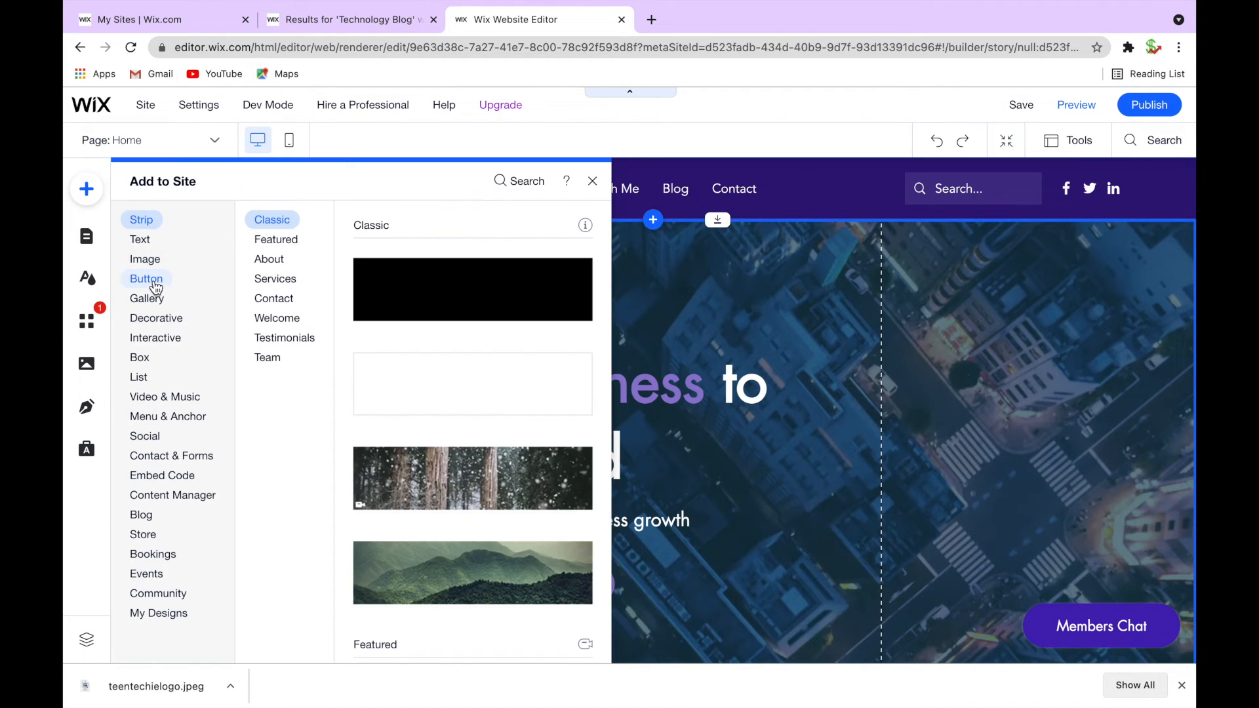
# Step: Add teentechielogo_edited.png from the uploaded images to the page and shrink it to icon size just below the header
pyautogui.click(152, 282)
pyautogui.click(141, 265)
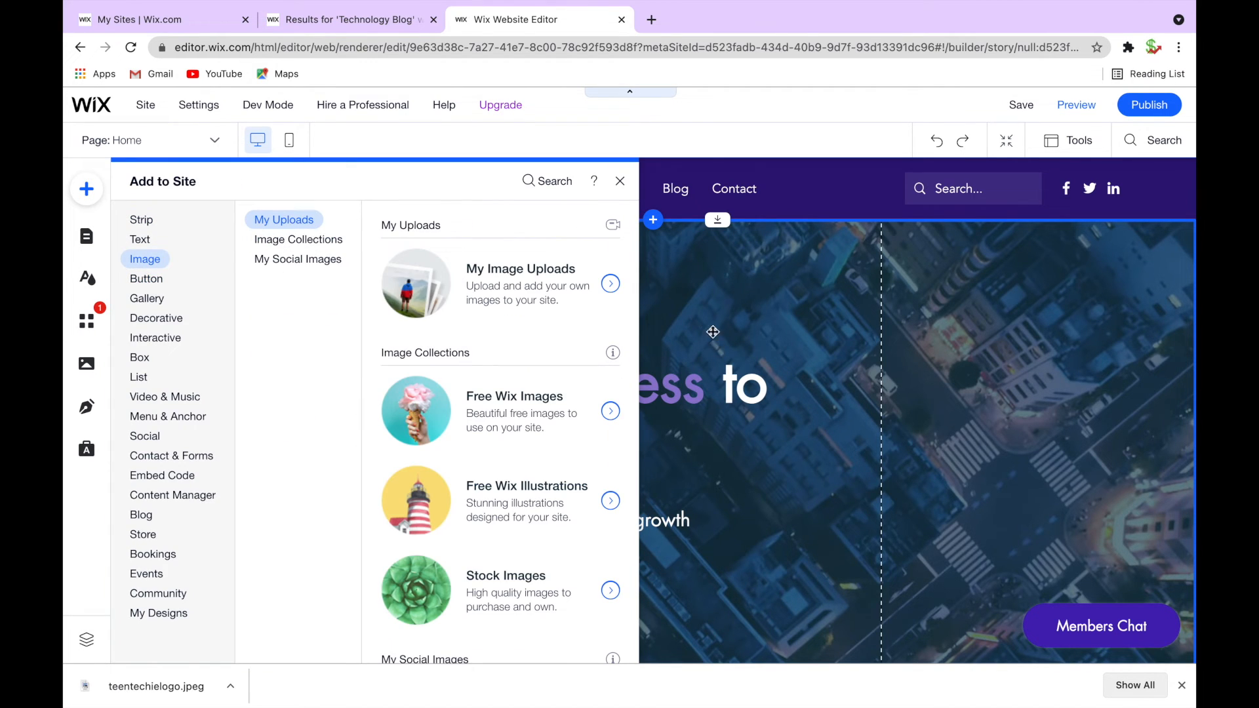
pyautogui.click(459, 281)
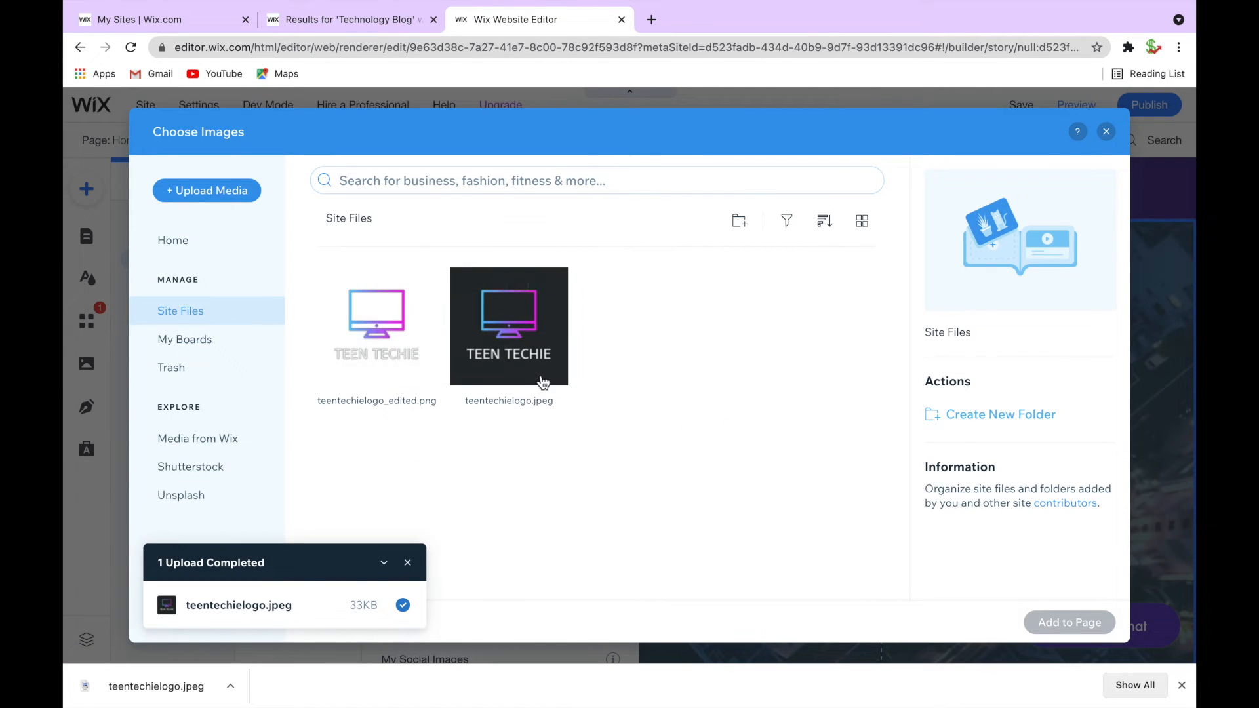
pyautogui.click(387, 358)
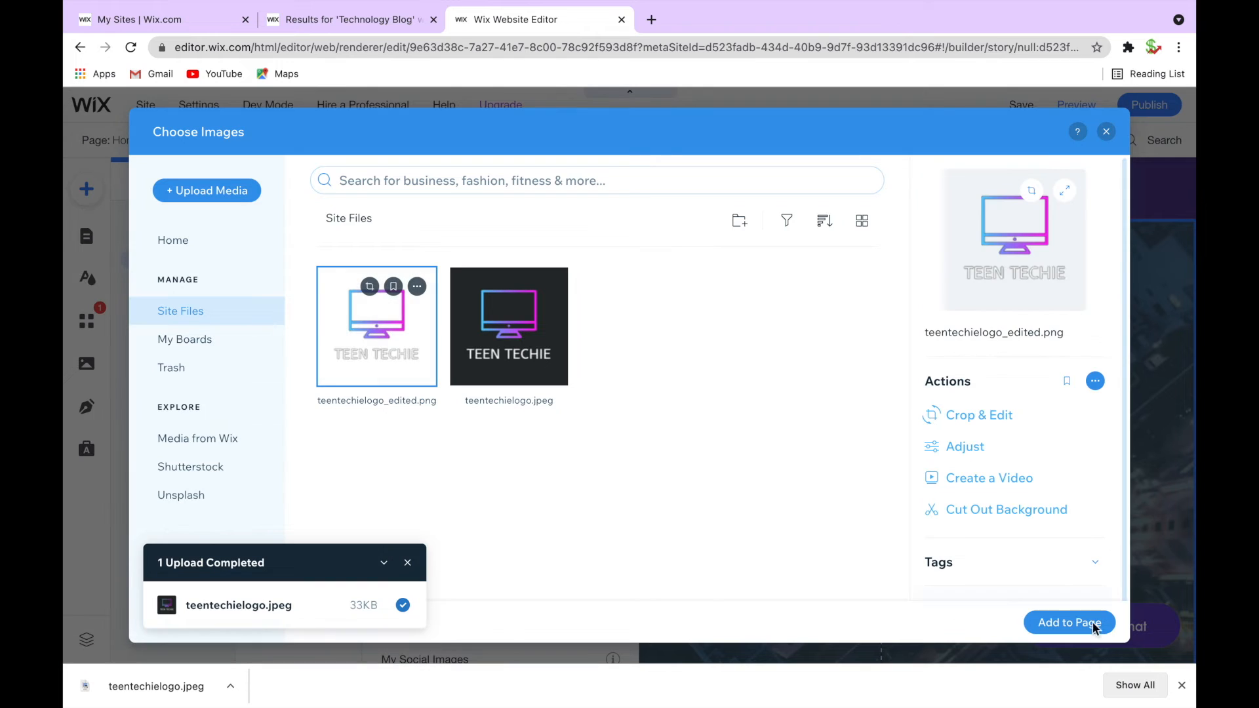
pyautogui.doubleClick(426, 383)
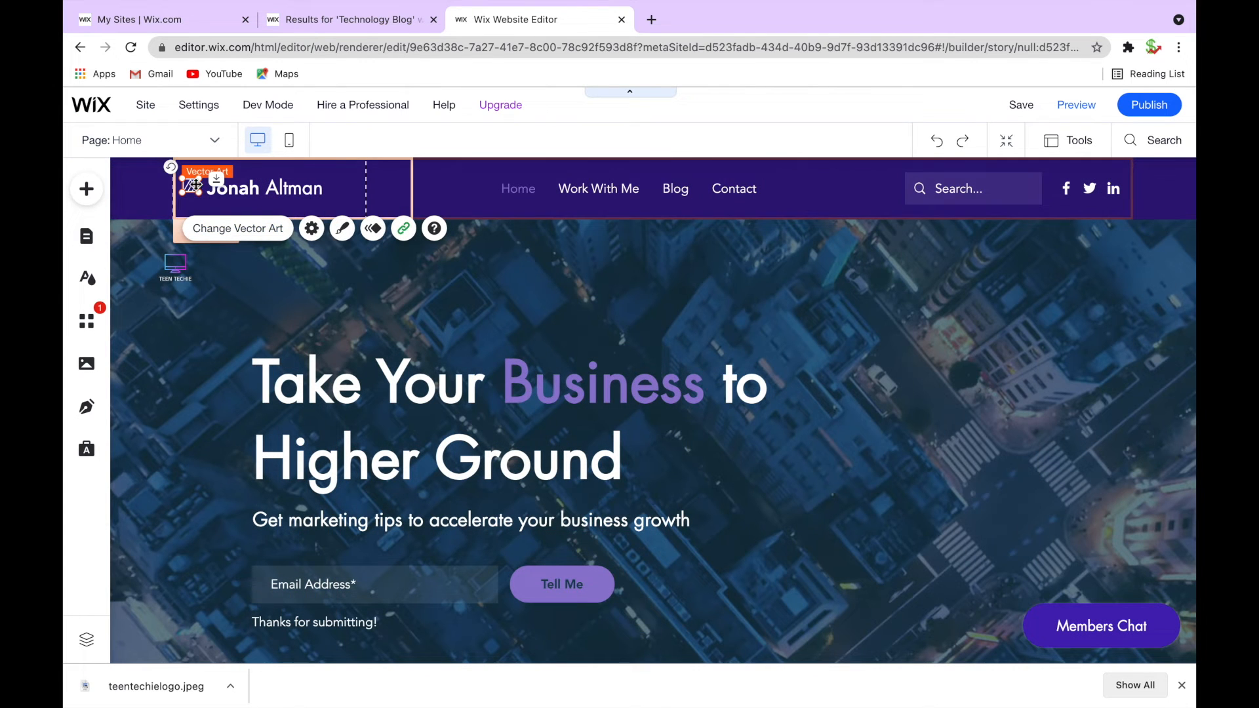
# Step: Remove the template's vector icon from the header and put the Teen Techie logo image in its place
pyautogui.moveTo(195, 188); pyautogui.dragTo(205, 230)
pyautogui.click(207, 234)
pyautogui.click(196, 182)
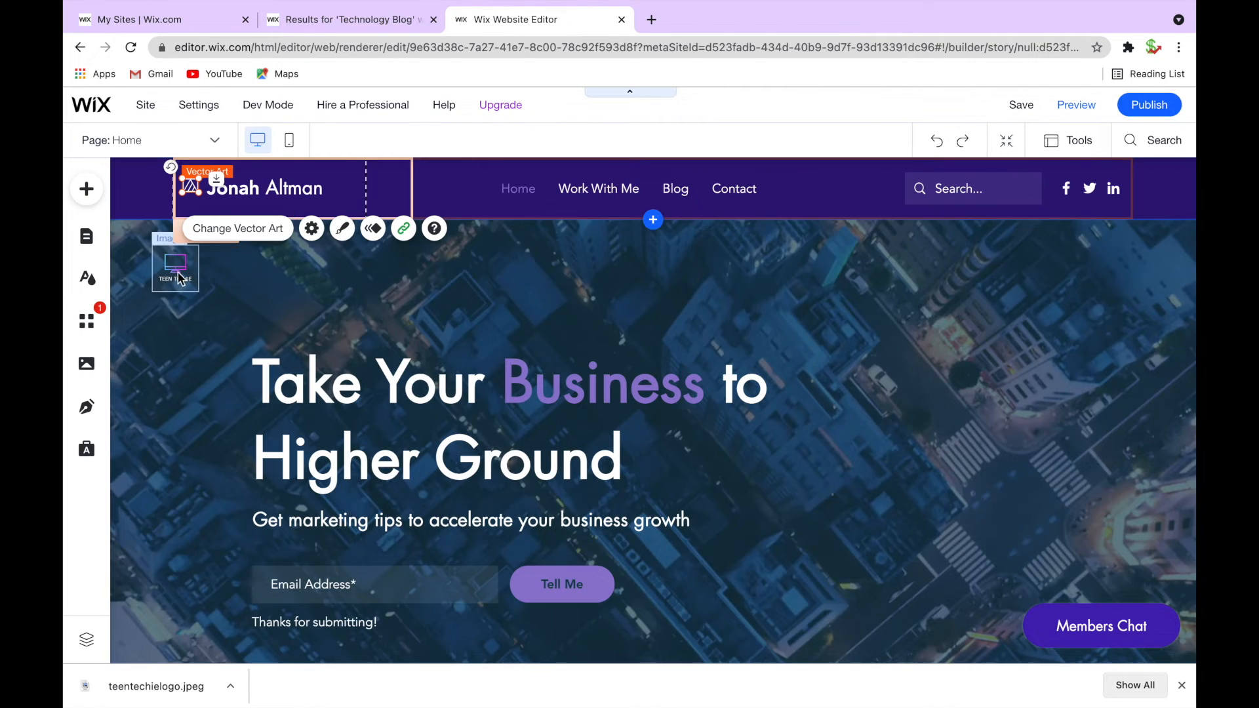
pyautogui.click(173, 265)
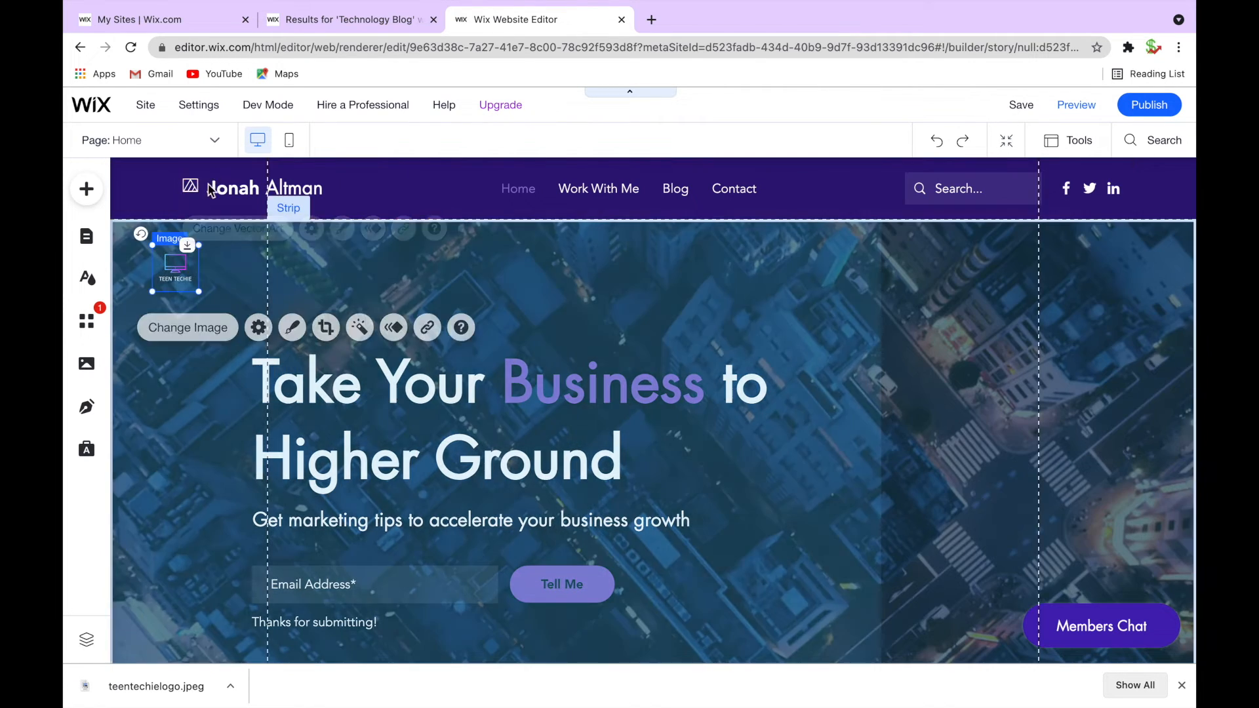
pyautogui.click(195, 176)
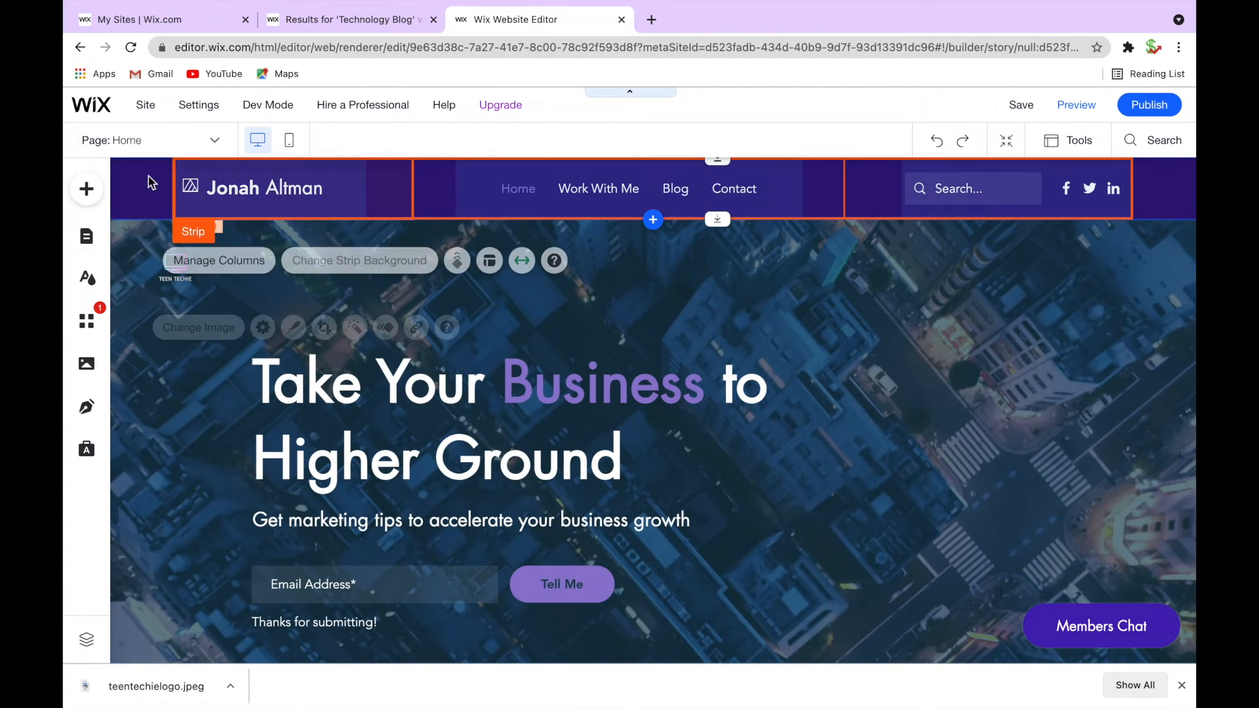
pyautogui.click(194, 188)
pyautogui.moveTo(175, 265); pyautogui.dragTo(199, 187)
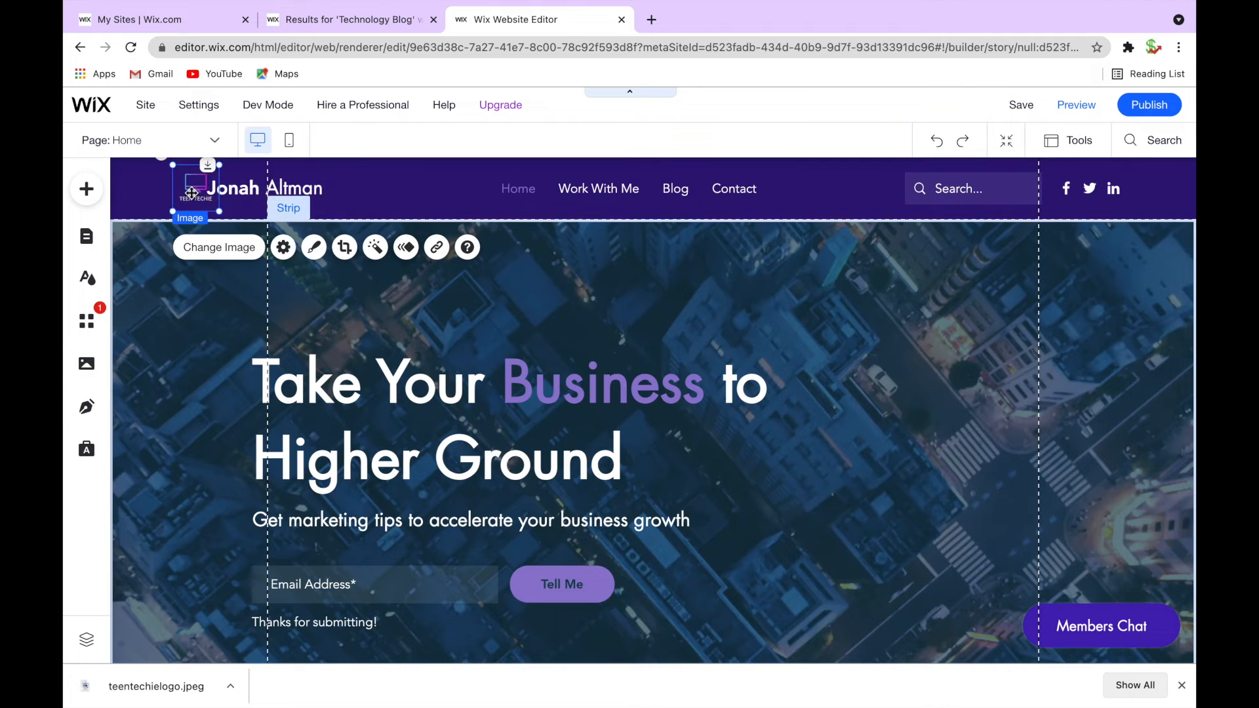
pyautogui.click(213, 277)
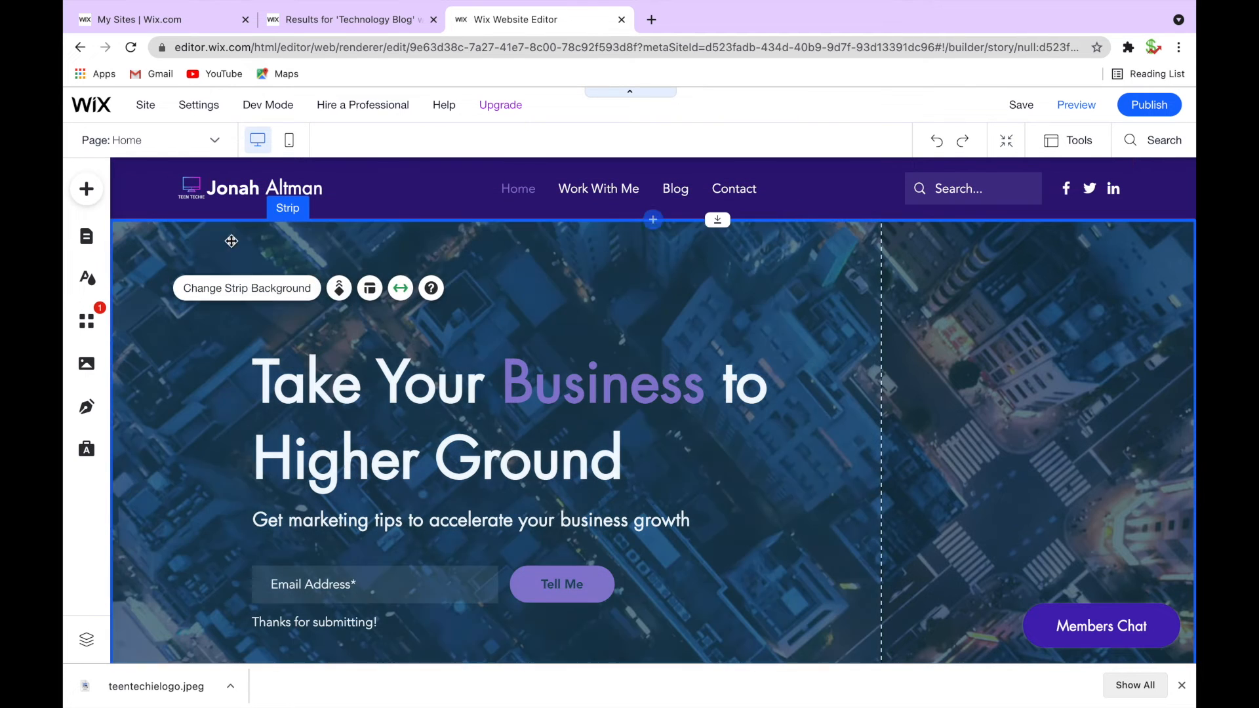
# Step: Crop the header logo image to its monitor icon, leaving out the lettering, and position it beside the site title
pyautogui.click(190, 190)
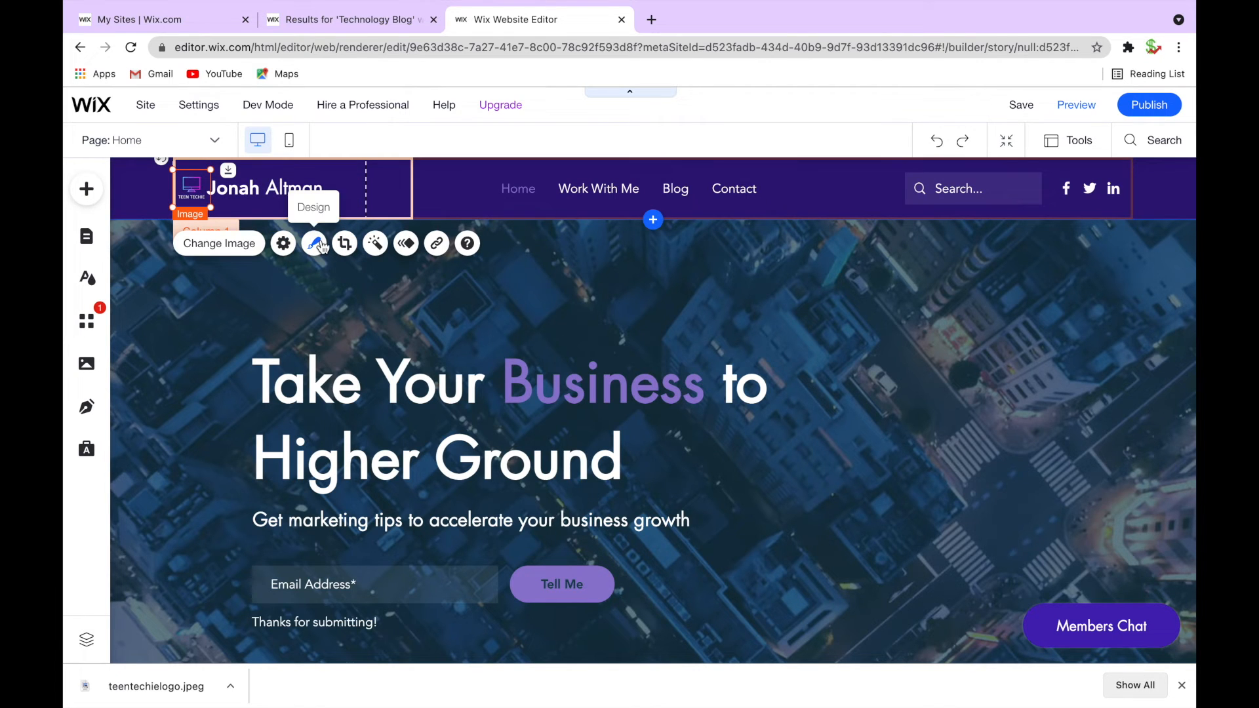
pyautogui.click(346, 242)
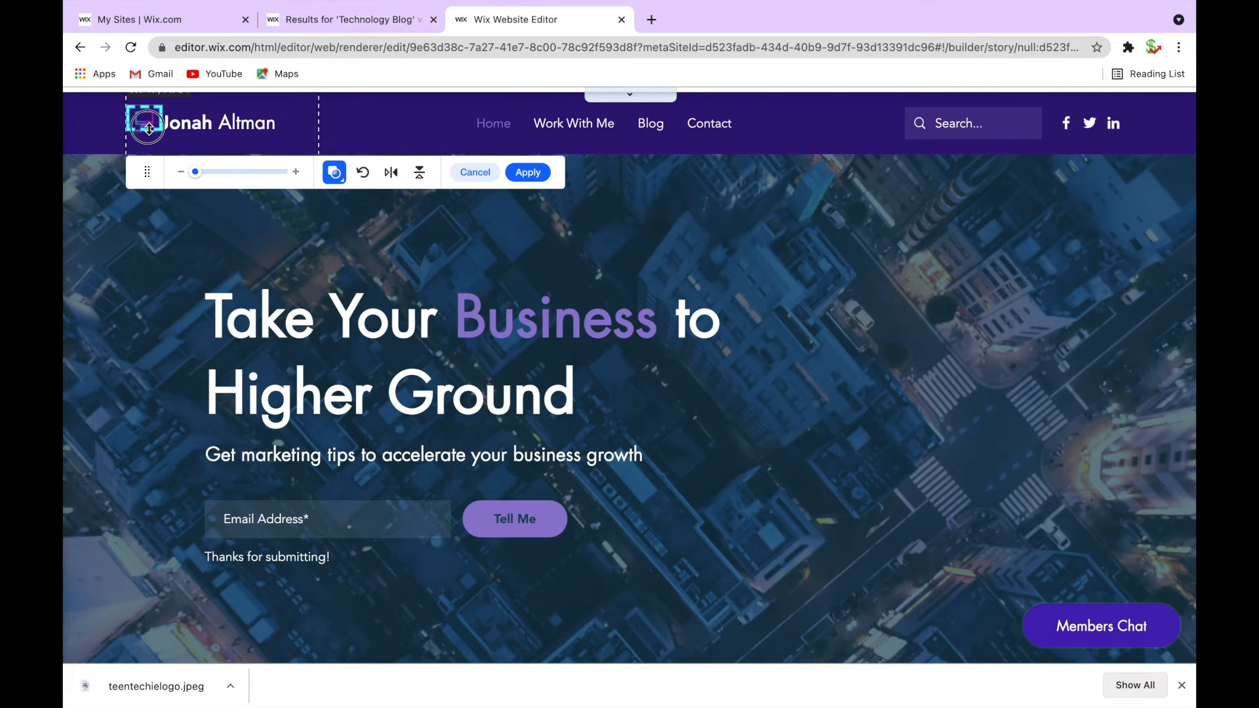
pyautogui.click(528, 171)
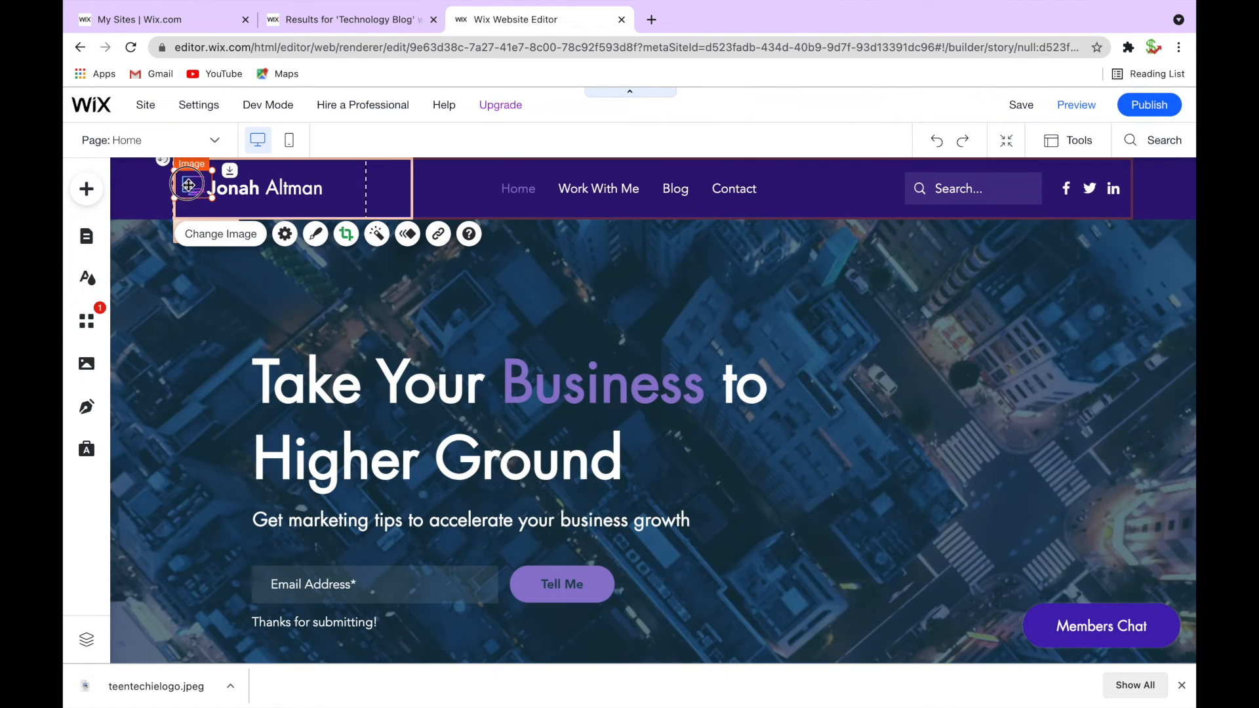
pyautogui.moveTo(190, 186); pyautogui.dragTo(212, 198)
# Step: Change the header's site title to "Teen Techie" and shift it slightly away from the monitor icon
pyautogui.doubleClick(272, 185)
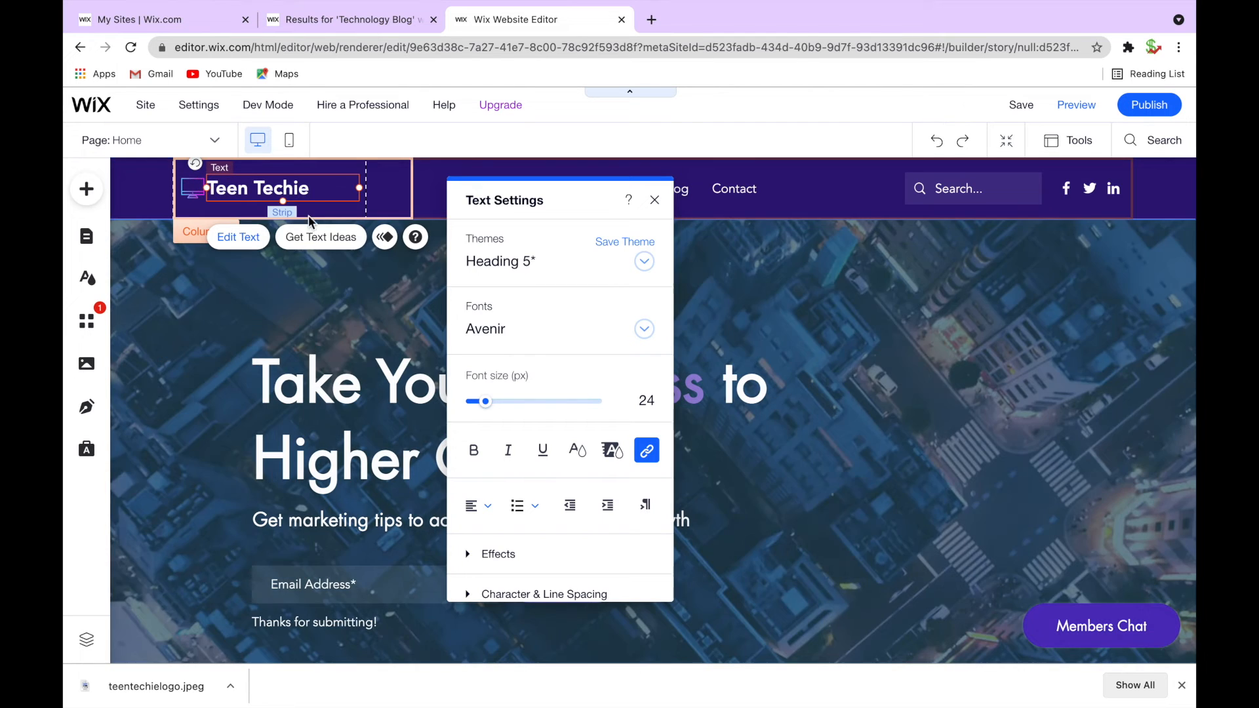
pyautogui.click(269, 223)
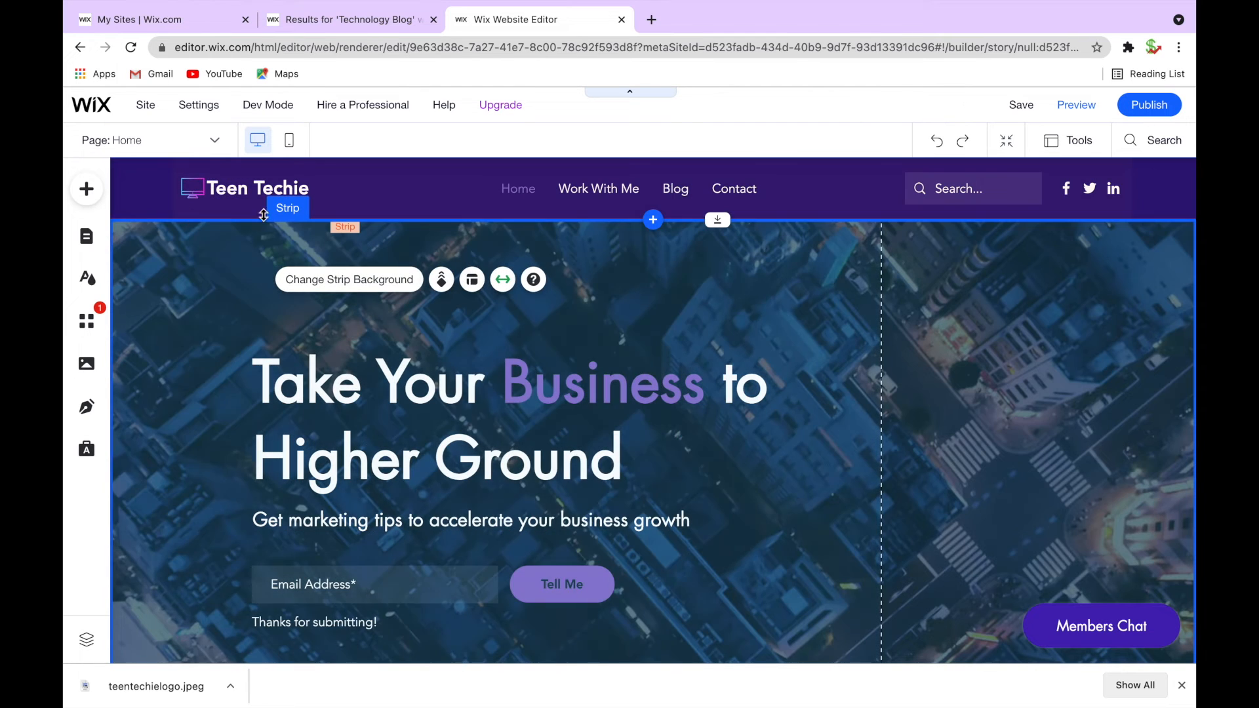
pyautogui.click(233, 188)
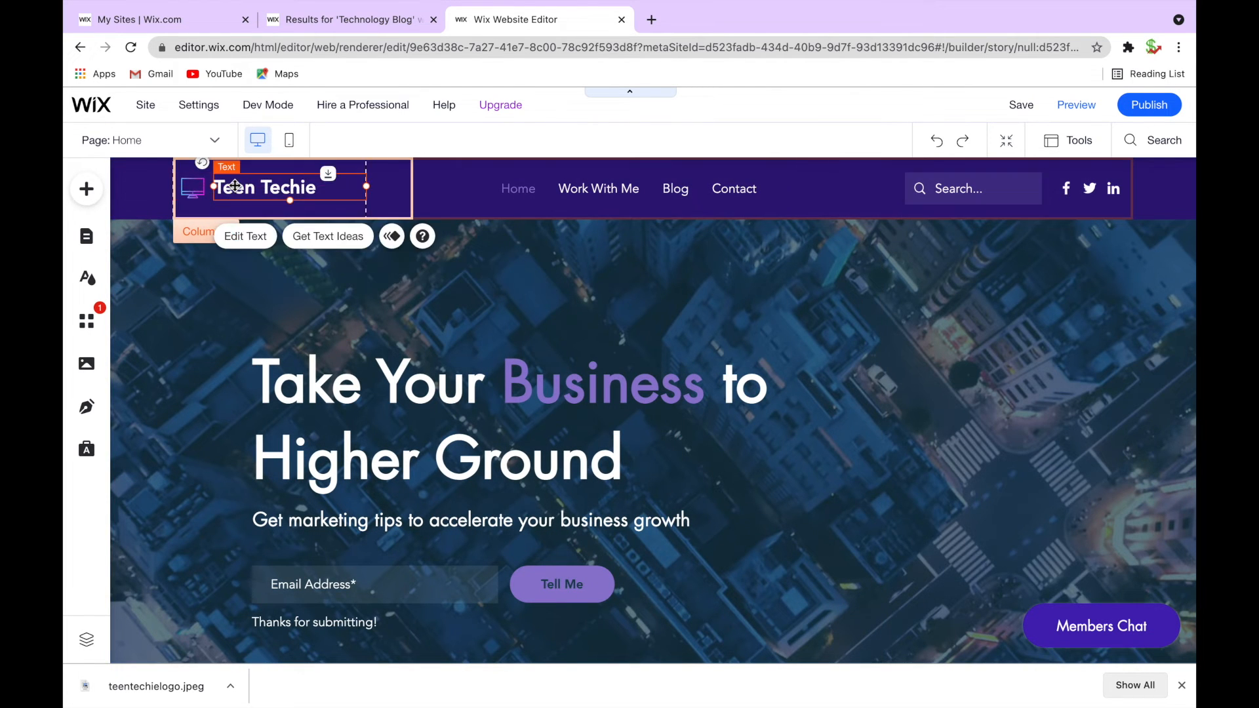
pyautogui.click(422, 189)
pyautogui.click(170, 342)
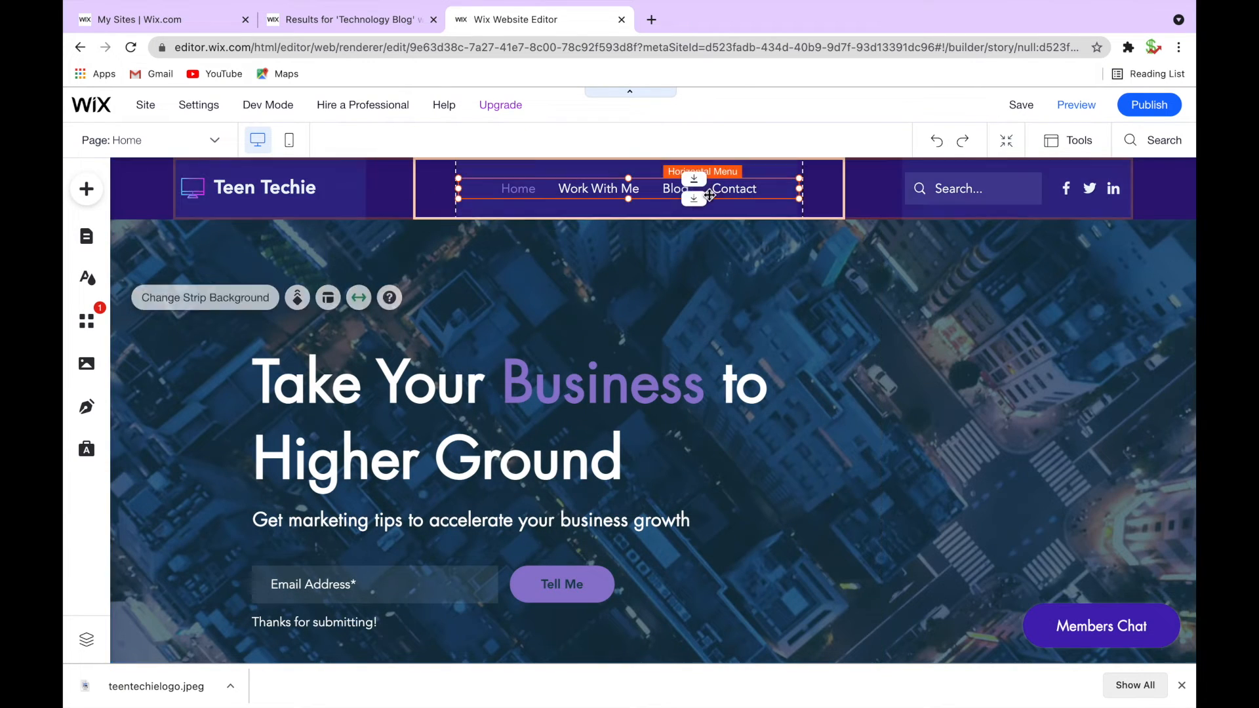
# Step: Rename the "Work With Me" page in the site menu to "Youtube"
pyautogui.click(708, 196)
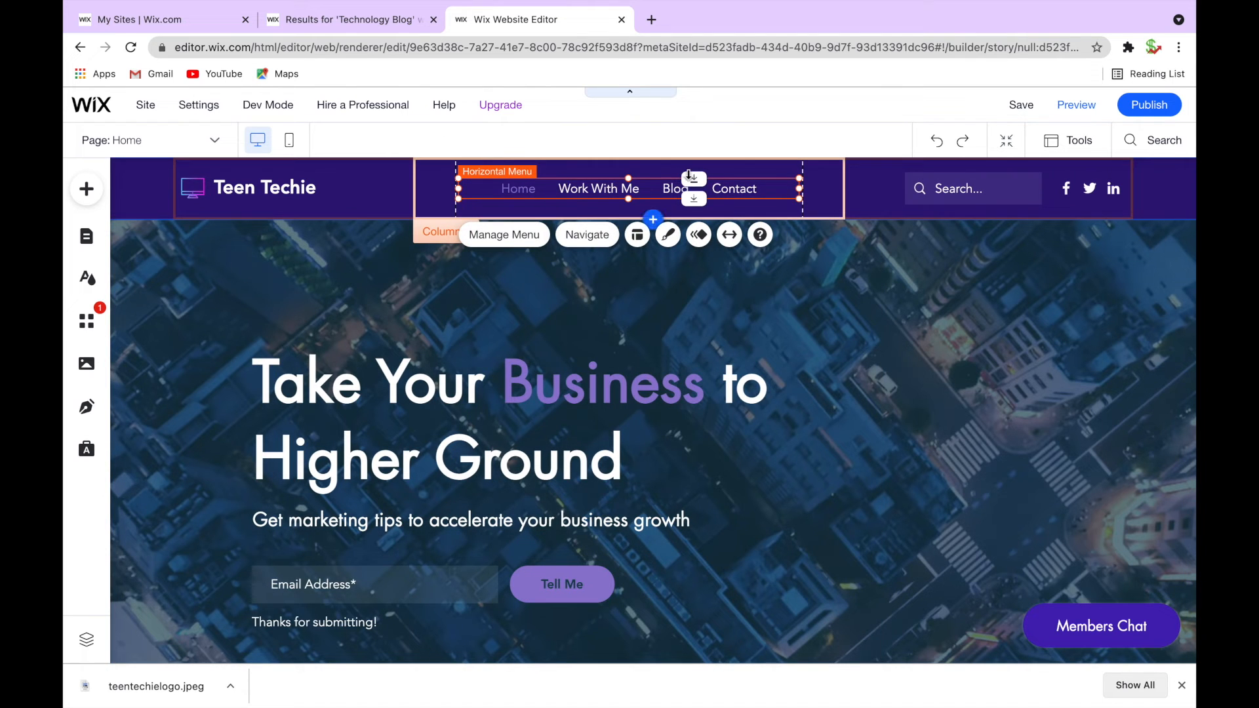
pyautogui.moveTo(749, 190); pyautogui.dragTo(502, 193)
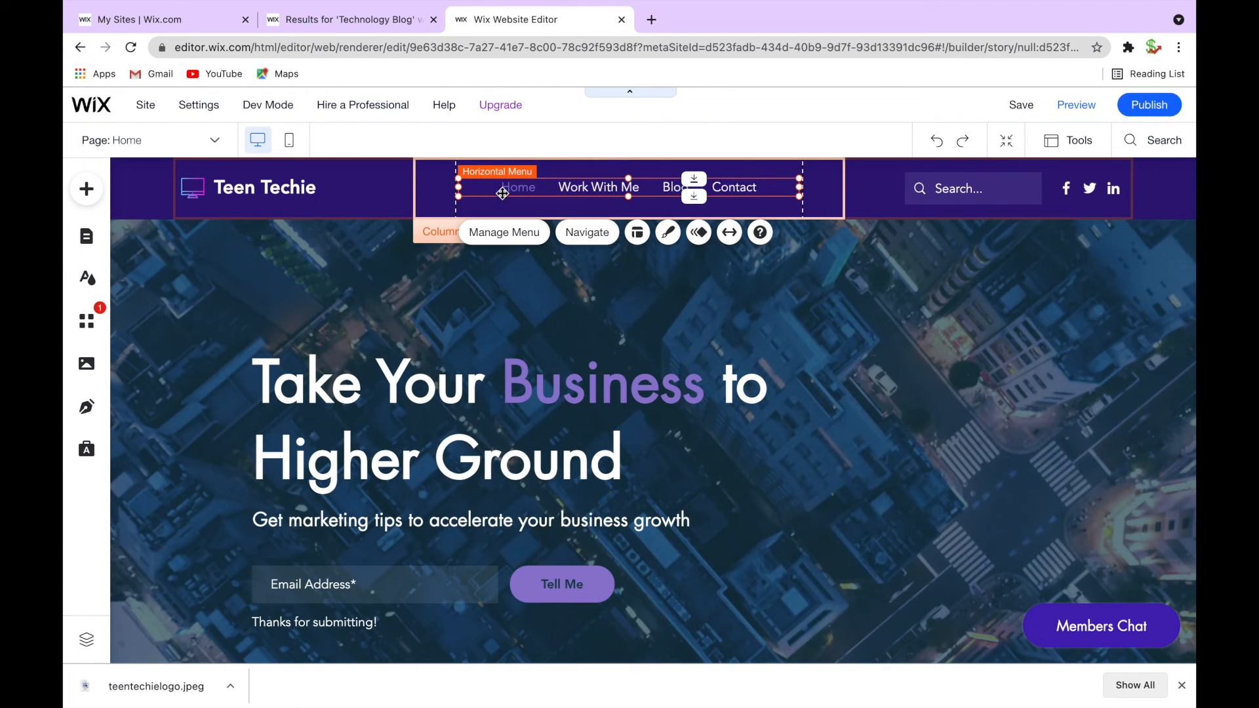
pyautogui.click(498, 234)
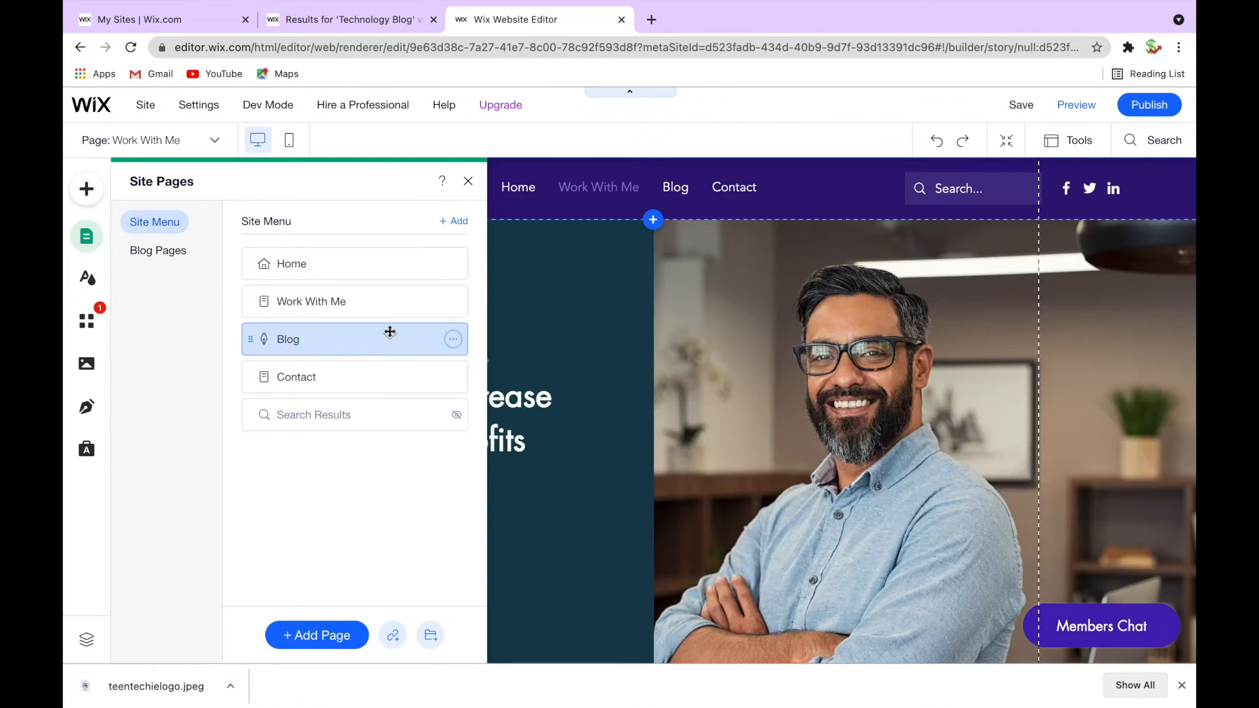
pyautogui.click(388, 333)
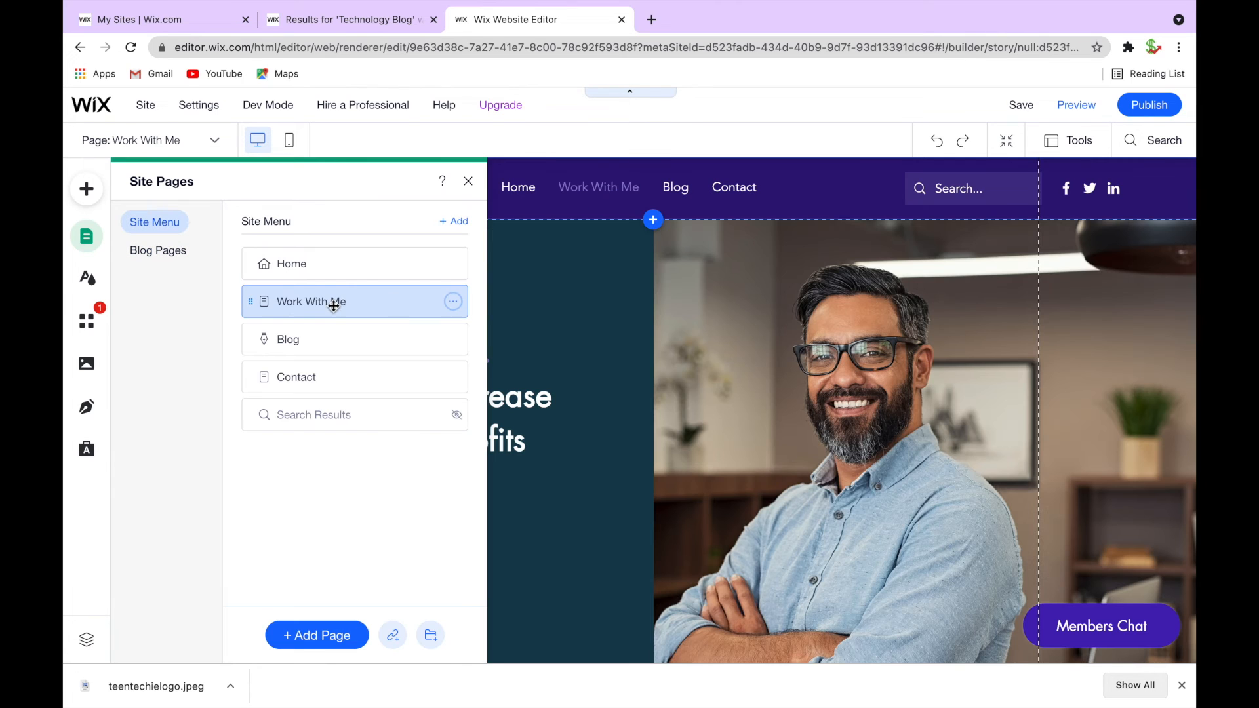
pyautogui.doubleClick(326, 302)
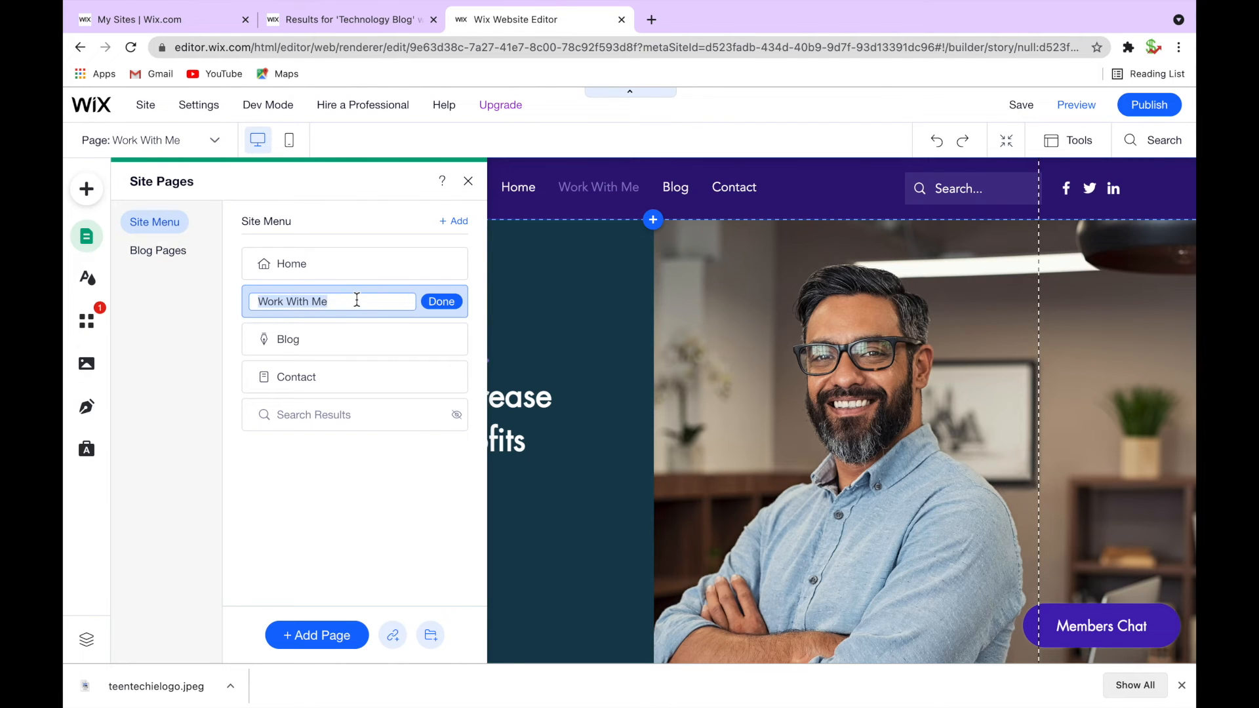
pyautogui.click(446, 311)
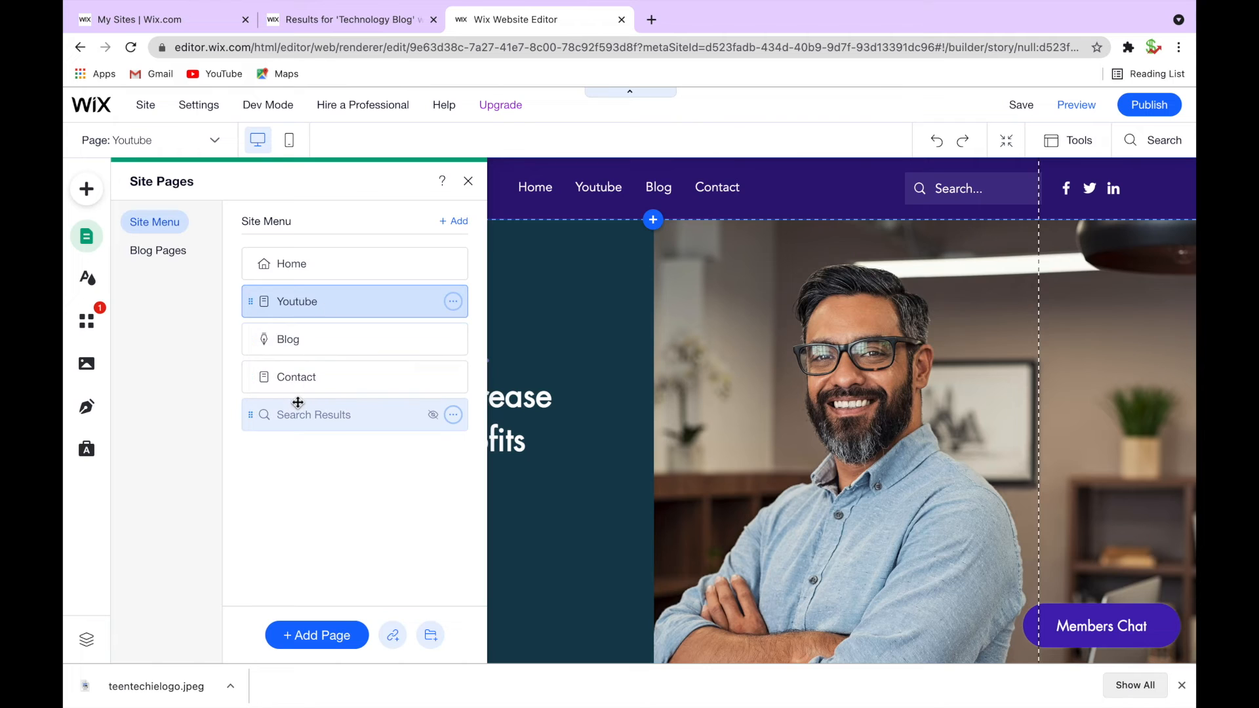
# Step: View the Contact page in the editor and return to the Home page
pyautogui.click(253, 383)
pyautogui.scroll(2, 328, 295)
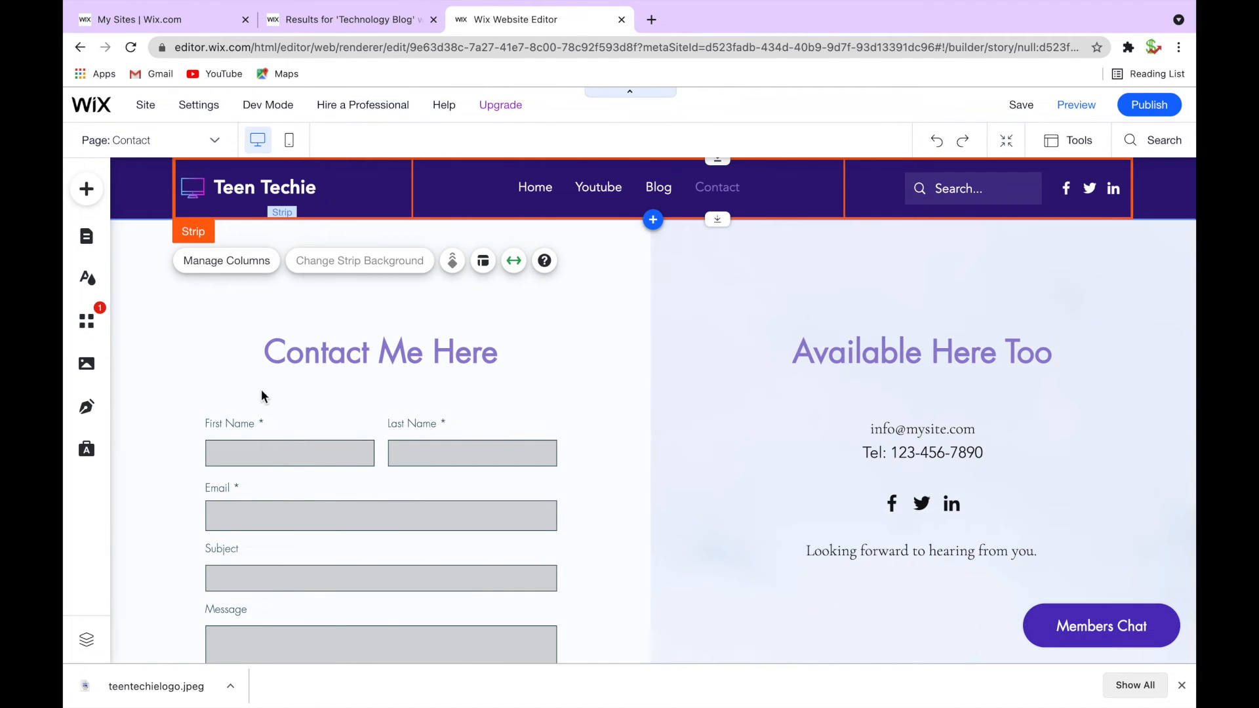
pyautogui.click(213, 140)
pyautogui.click(112, 186)
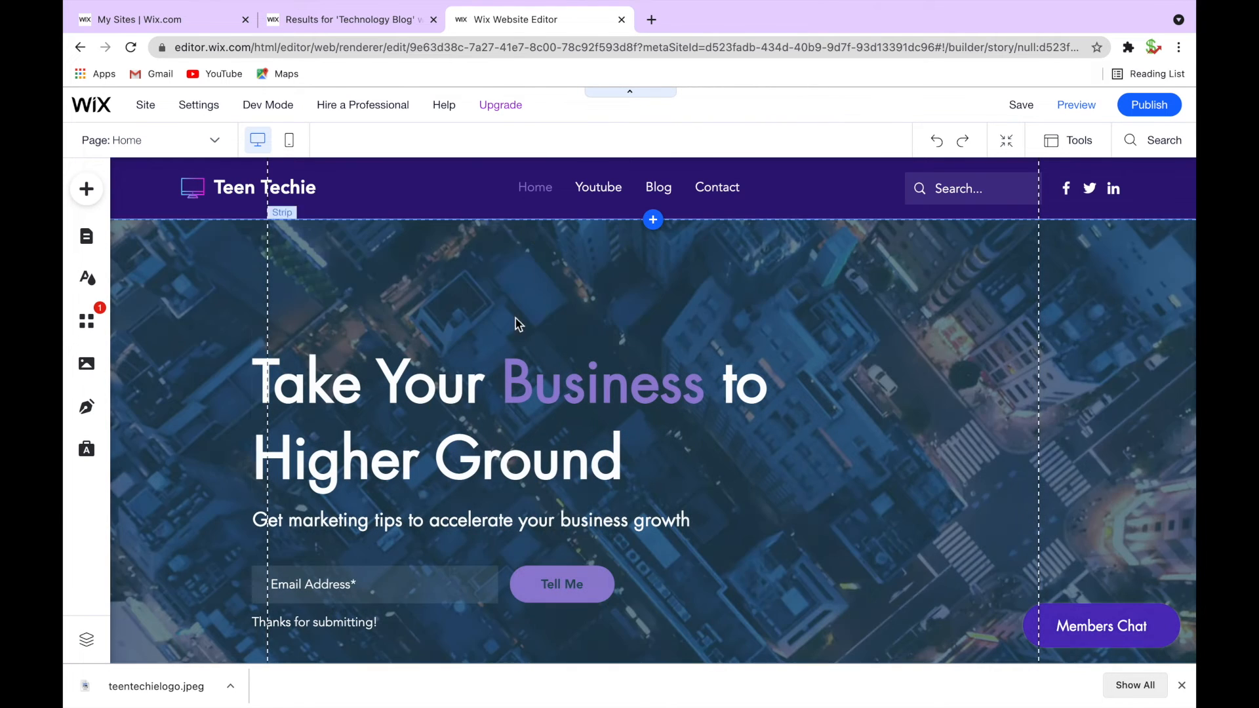
pyautogui.click(517, 321)
# Step: Reorder the site menu so that the Blog page comes after Contact
pyautogui.click(568, 186)
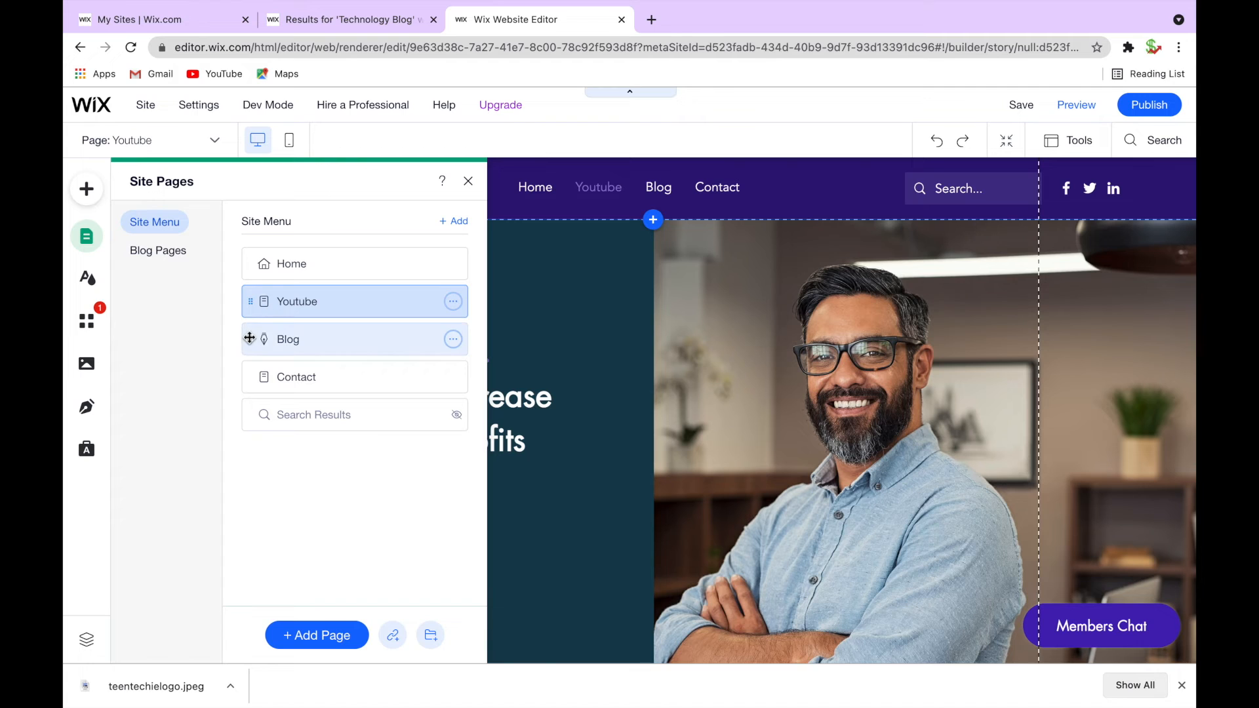
pyautogui.moveTo(249, 340); pyautogui.dragTo(249, 373)
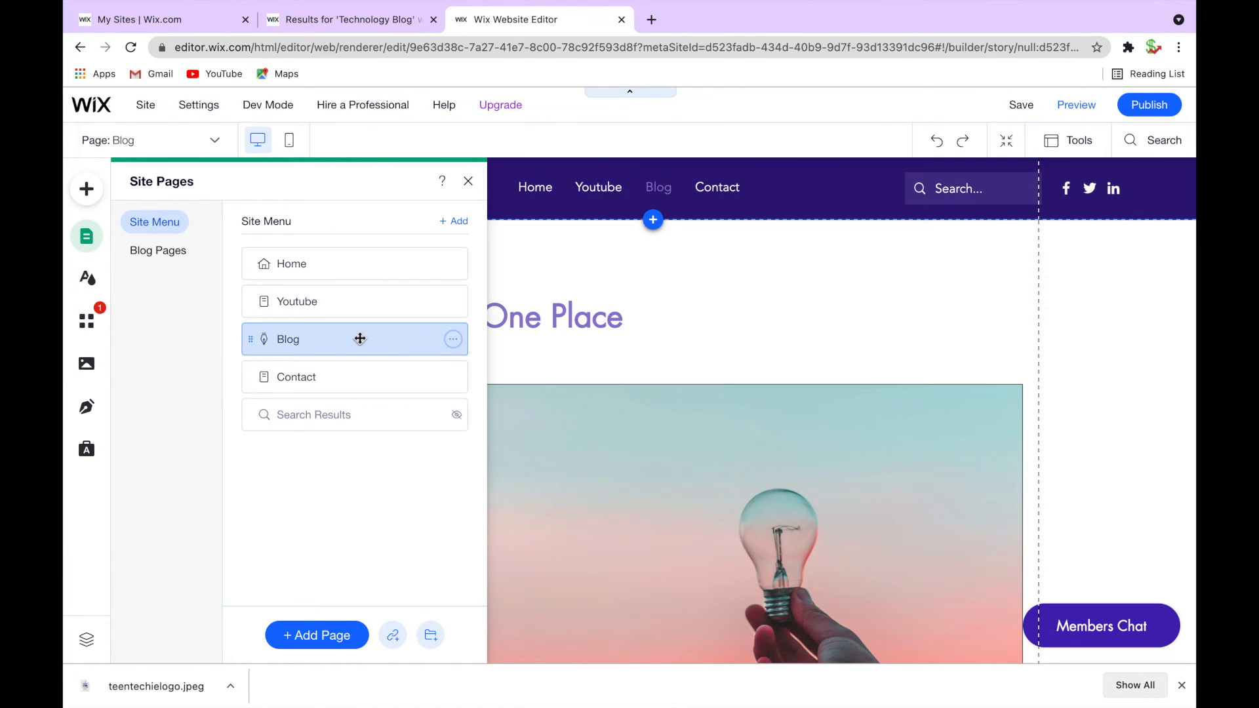
pyautogui.moveTo(251, 338); pyautogui.dragTo(250, 375)
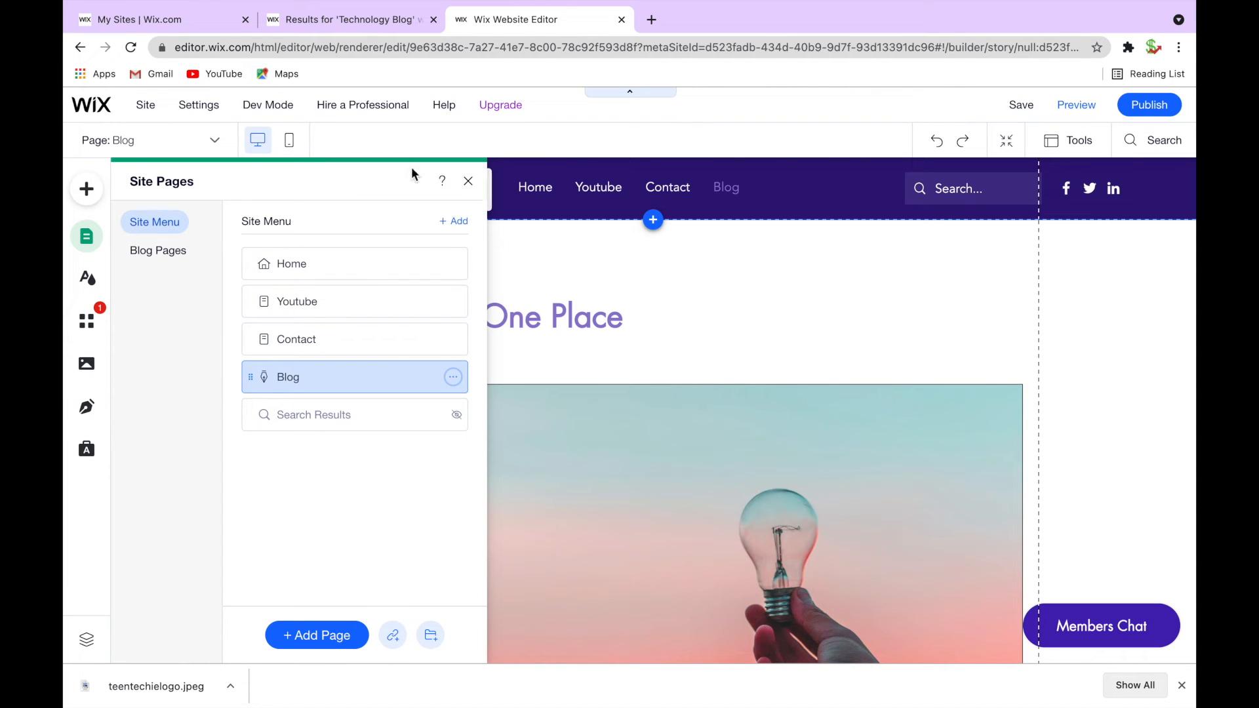
# Step: Browse the page templates, add a General page with the Resume / CV layout, and try reordering it in the site menu
pyautogui.click(453, 220)
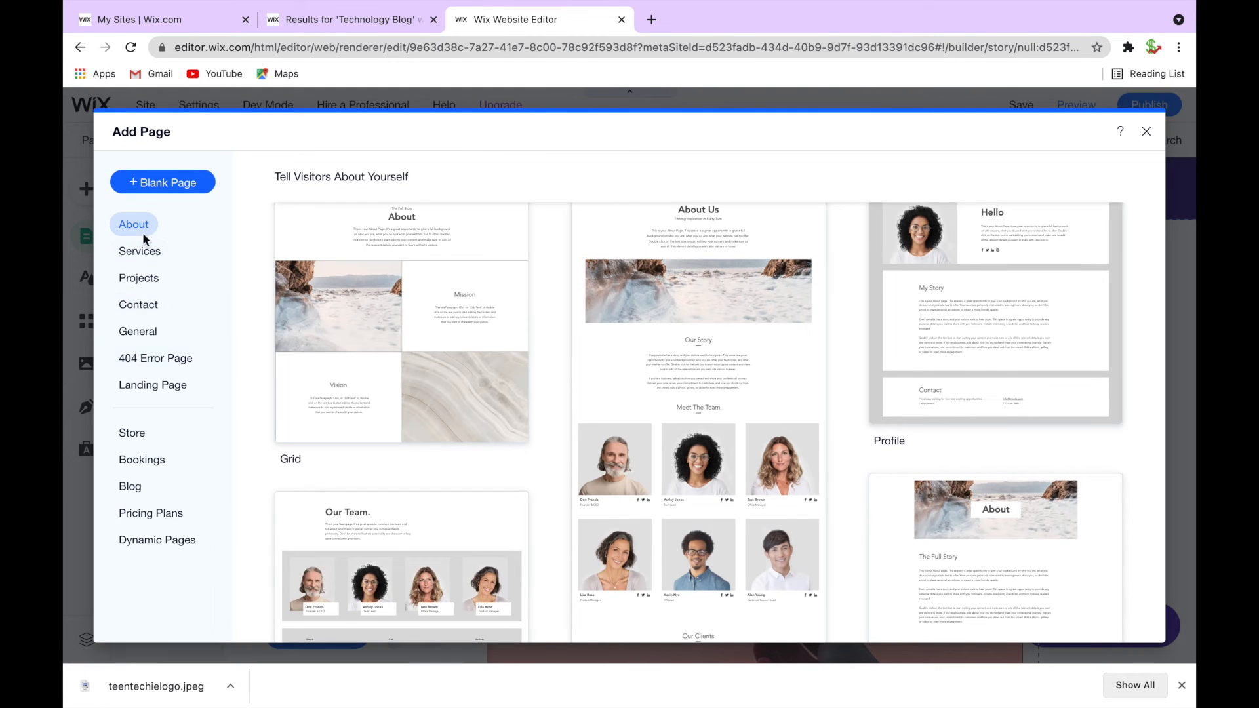
pyautogui.scroll(-10, 435, 514)
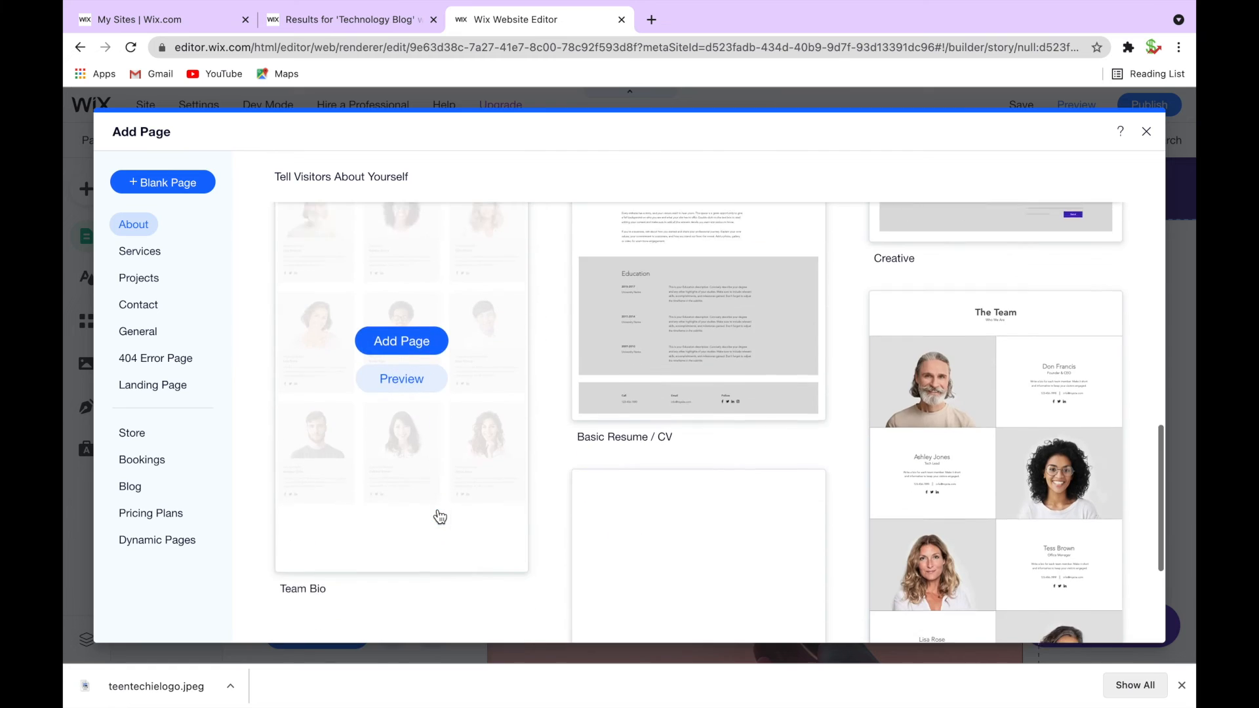
pyautogui.scroll(10, 590, 495)
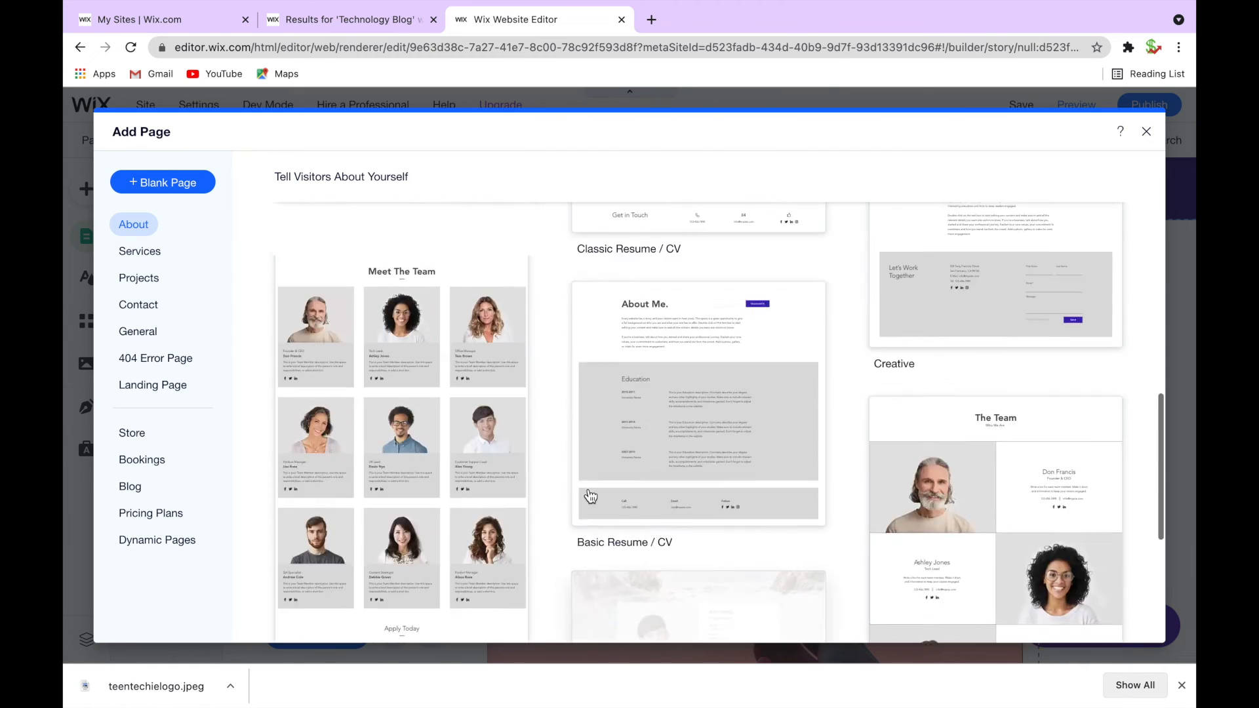
pyautogui.click(139, 254)
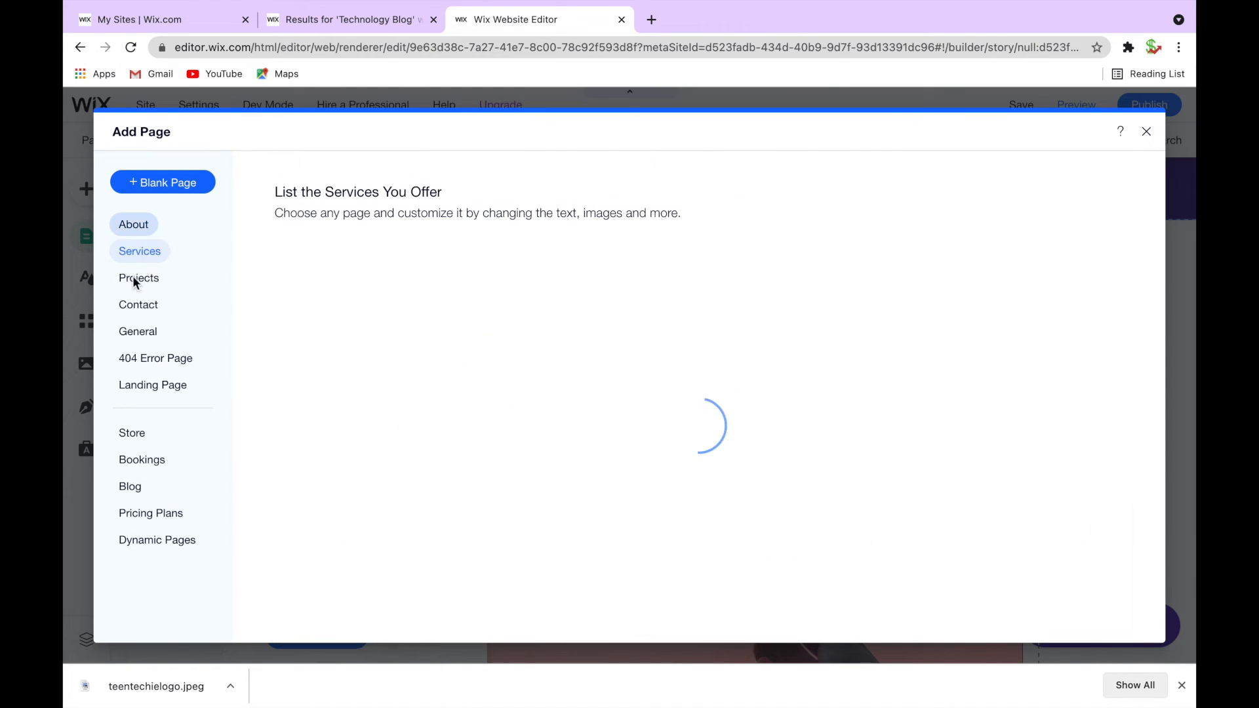
pyautogui.click(138, 331)
pyautogui.scroll(4, 401, 378)
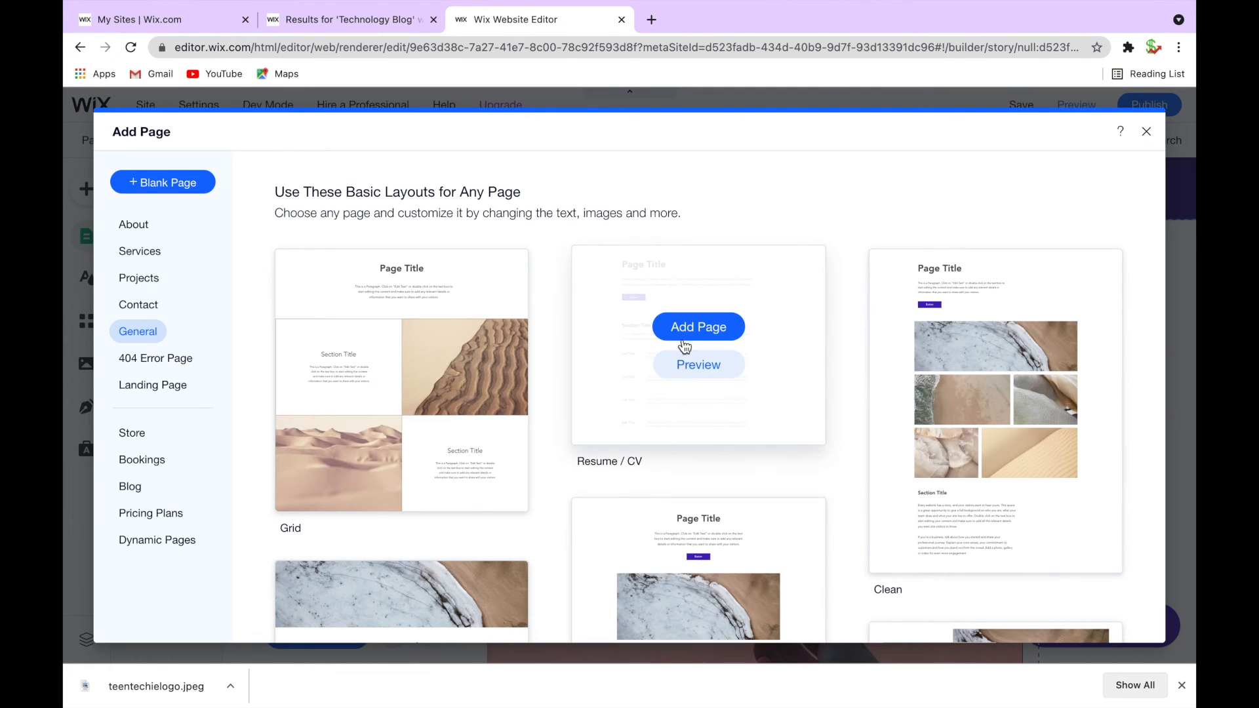
pyautogui.click(688, 326)
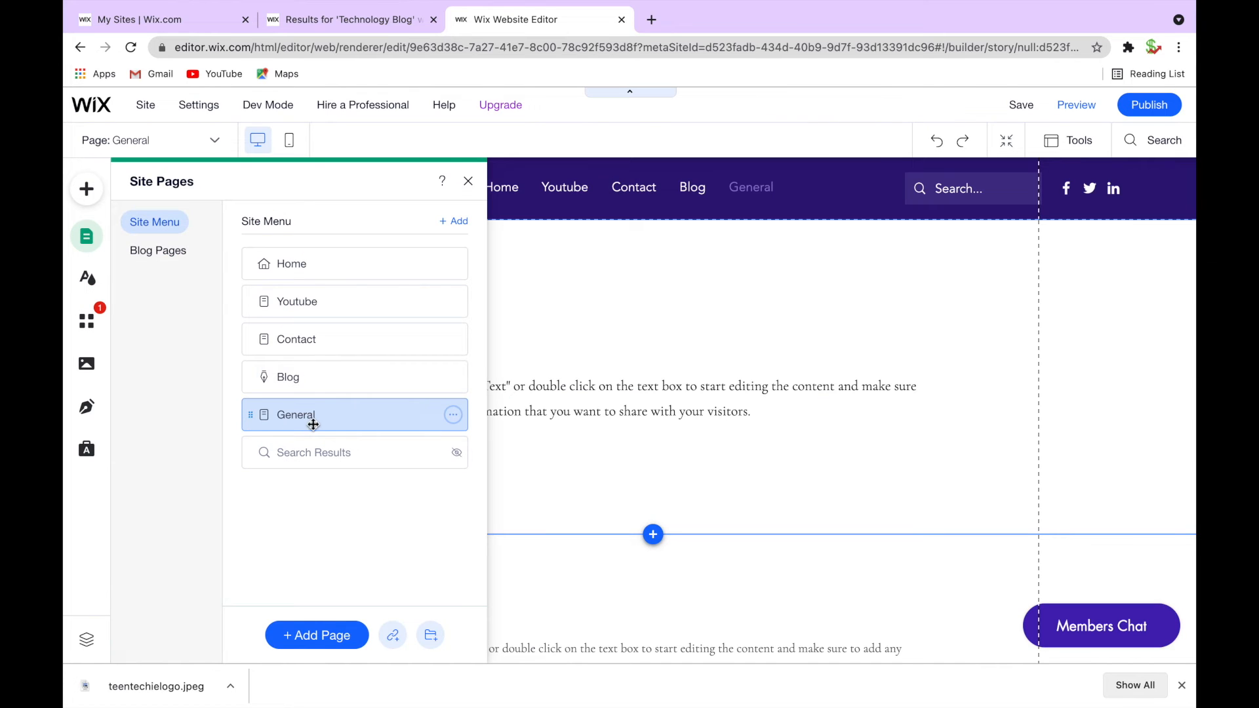
pyautogui.moveTo(321, 380); pyautogui.dragTo(274, 454)
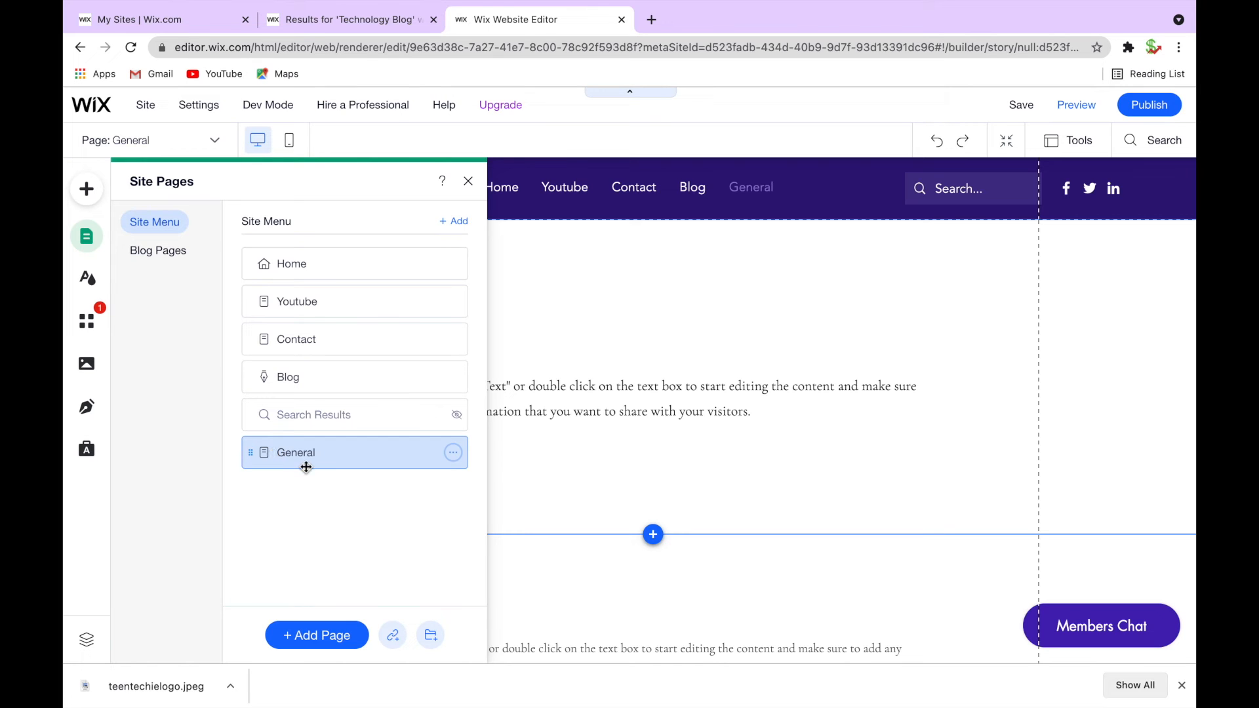
pyautogui.moveTo(295, 462); pyautogui.dragTo(336, 340)
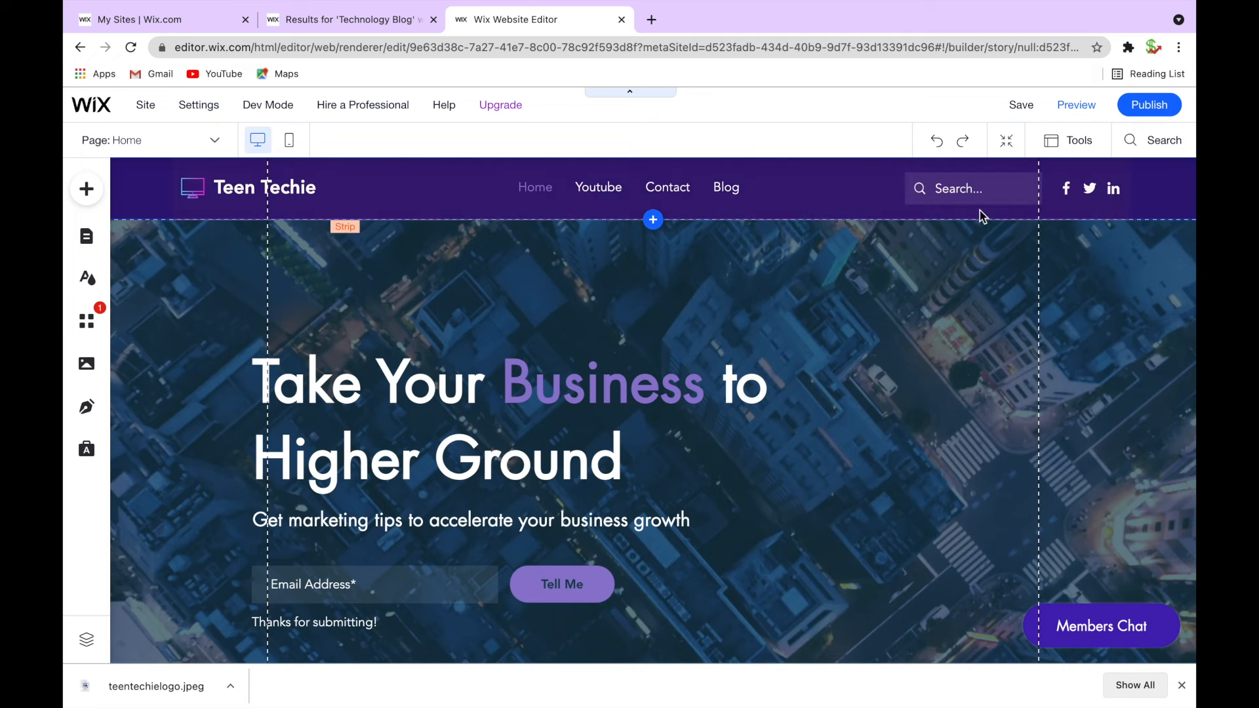
pyautogui.click(933, 195)
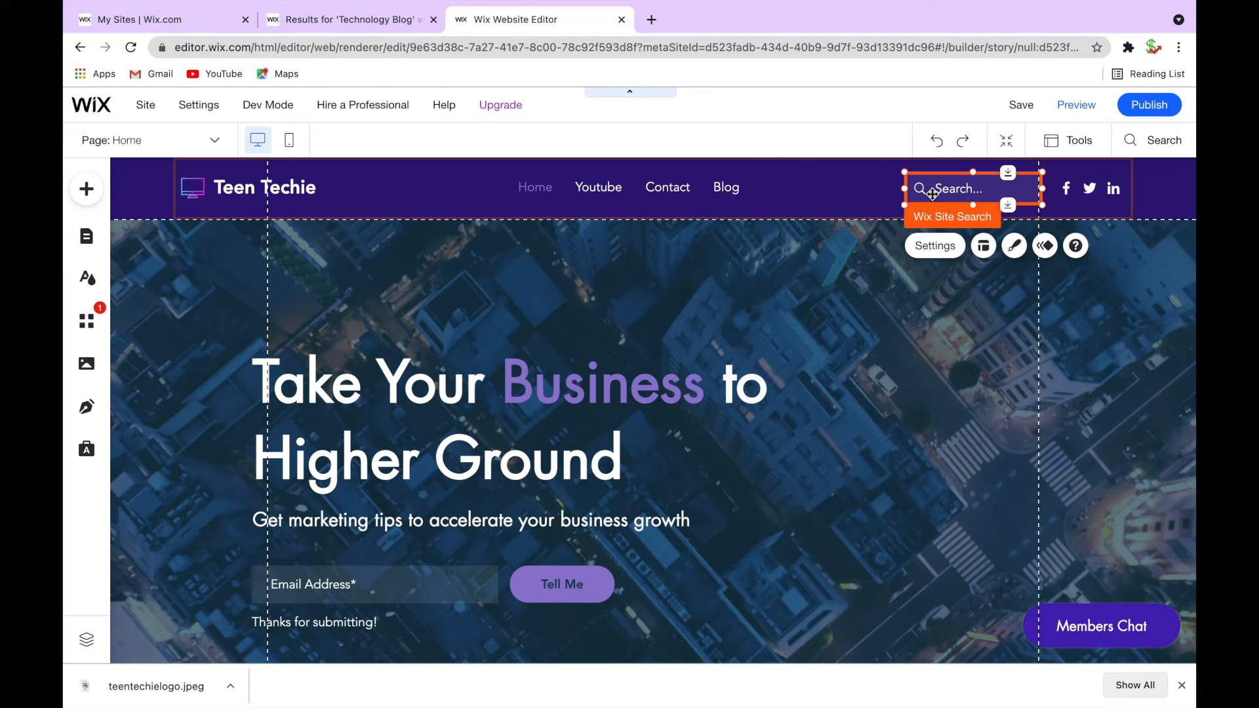
pyautogui.click(868, 192)
pyautogui.click(942, 303)
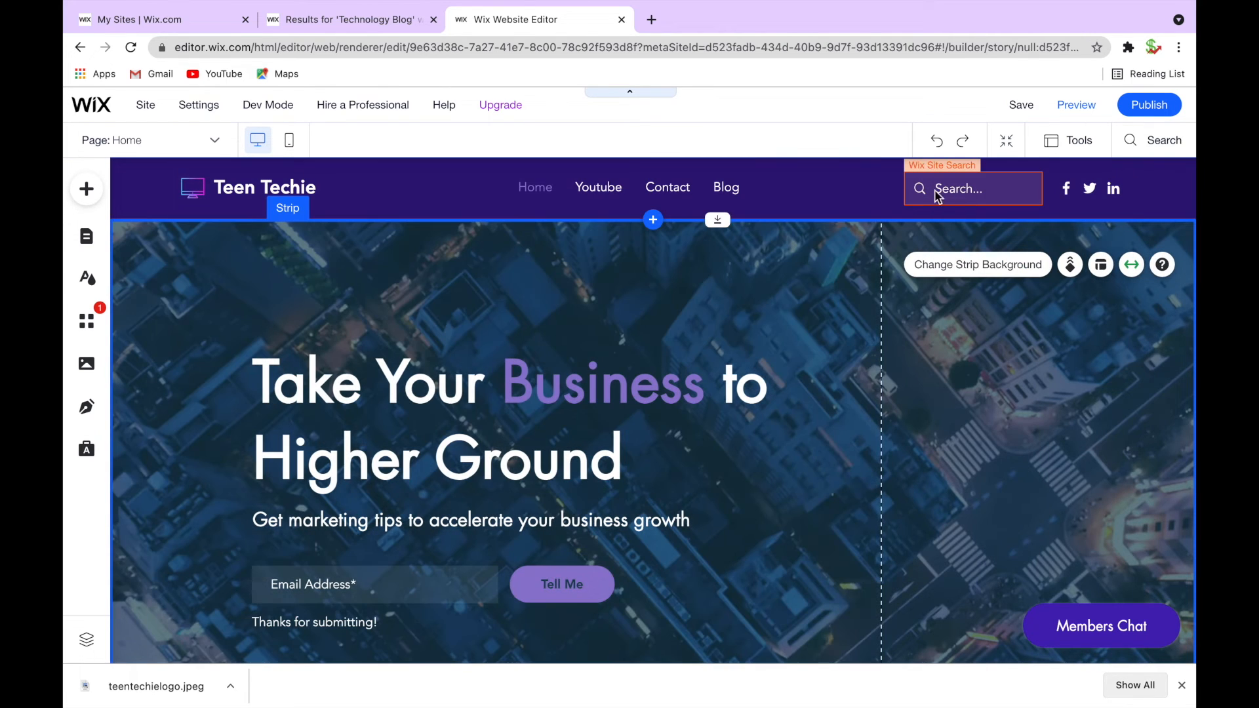
# Step: Add the plain white YouTube icon from the Wix media library to the header's social bar
pyautogui.click(1085, 189)
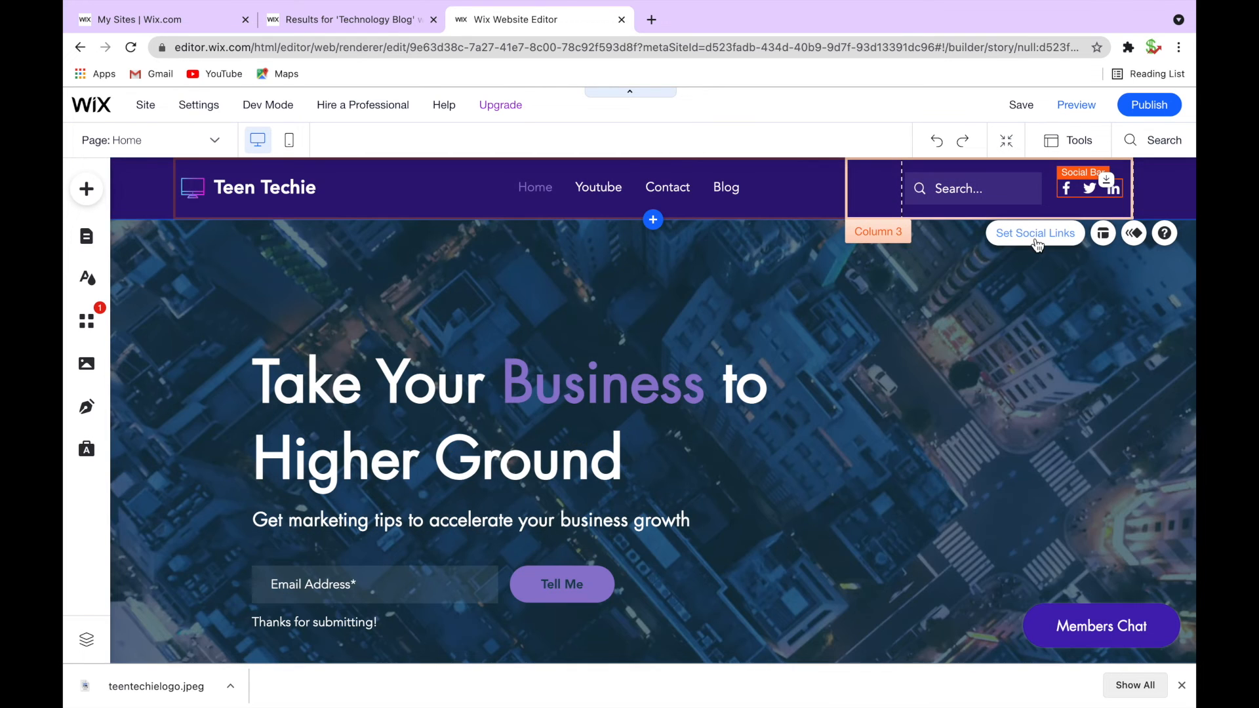
pyautogui.click(1035, 235)
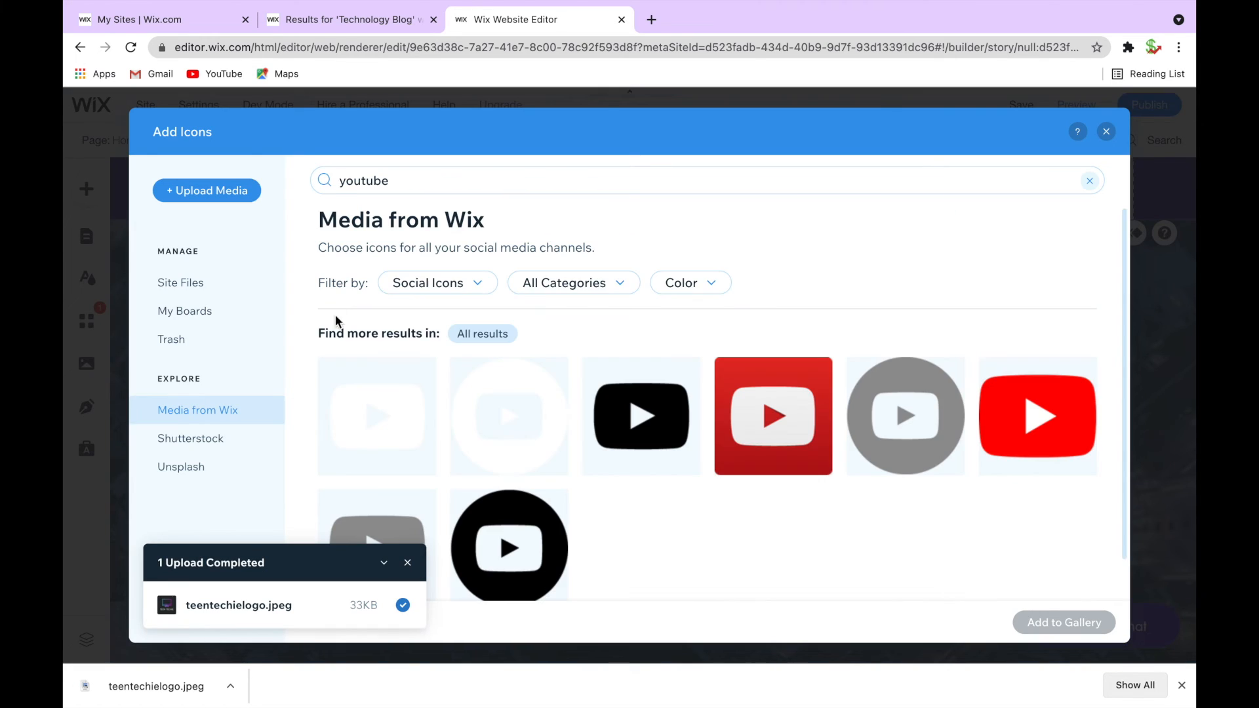
pyautogui.click(375, 419)
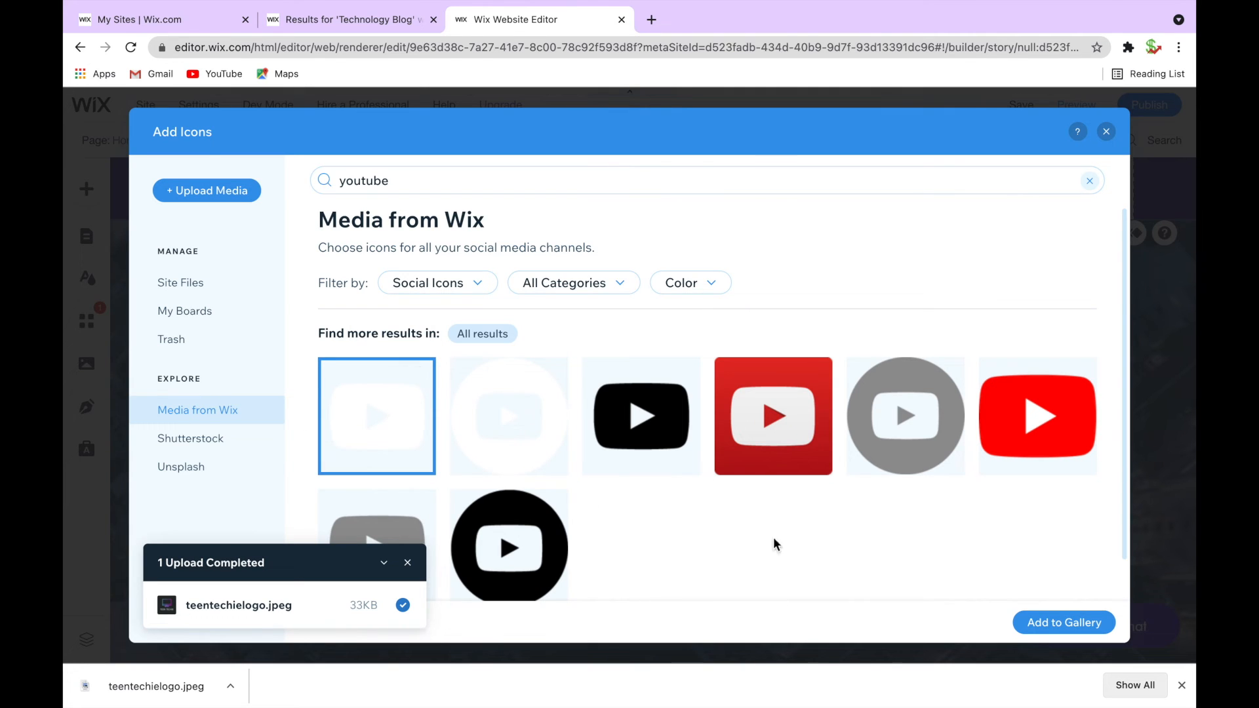
pyautogui.click(1096, 639)
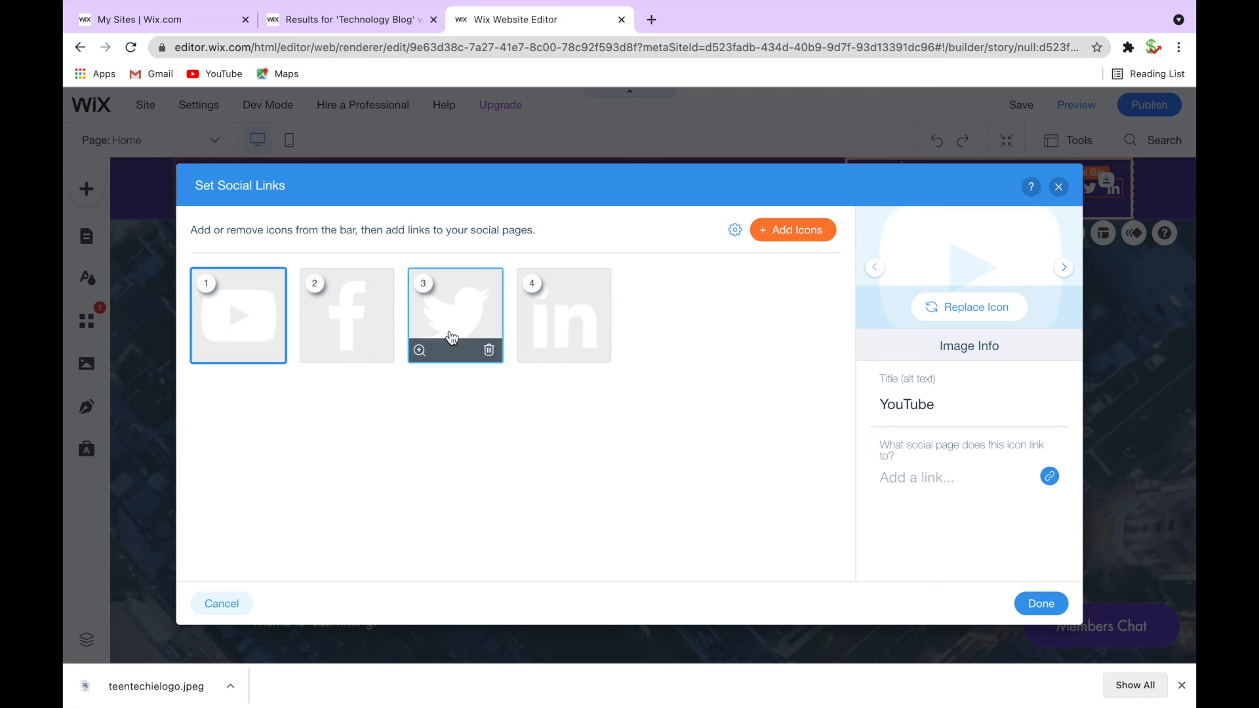
# Step: Remove the LinkedIn icon from the header's social bar
pyautogui.click(599, 351)
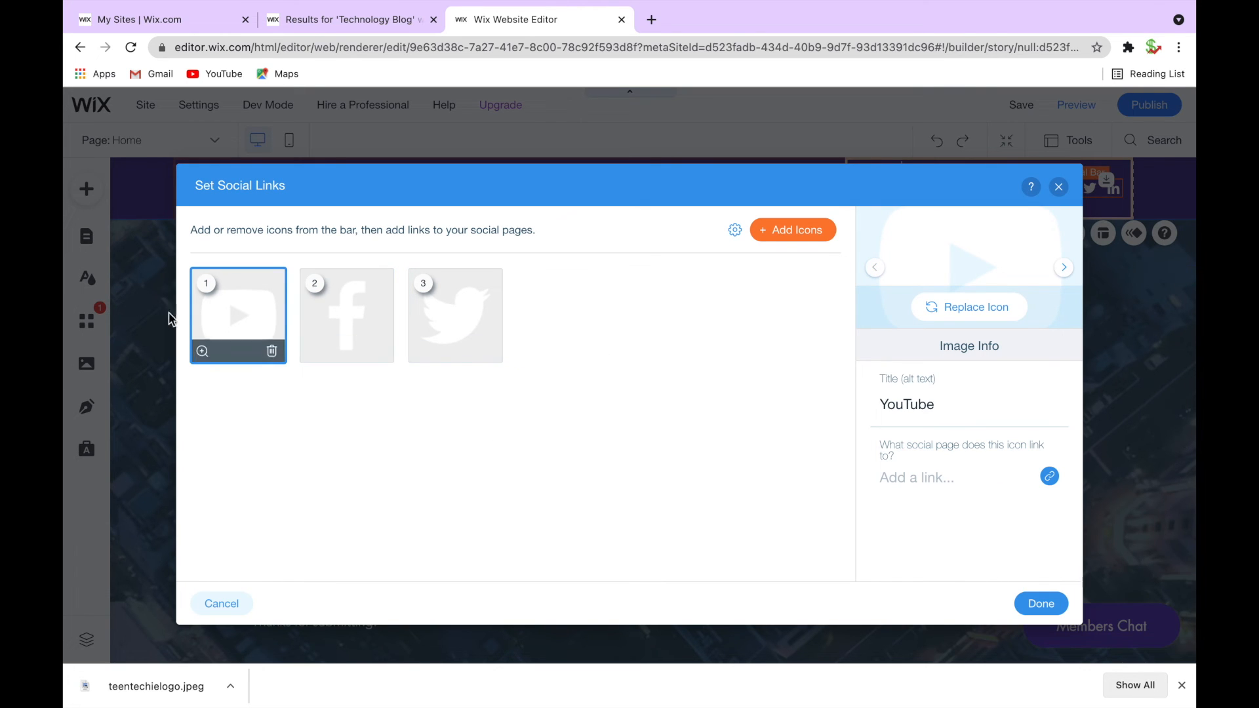
pyautogui.click(735, 229)
pyautogui.click(537, 488)
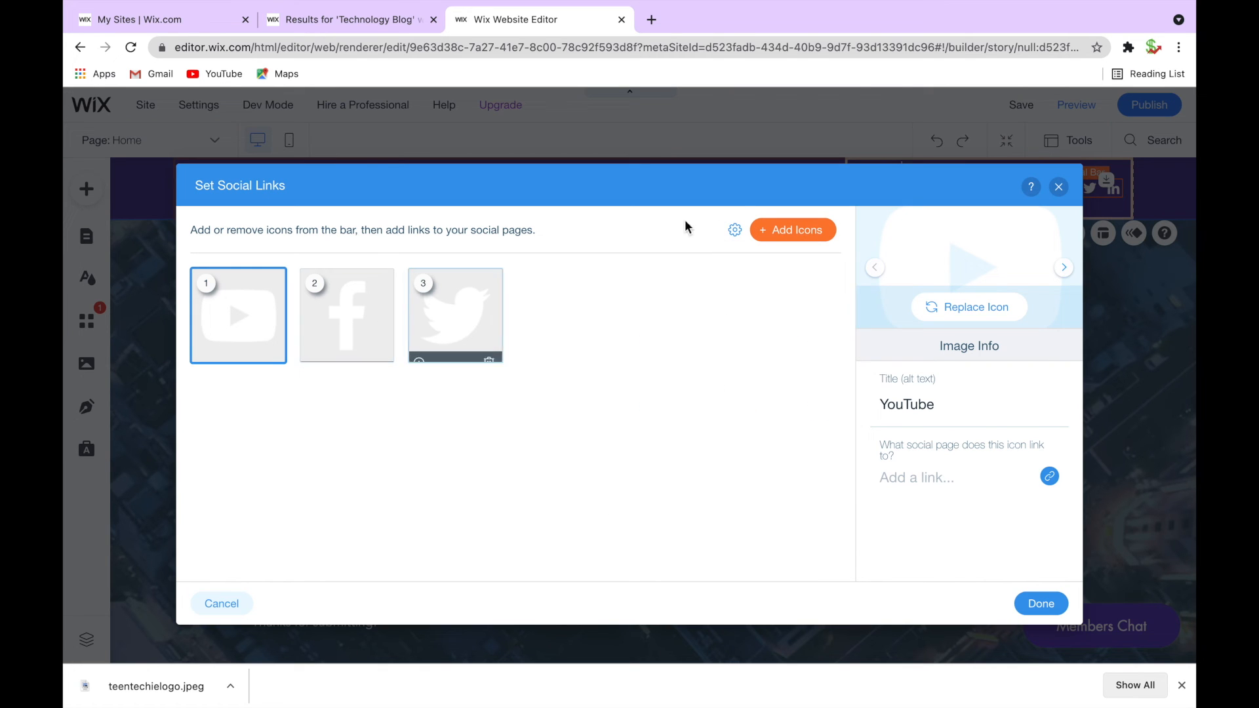
pyautogui.click(903, 402)
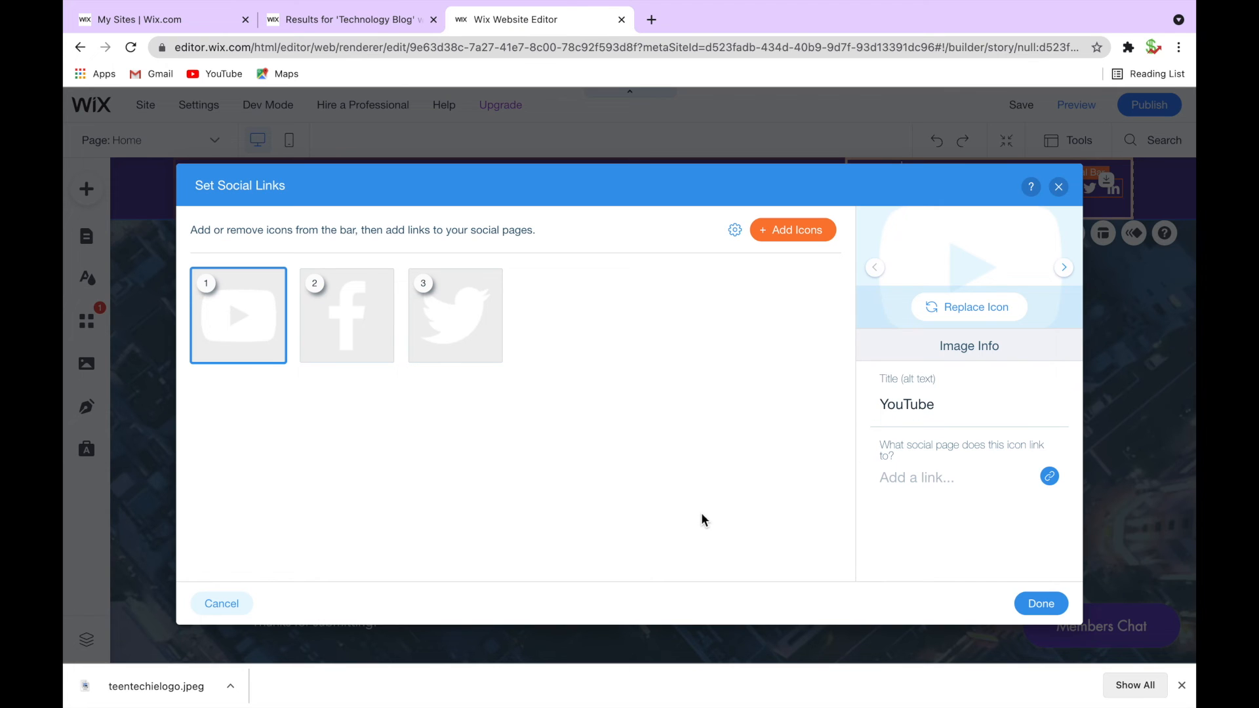
pyautogui.click(914, 483)
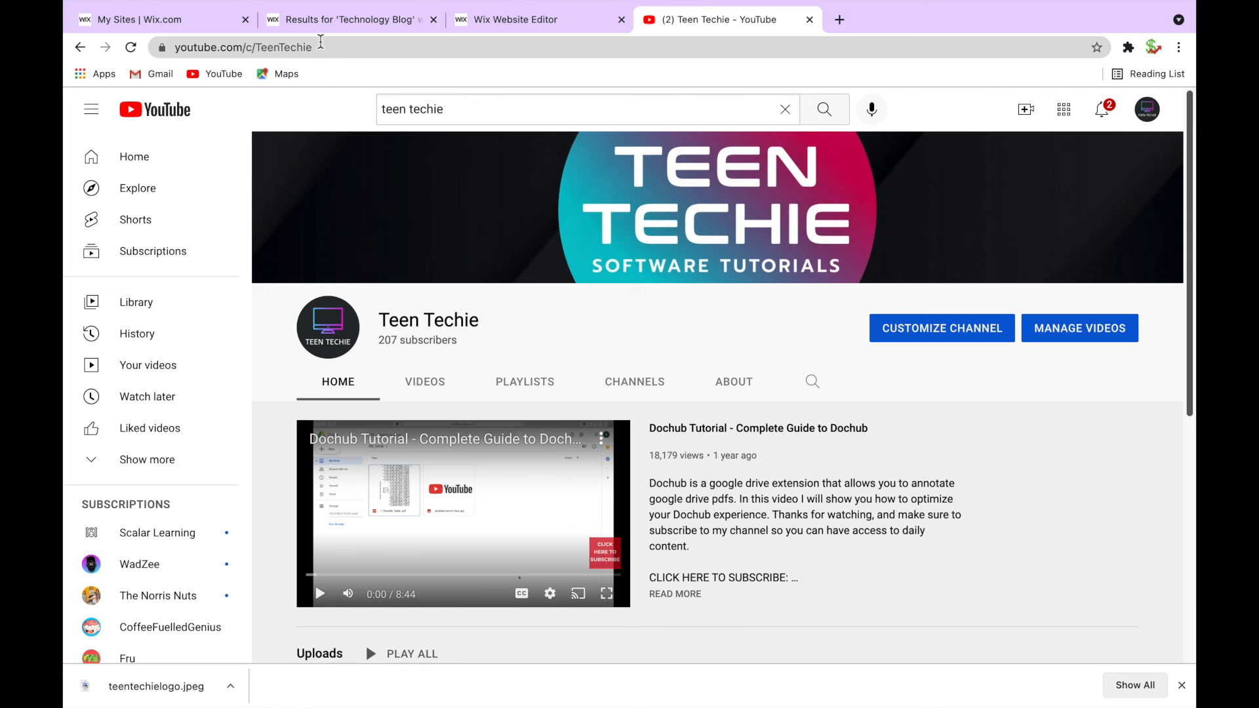
pyautogui.click(320, 46)
pyautogui.hotkey('ctrl', 'c')
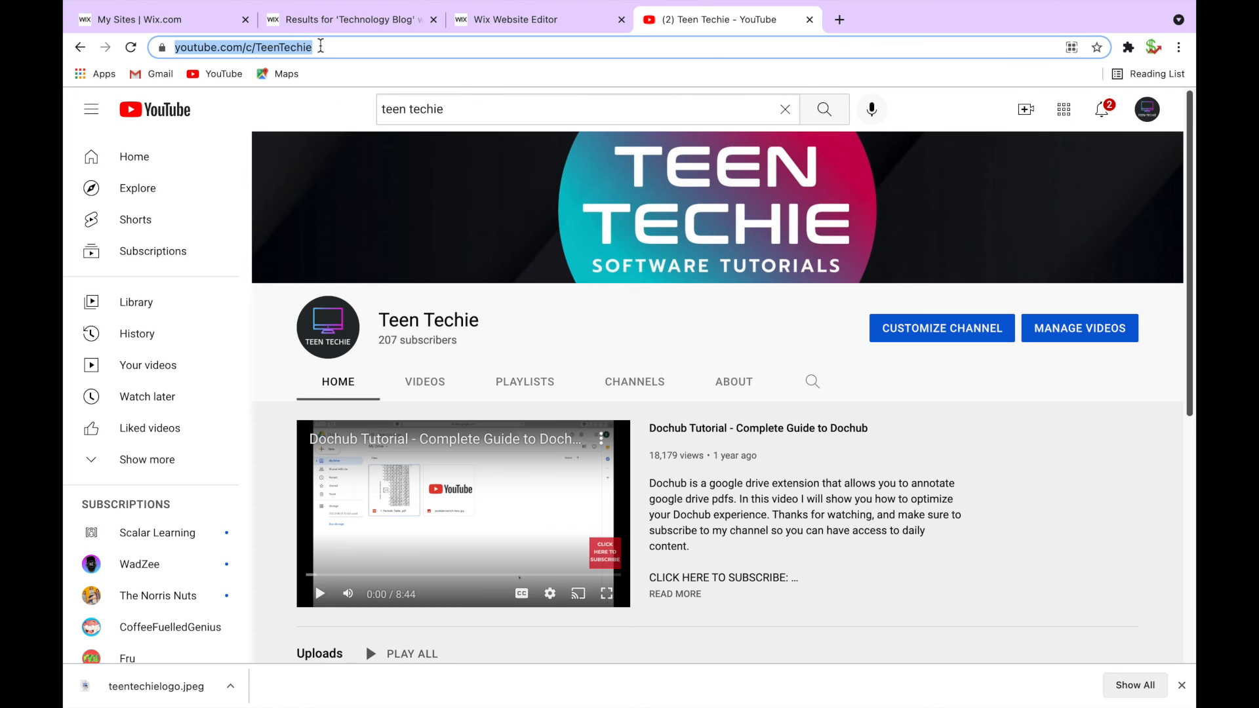
pyautogui.click(487, 19)
pyautogui.click(592, 293)
pyautogui.hotkey('ctrl', 'v')
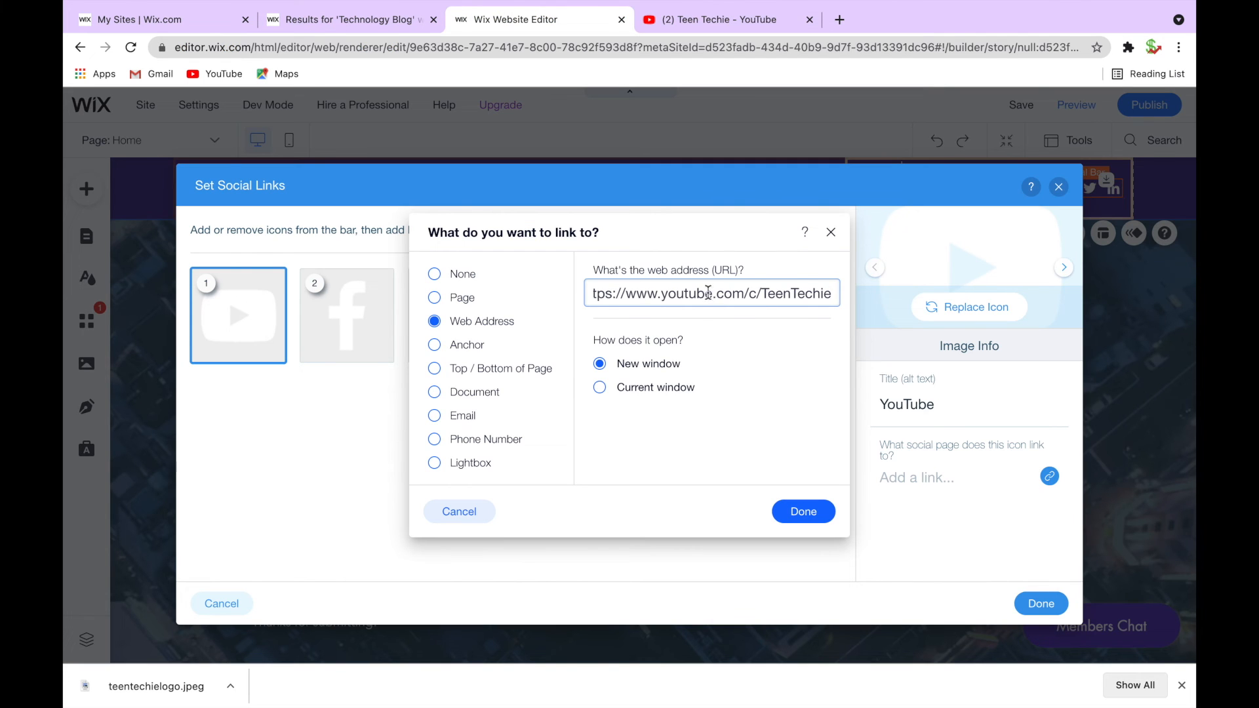
pyautogui.click(703, 347)
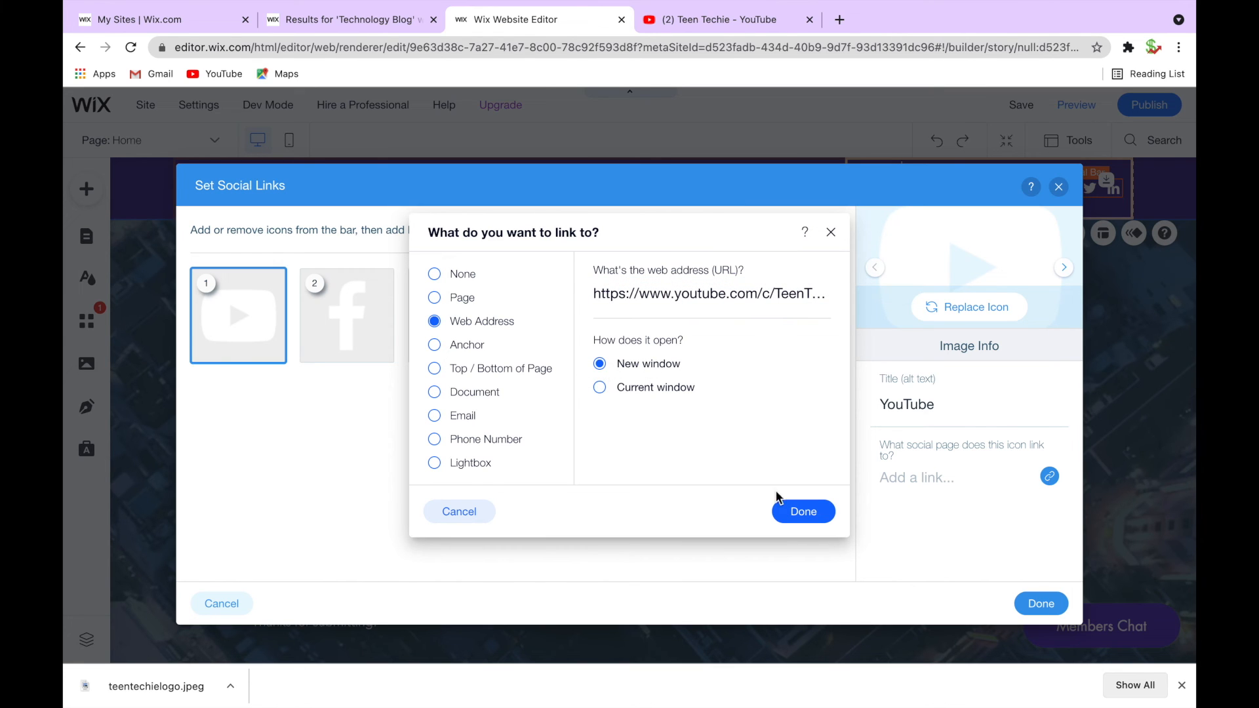
pyautogui.click(786, 512)
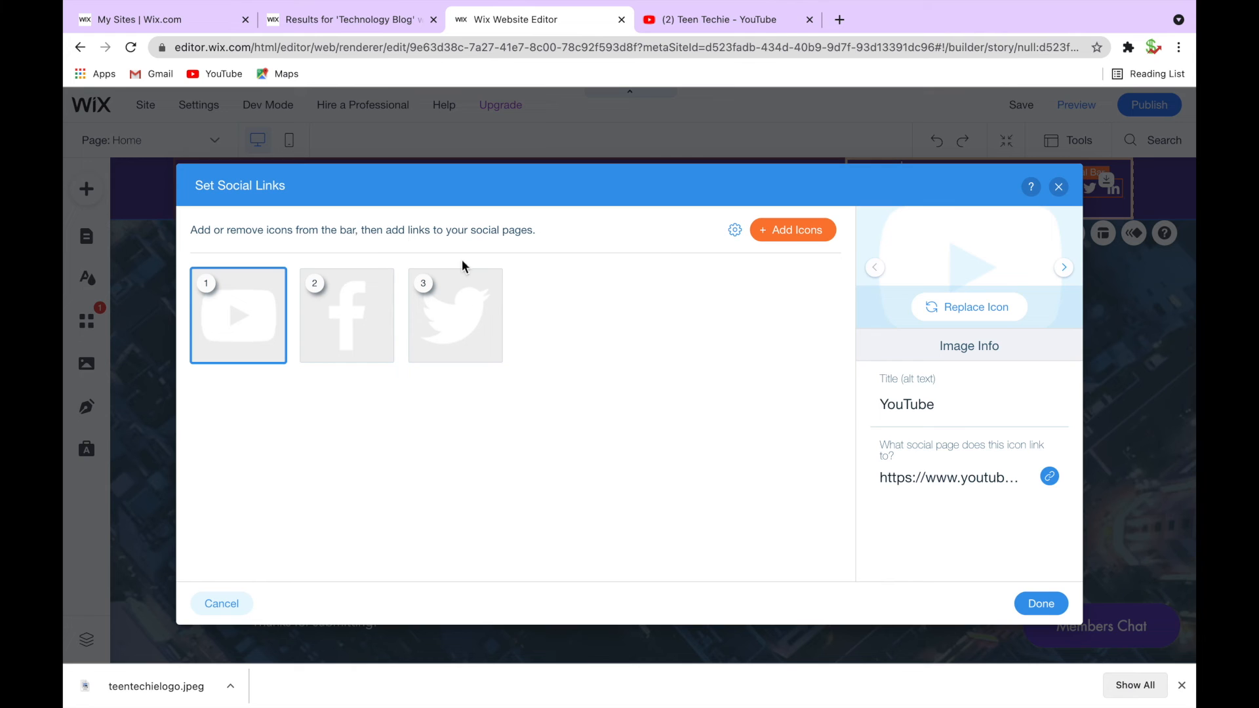
pyautogui.click(1039, 594)
# Step: Preview the Home page to check the edited header, menu and social icons
pyautogui.click(793, 318)
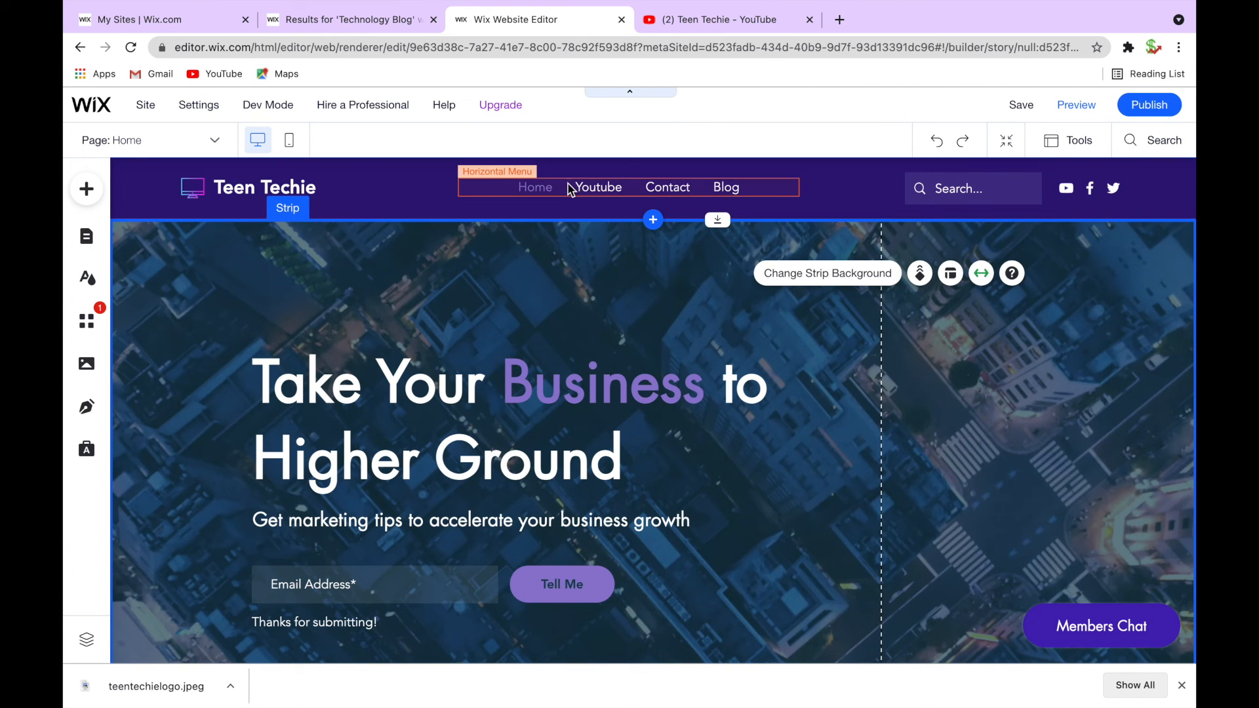
pyautogui.click(711, 343)
pyautogui.click(1079, 110)
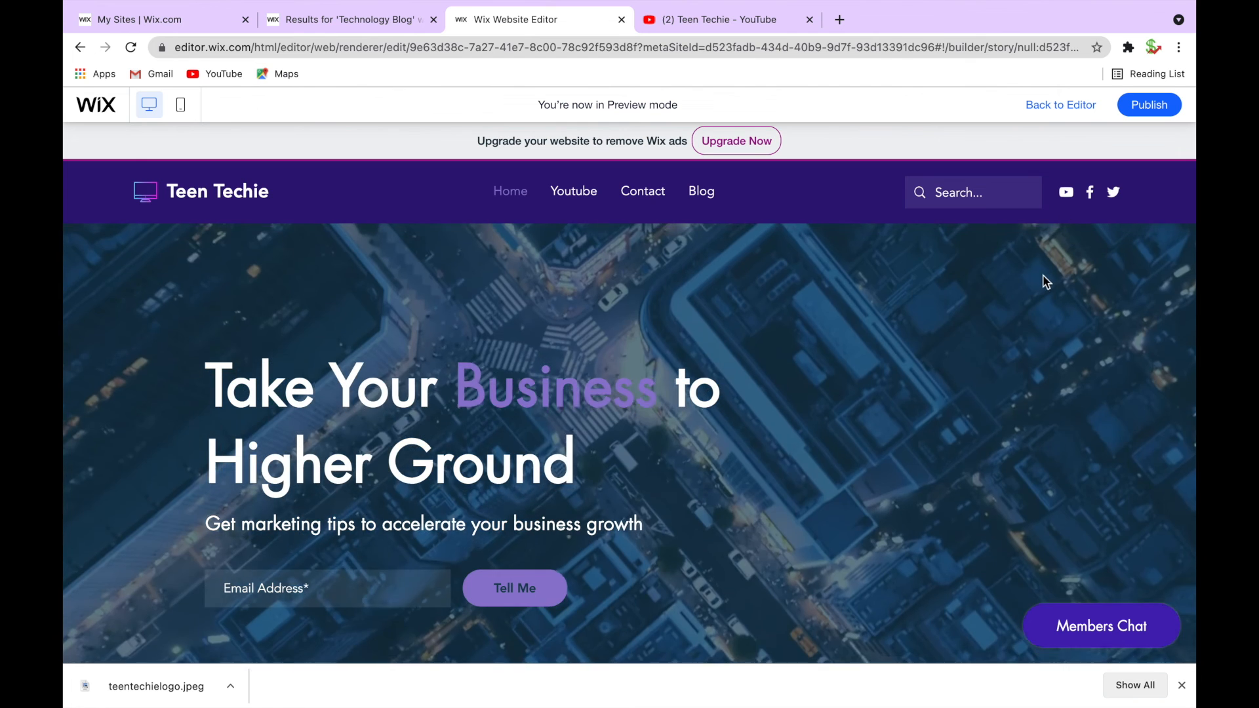
# Step: Test the header's YouTube icon in the preview, then return to the site and close both YouTube channel pages
pyautogui.click(1069, 194)
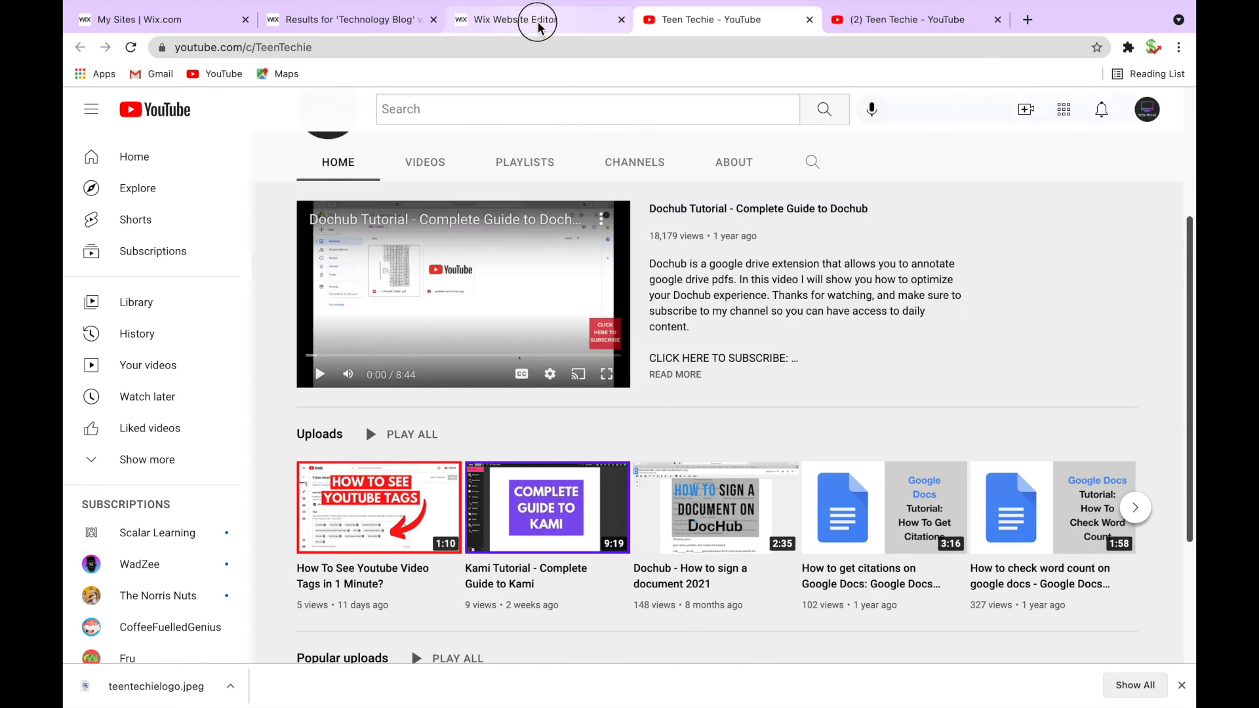
pyautogui.click(539, 27)
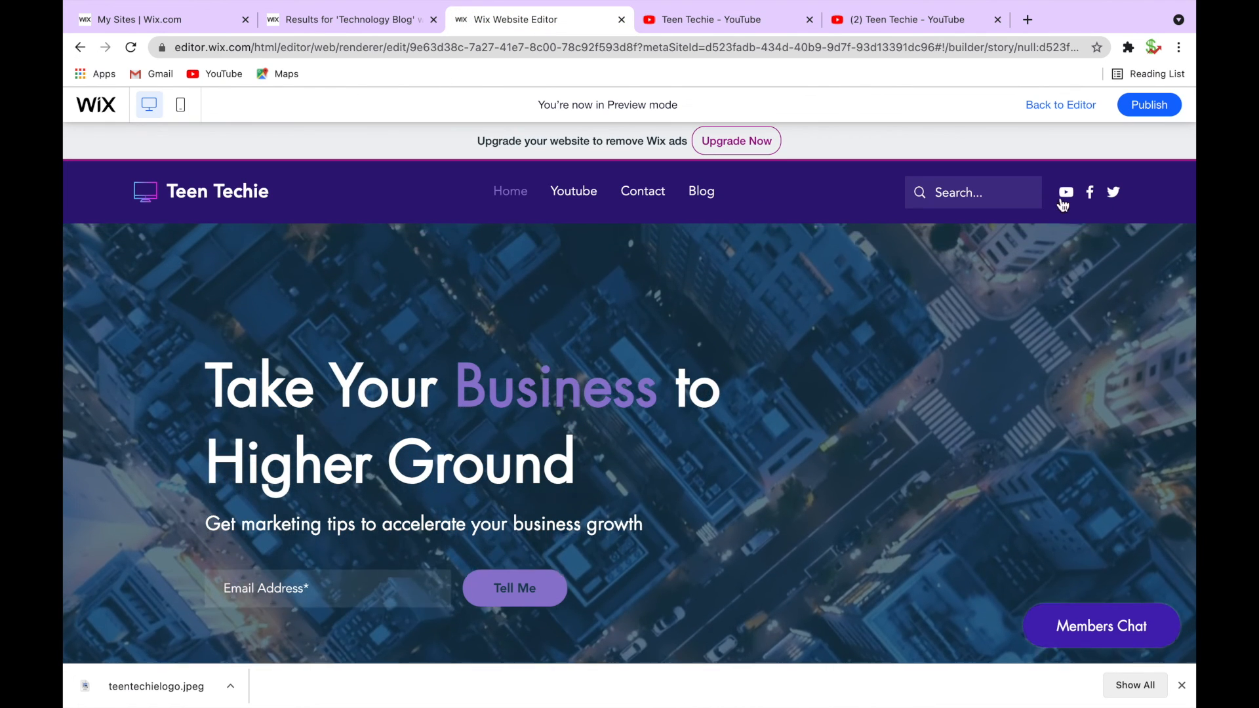
pyautogui.click(809, 19)
pyautogui.click(810, 19)
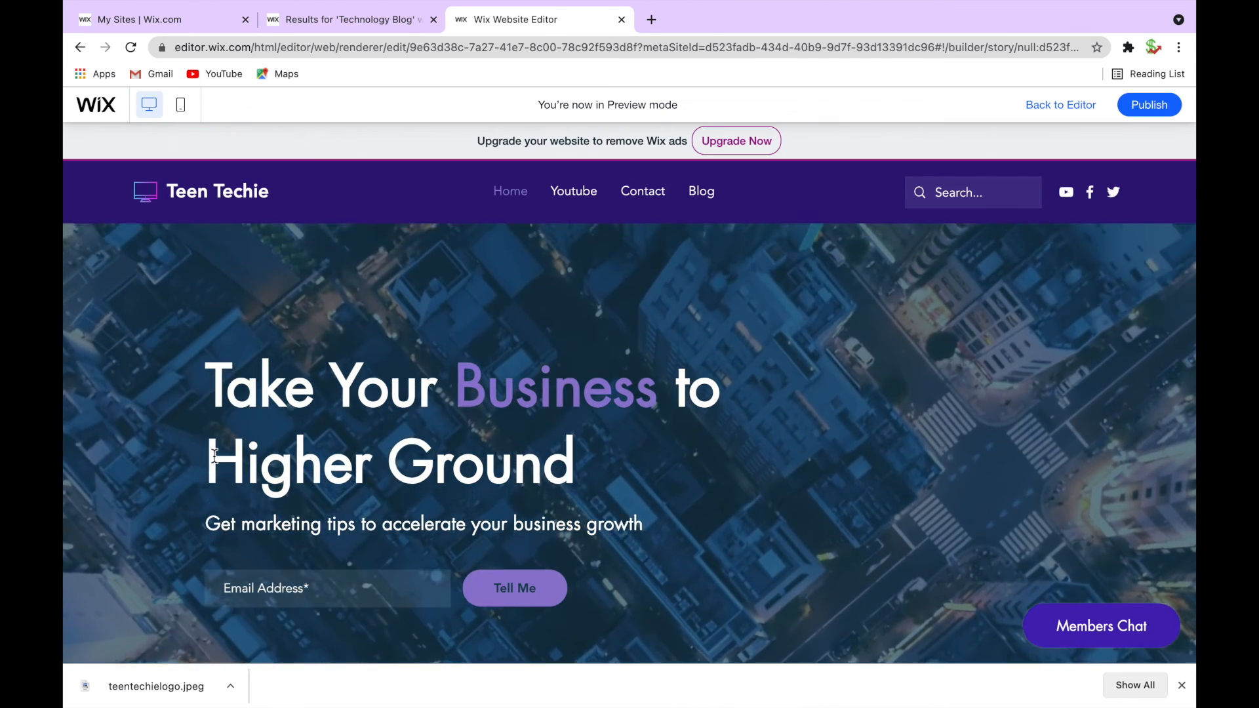
# Step: Look over the previewed Home page, examining the hero heading and the content below it
pyautogui.scroll(-5, 373, 430)
pyautogui.scroll(5, 372, 431)
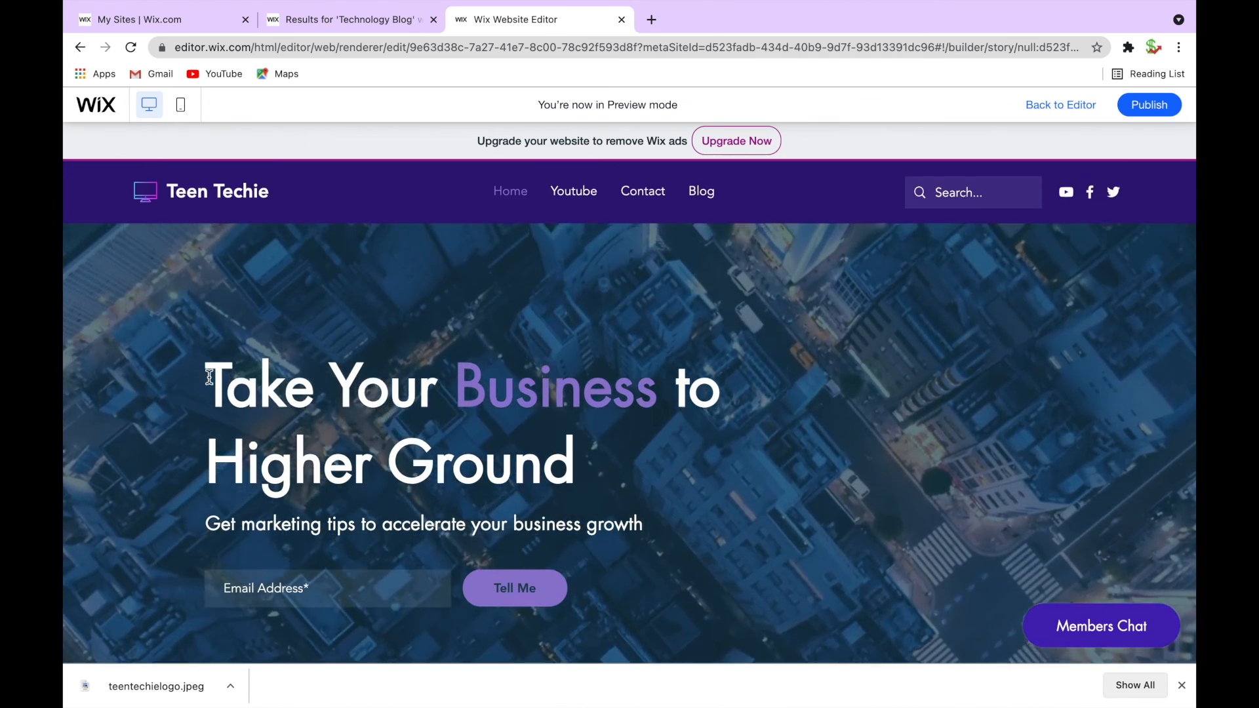
pyautogui.moveTo(209, 376); pyautogui.dragTo(595, 458)
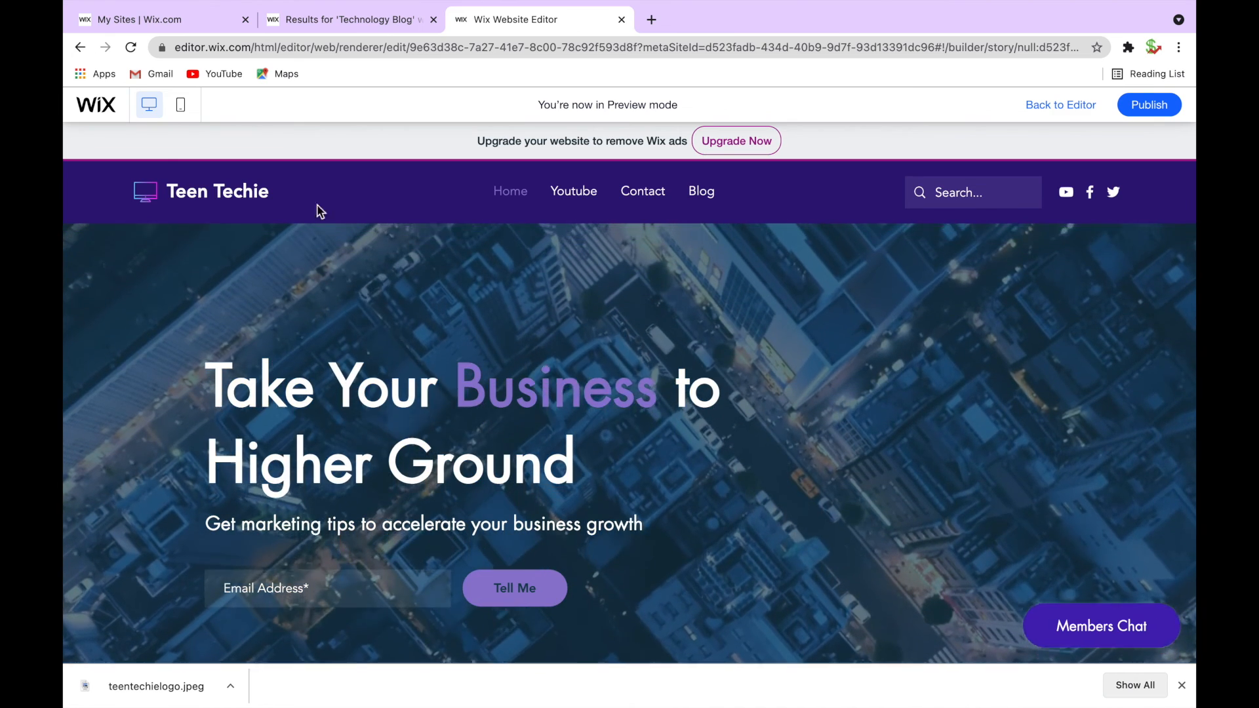
pyautogui.scroll(-3, 407, 407)
pyautogui.scroll(3, 407, 407)
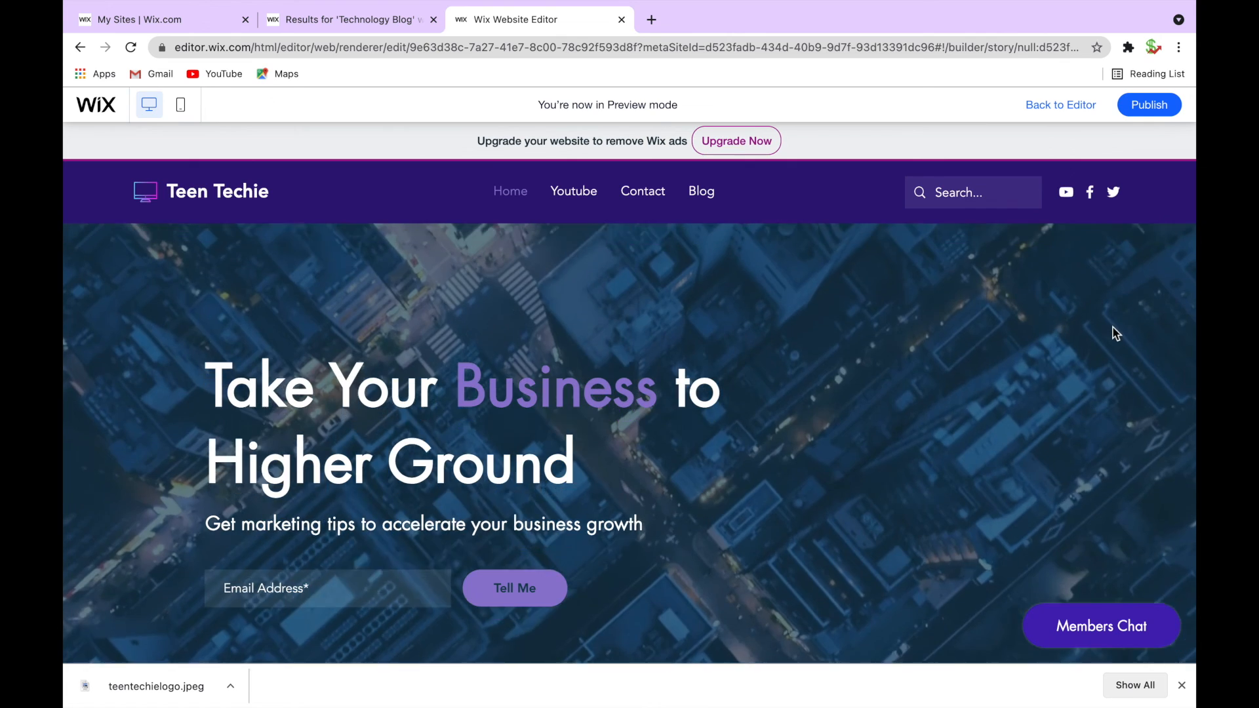
pyautogui.scroll(-3, 451, 350)
pyautogui.scroll(3, 396, 262)
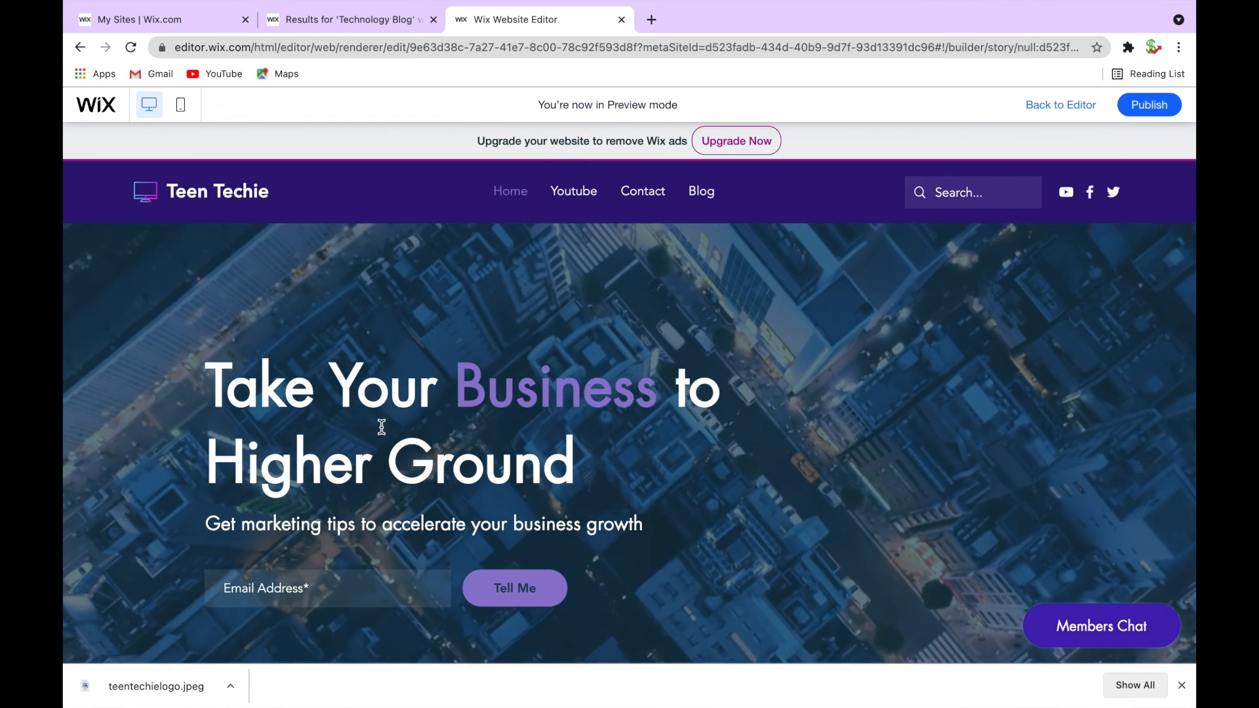
pyautogui.scroll(-1, 382, 427)
pyautogui.scroll(1, 382, 427)
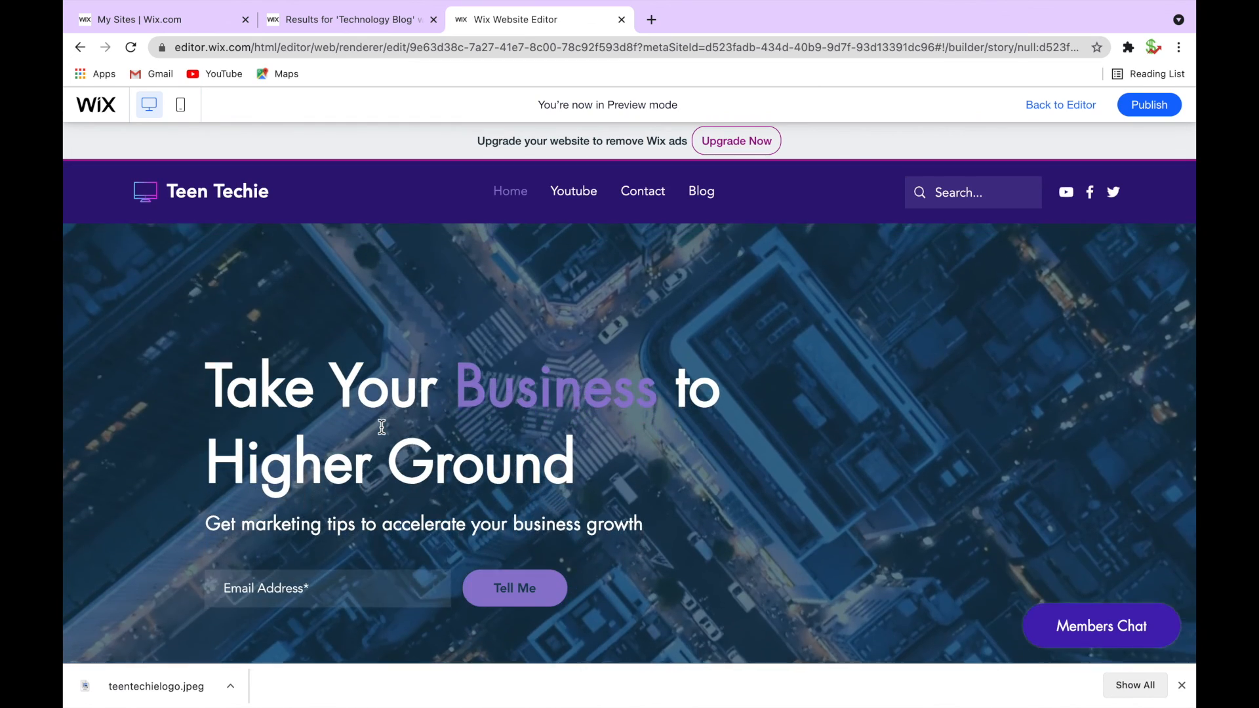